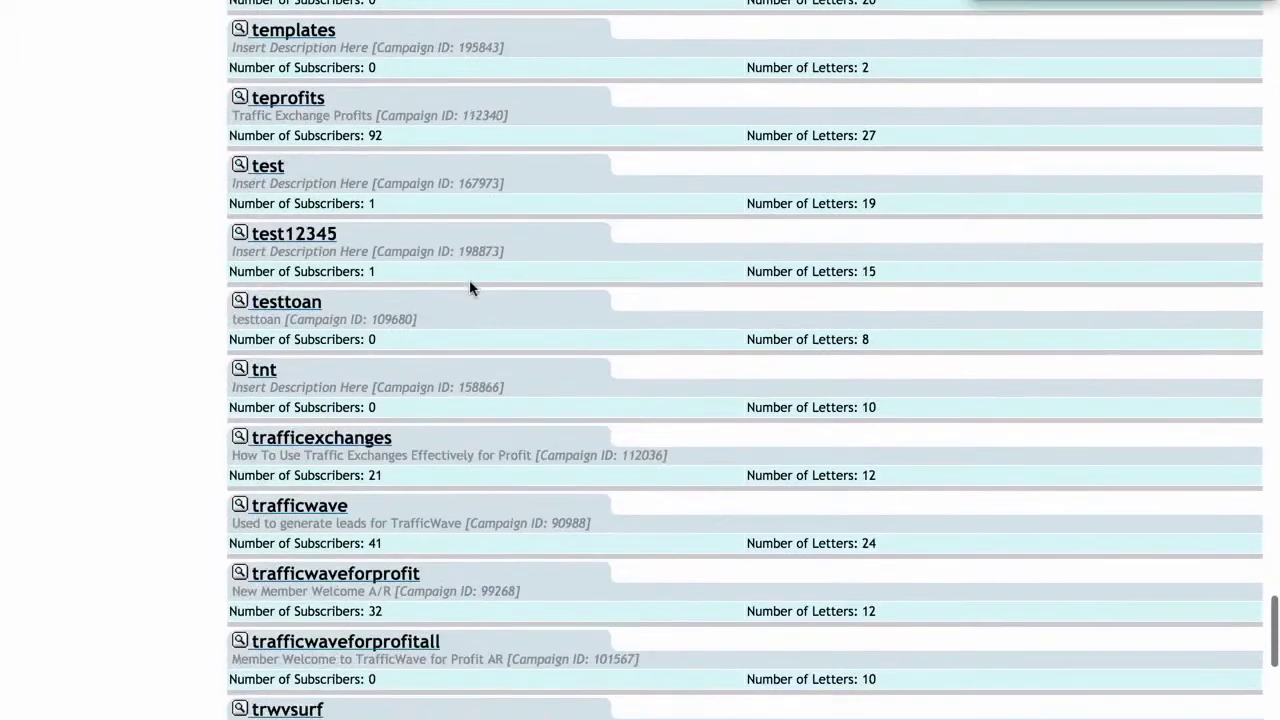
{"action": "scroll", "coordinate": [470, 288], "scroll_direction": "down", "scroll_amount": 5}
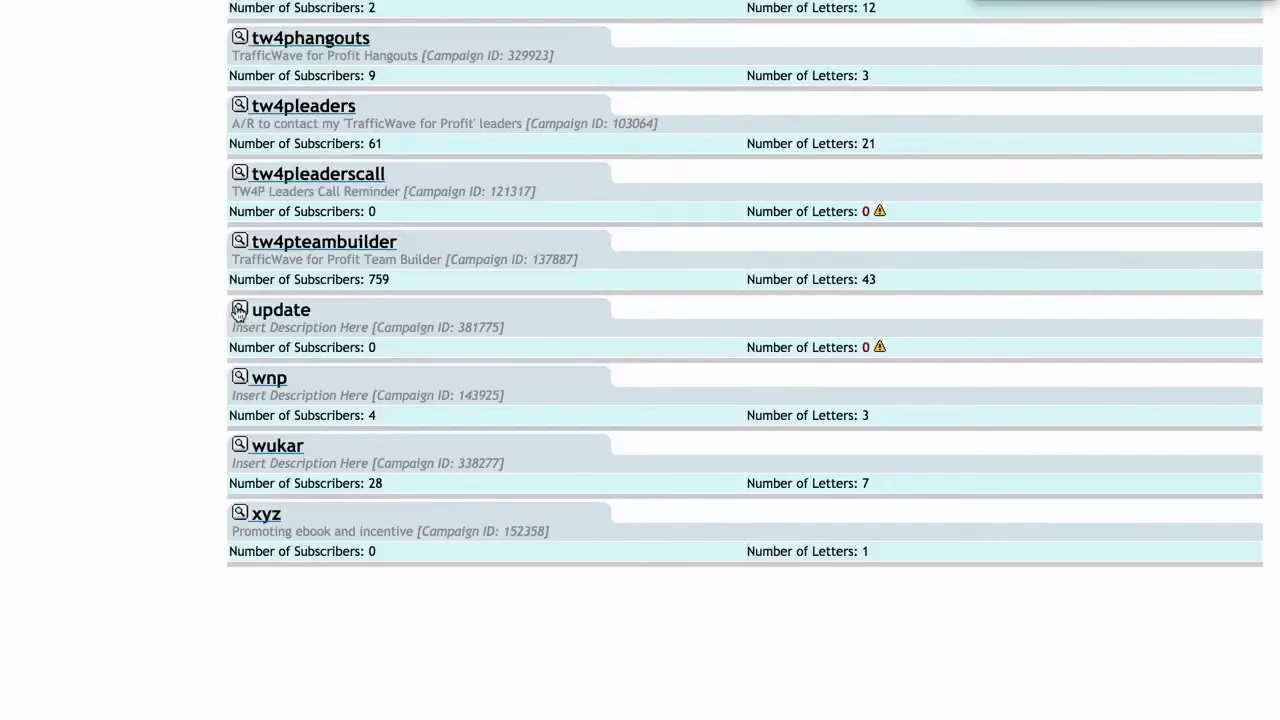
Step: Find the empty update campaign in the overview list and open its Campaign Profile
{"action": "left_click", "coordinate": [239, 311]}
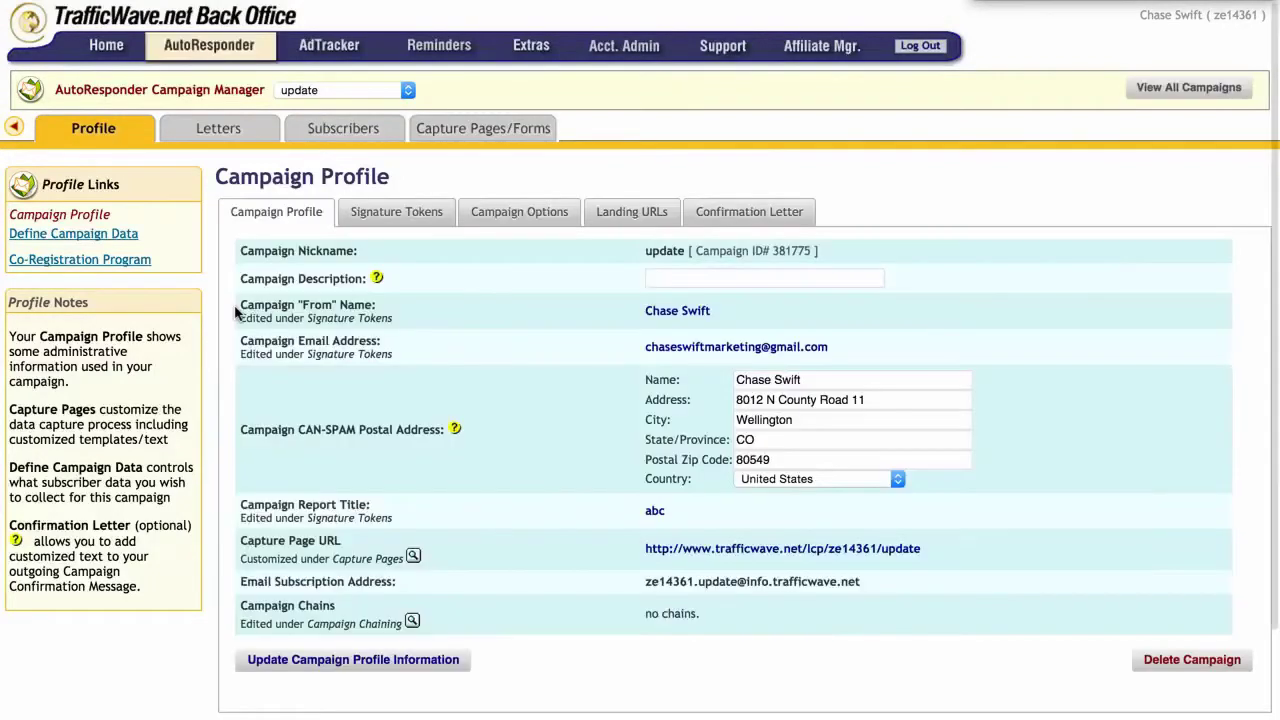
Step: Delete the update campaign and confirm it in the Confirm Campaign Delete dialog
{"action": "scroll", "coordinate": [620, 374], "scroll_direction": "down", "scroll_amount": 3}
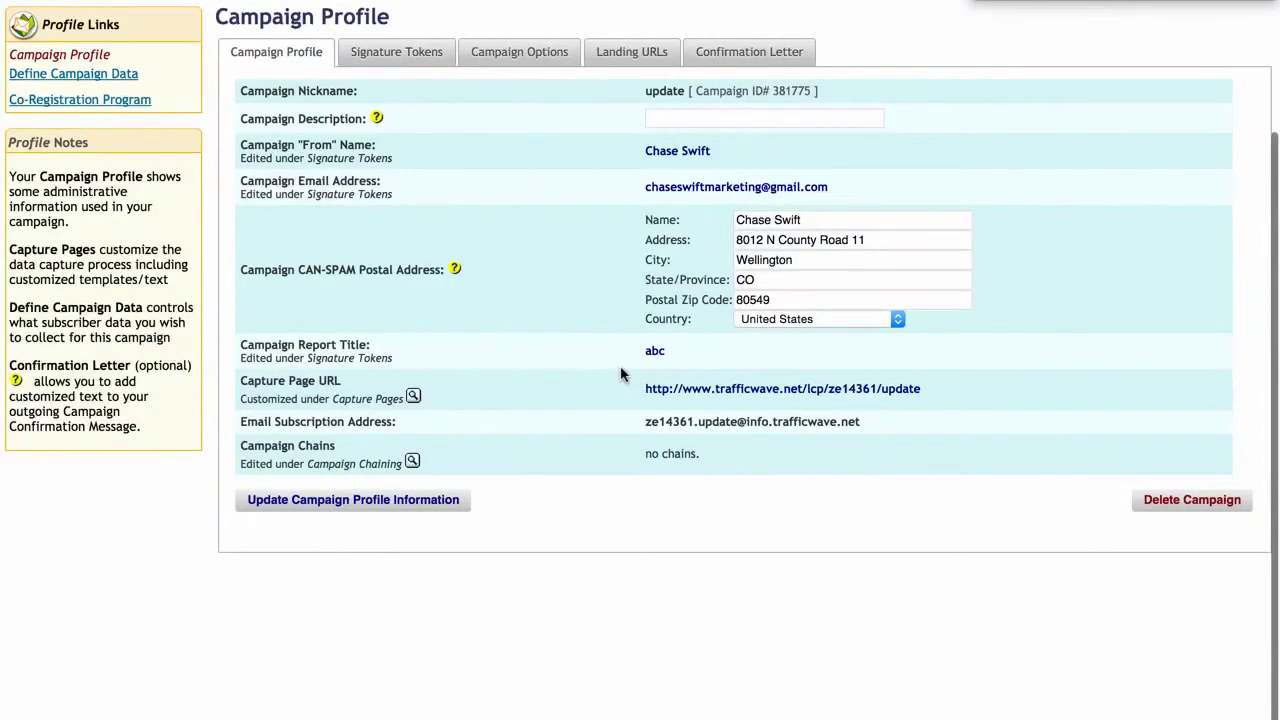
{"action": "scroll", "coordinate": [620, 374], "scroll_direction": "up", "scroll_amount": 2}
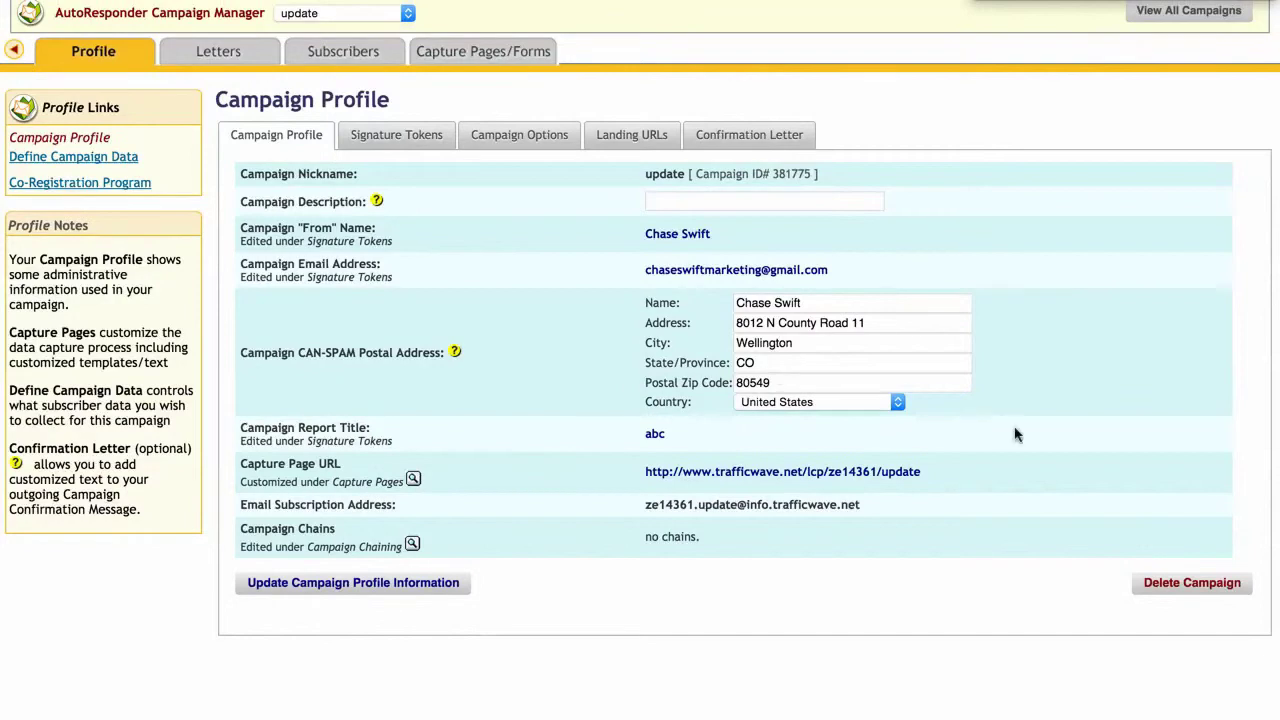
{"action": "left_click", "coordinate": [1178, 586]}
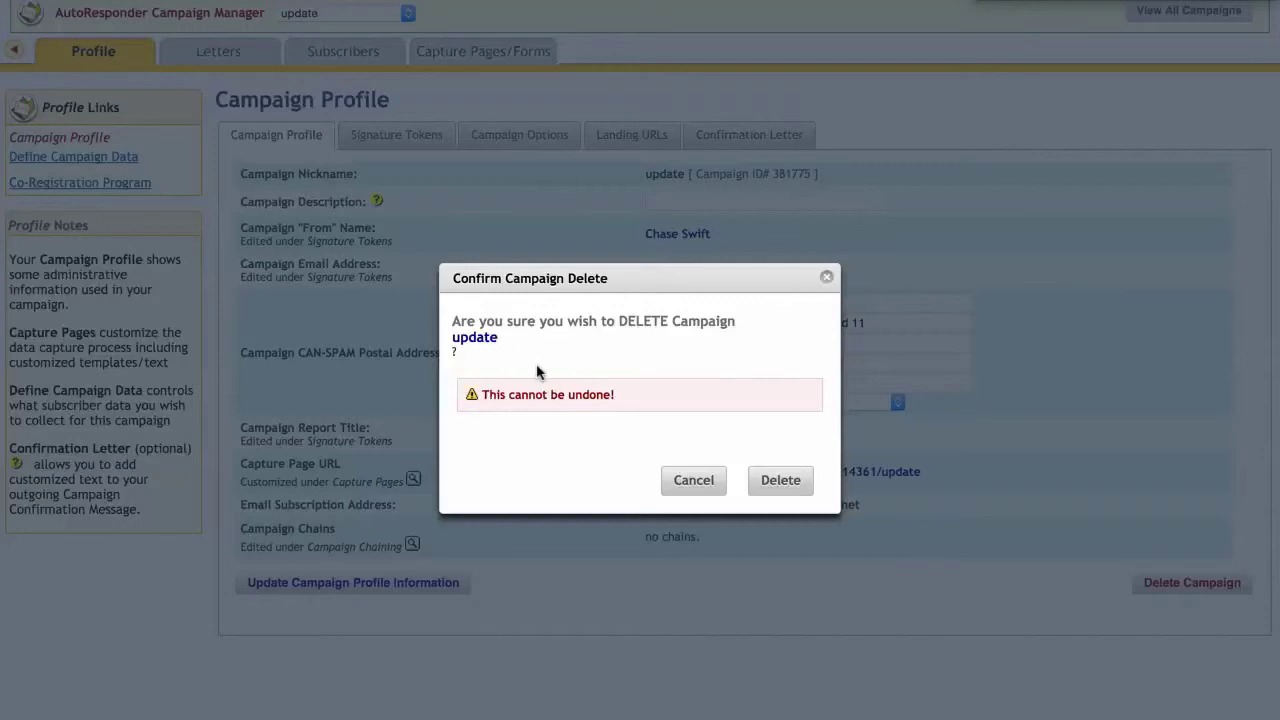
{"action": "left_click", "coordinate": [778, 481]}
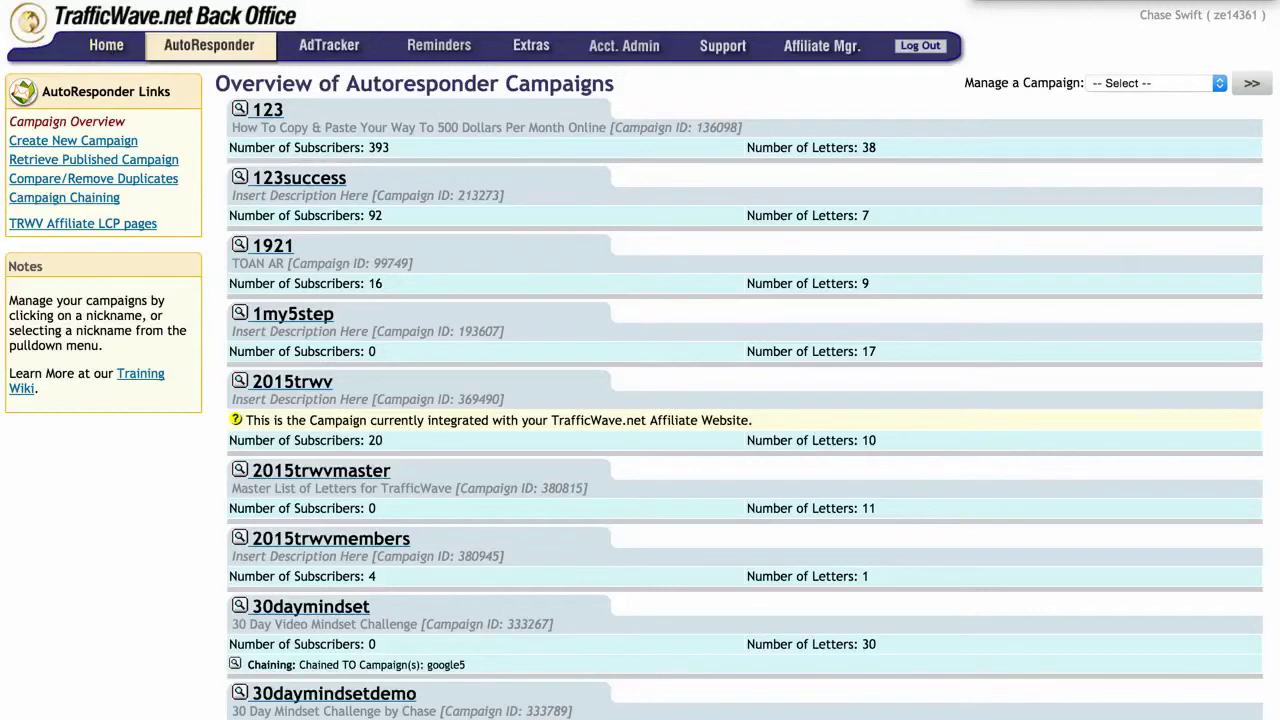
Step: Copy the nickname 'update' from the Updating Your Campaign Letters page, then go to Back Office Home
{"action": "key", "text": "ctrl+Tab"}
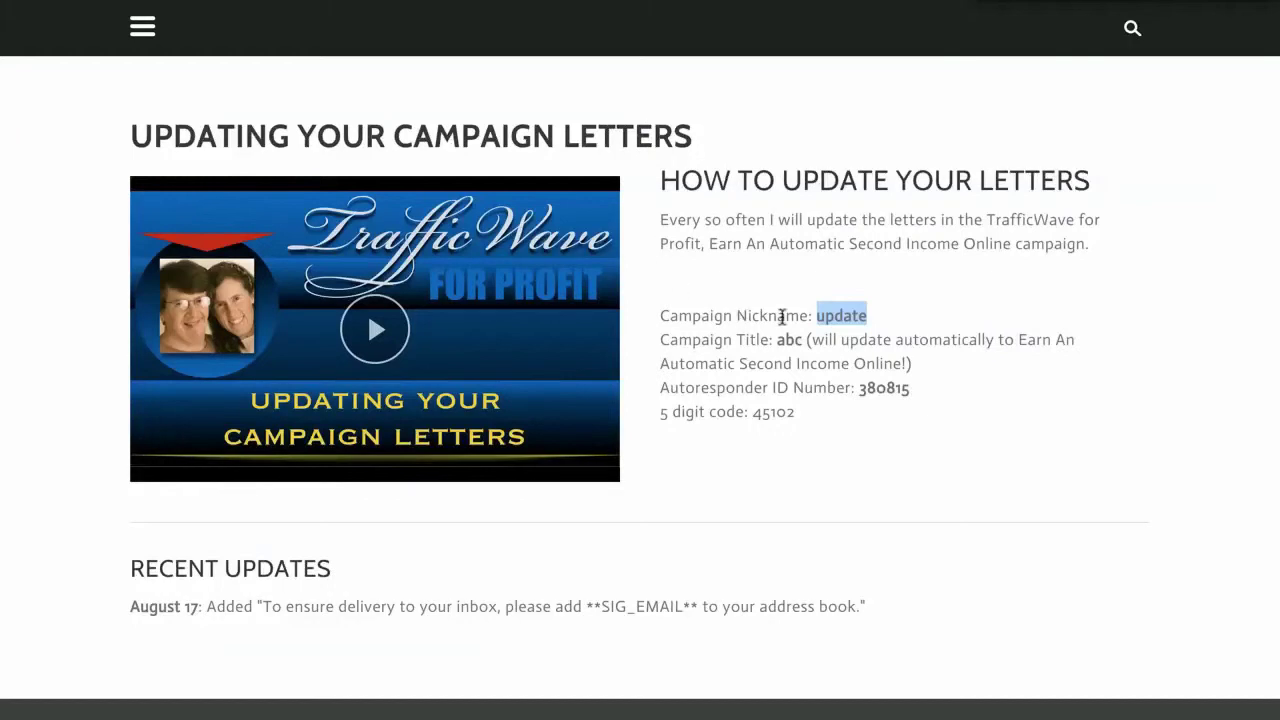
{"action": "double_click", "coordinate": [848, 318]}
{"action": "right_click", "coordinate": [852, 308]}
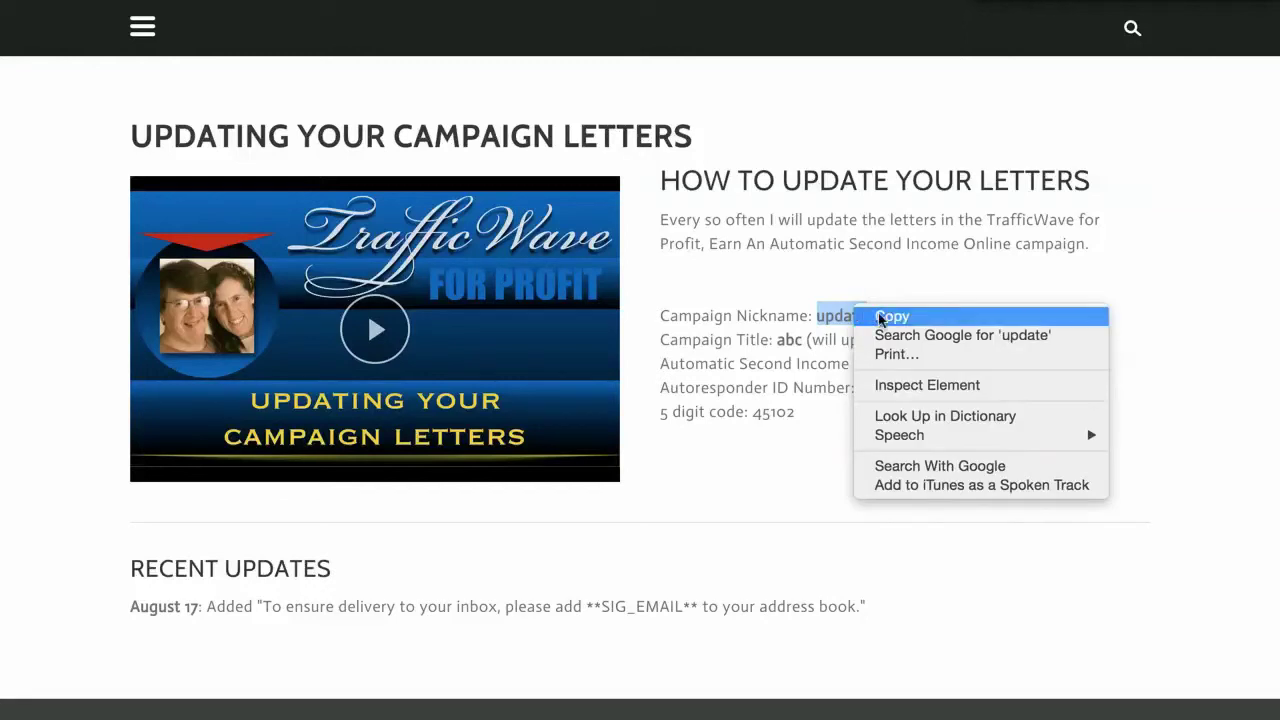
{"action": "left_click", "coordinate": [872, 314]}
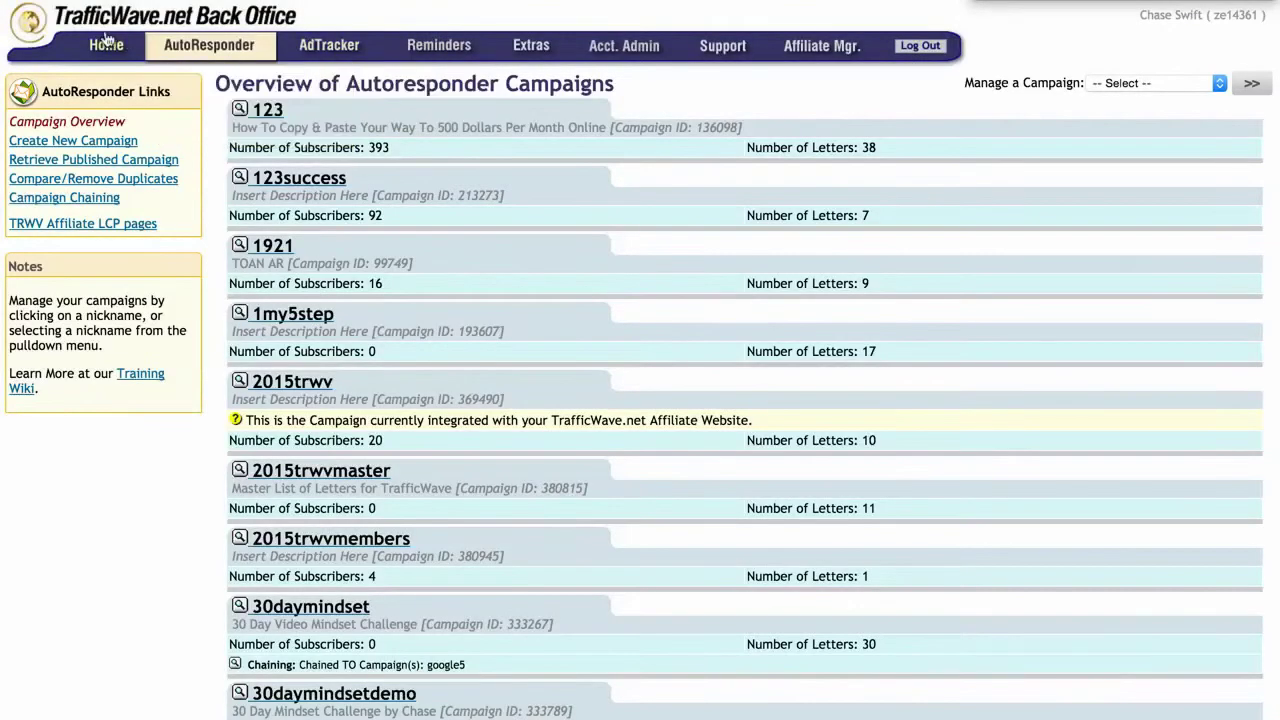
{"action": "left_click", "coordinate": [106, 46]}
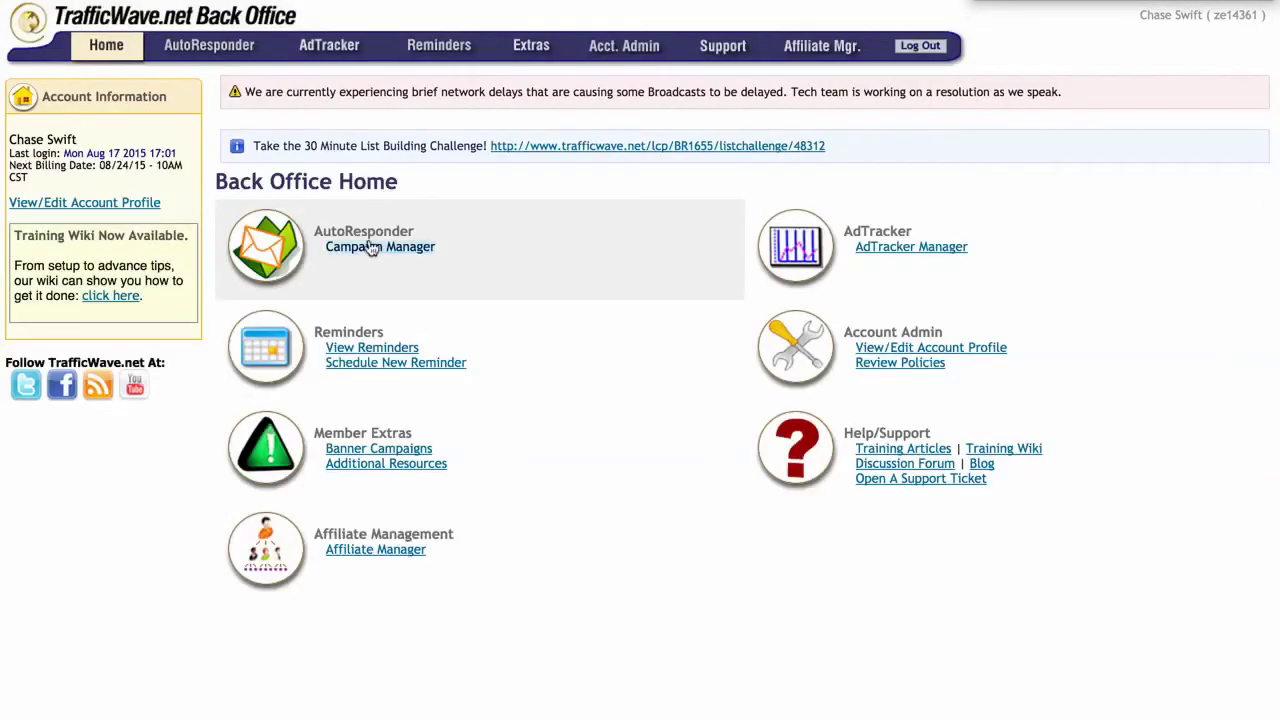
Step: Start a new campaign nicknamed 'update', verify the nickname, and advance to Step 2
{"action": "left_click", "coordinate": [343, 247]}
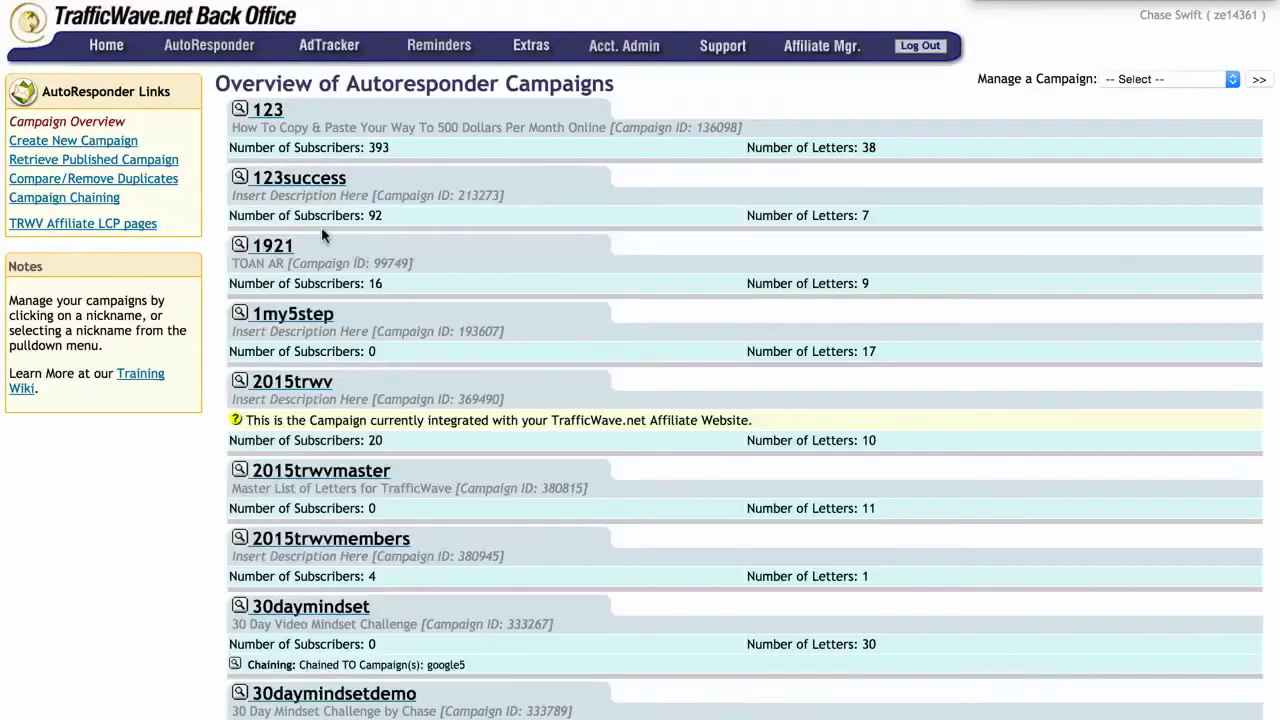
{"action": "left_click", "coordinate": [96, 147]}
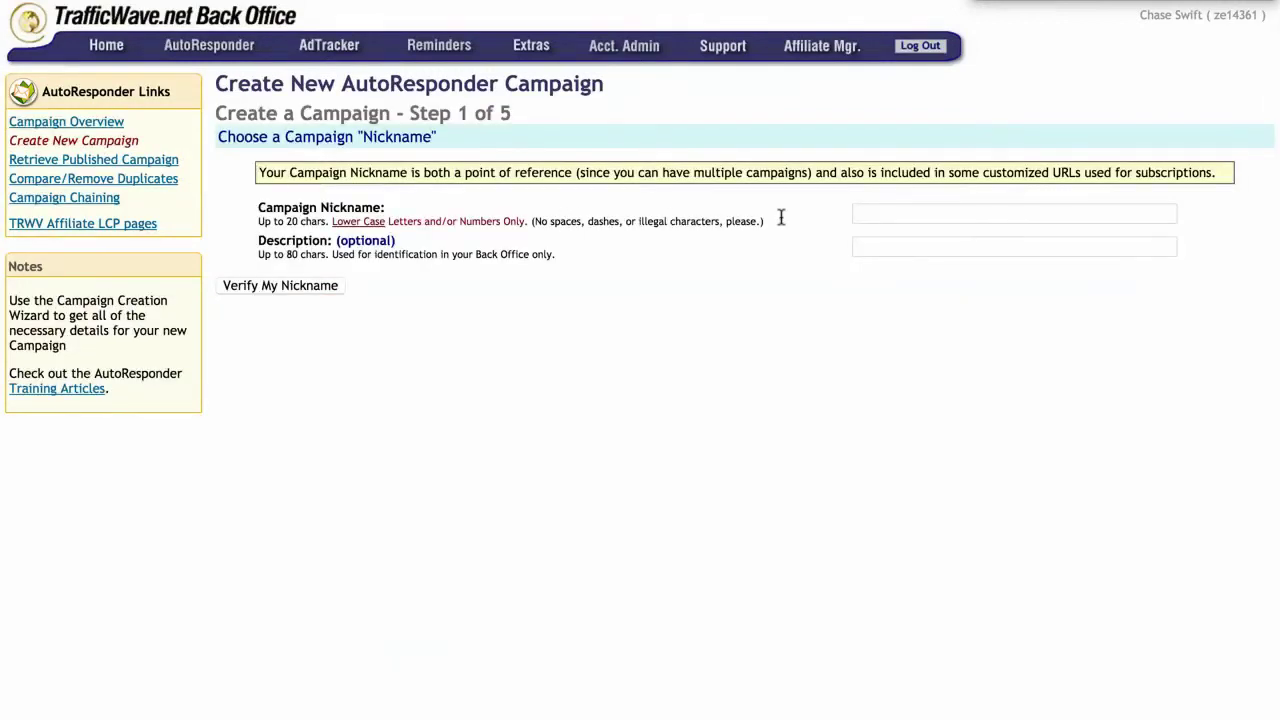
{"action": "left_click", "coordinate": [886, 216]}
{"action": "type", "text": "update"}
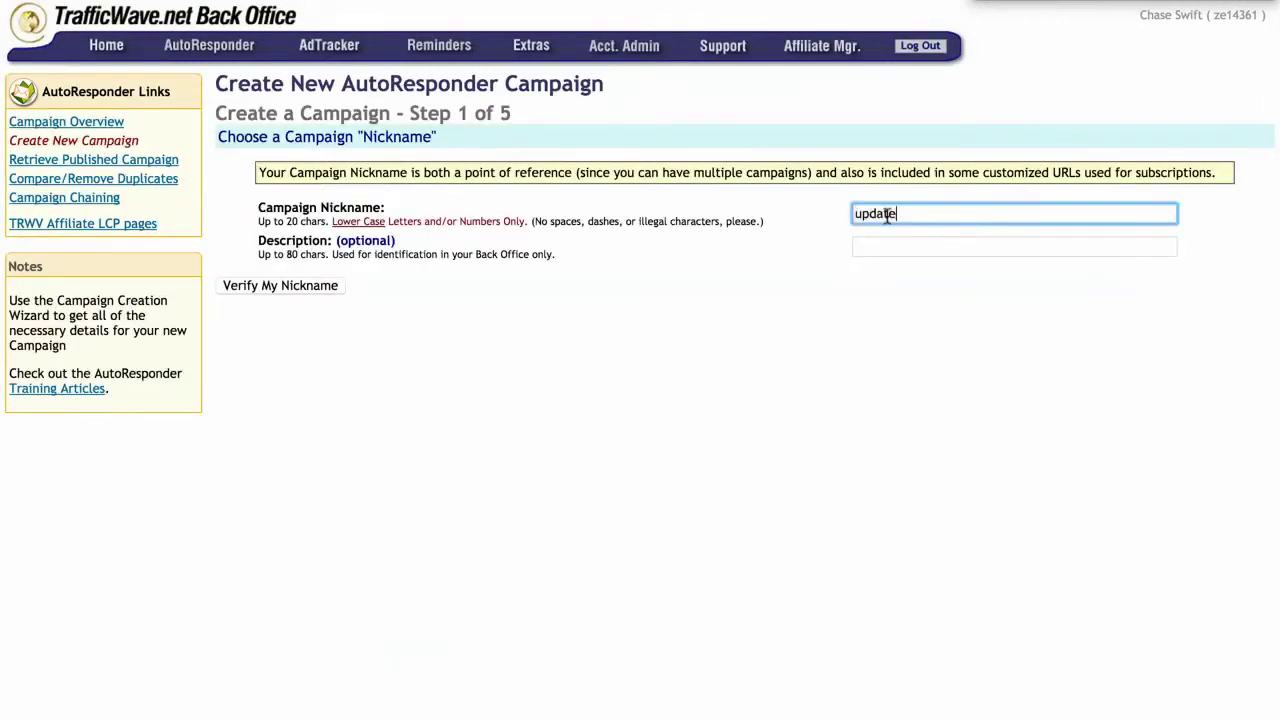
{"action": "left_click", "coordinate": [338, 289]}
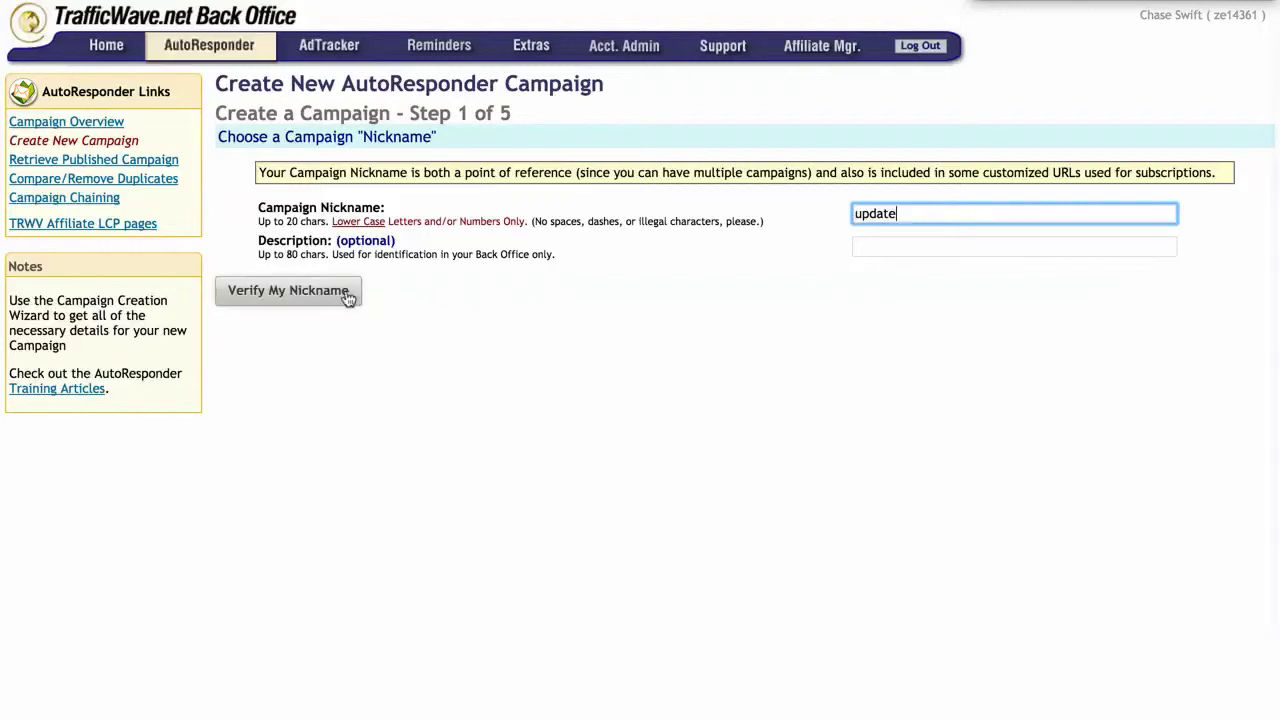
{"action": "left_click", "coordinate": [311, 294]}
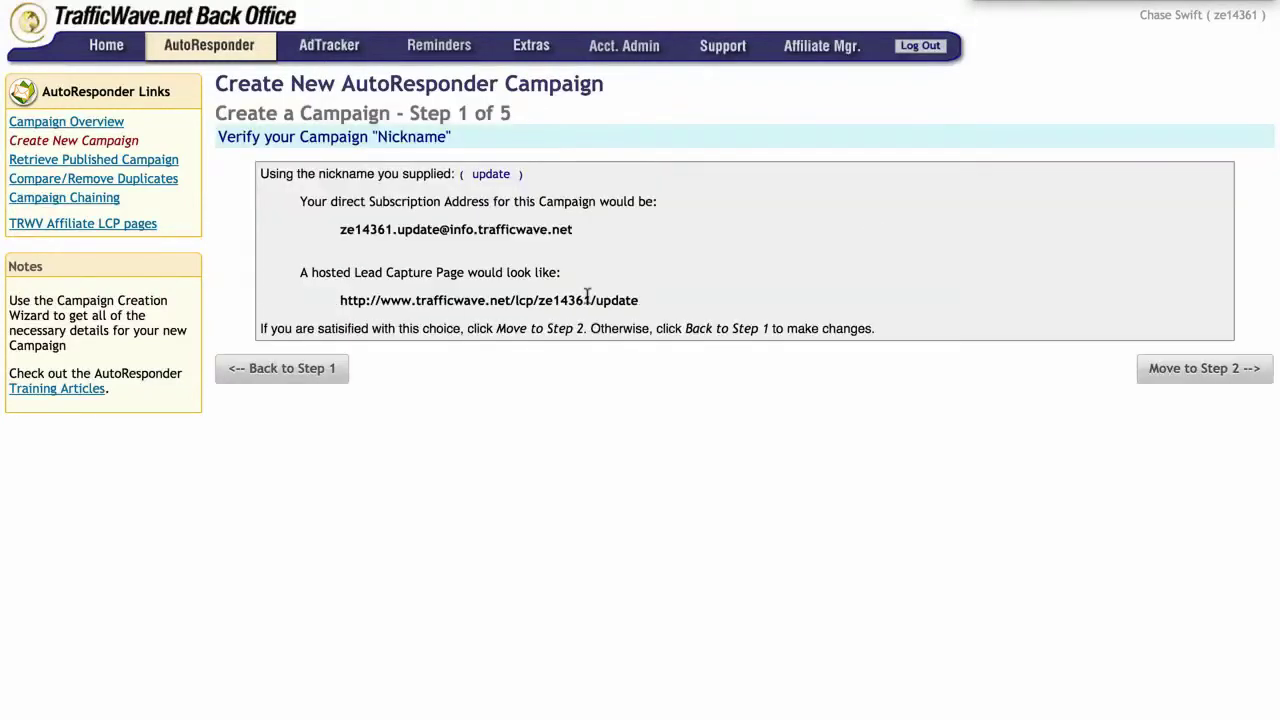
{"action": "left_click", "coordinate": [1210, 370]}
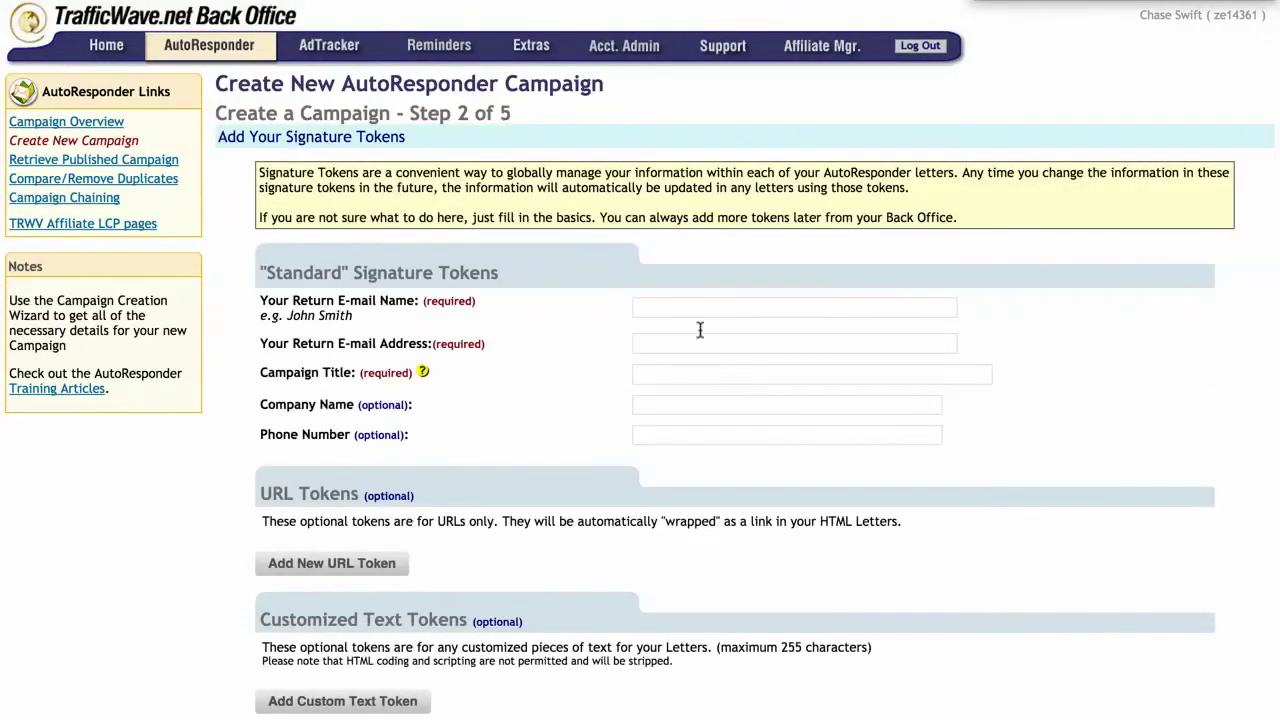
Step: Enter the return e-mail name, pick the saved return address suggestion, and clear the phone number
{"action": "left_click", "coordinate": [693, 310]}
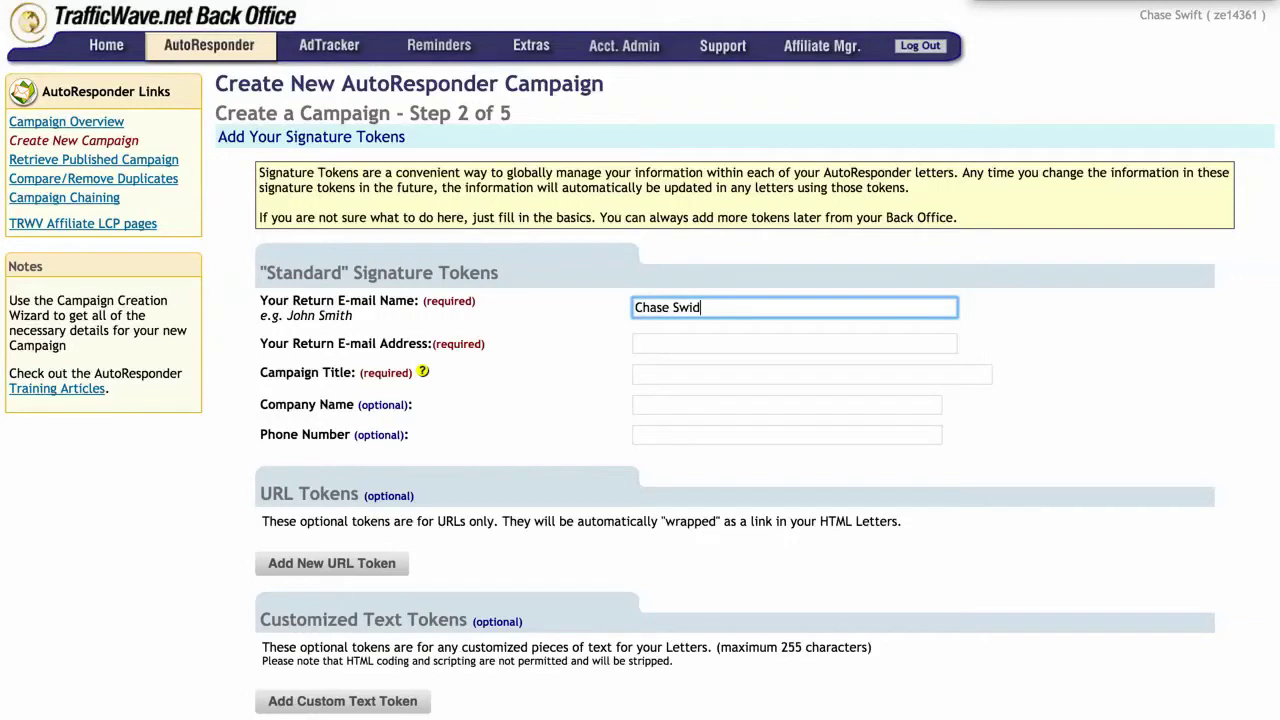
{"action": "left_click", "coordinate": [647, 345]}
{"action": "type", "text": "chases"}
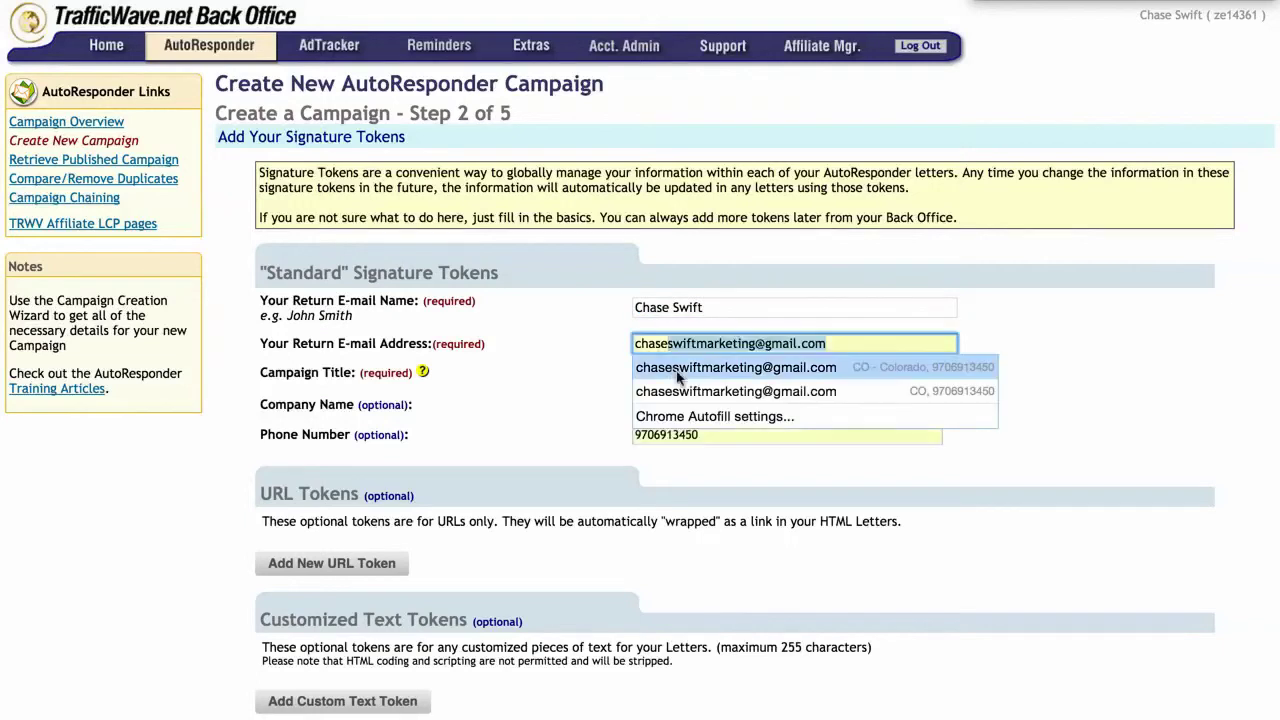
{"action": "left_click", "coordinate": [674, 368]}
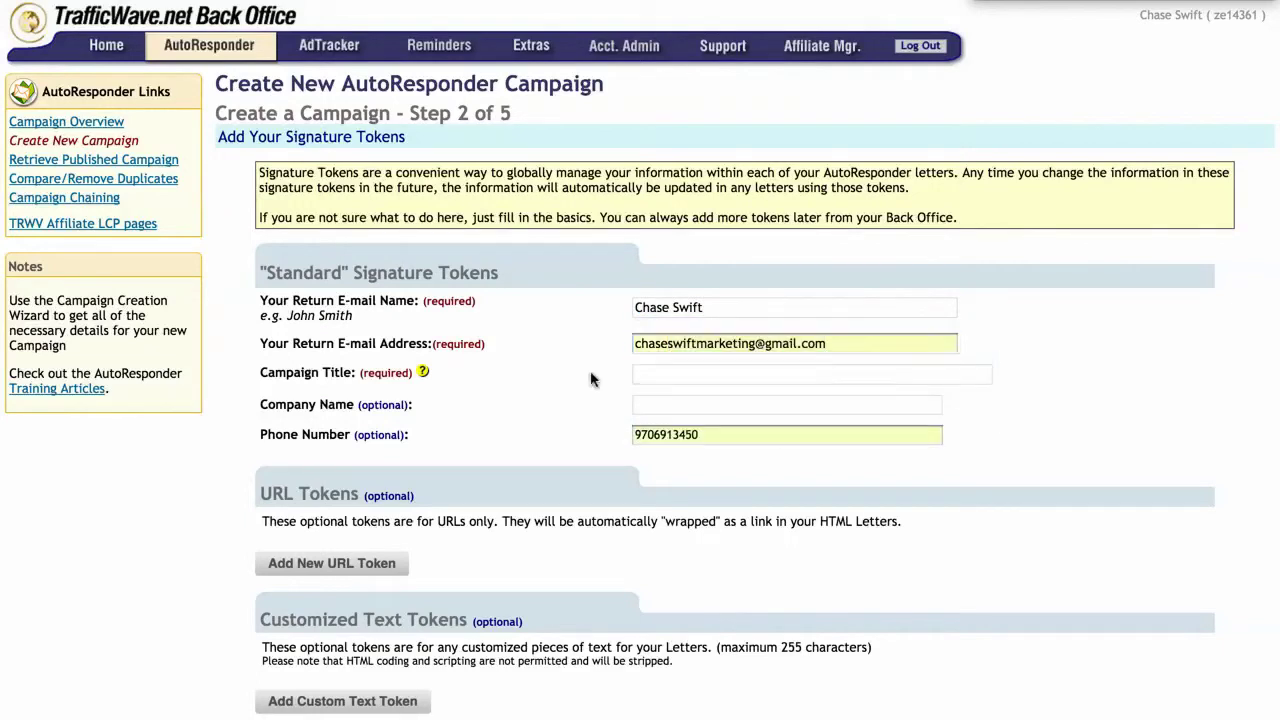
{"action": "double_click", "coordinate": [641, 438]}
{"action": "key", "text": "BackSpace"}
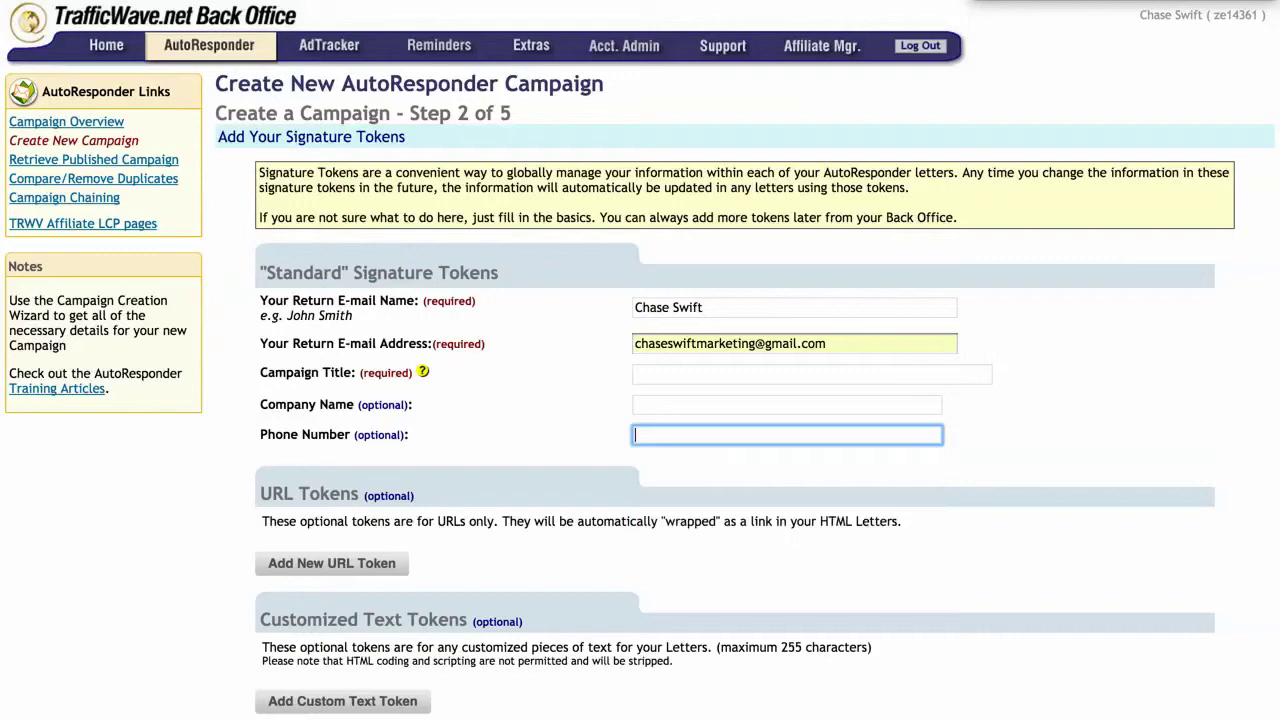
Step: Set the Campaign Title to 'abc' and advance to Step 3, Can-Spam Compliance
{"action": "left_click", "coordinate": [697, 371]}
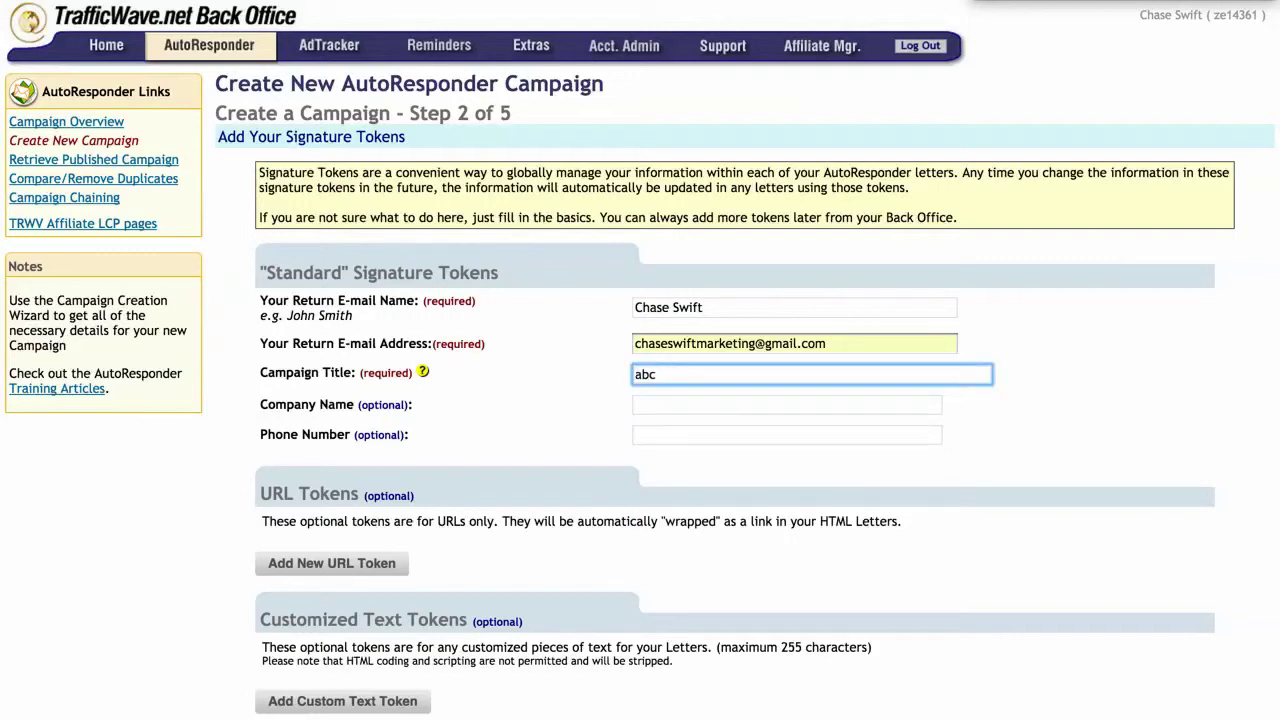
{"action": "mouse_move", "coordinate": [421, 373]}
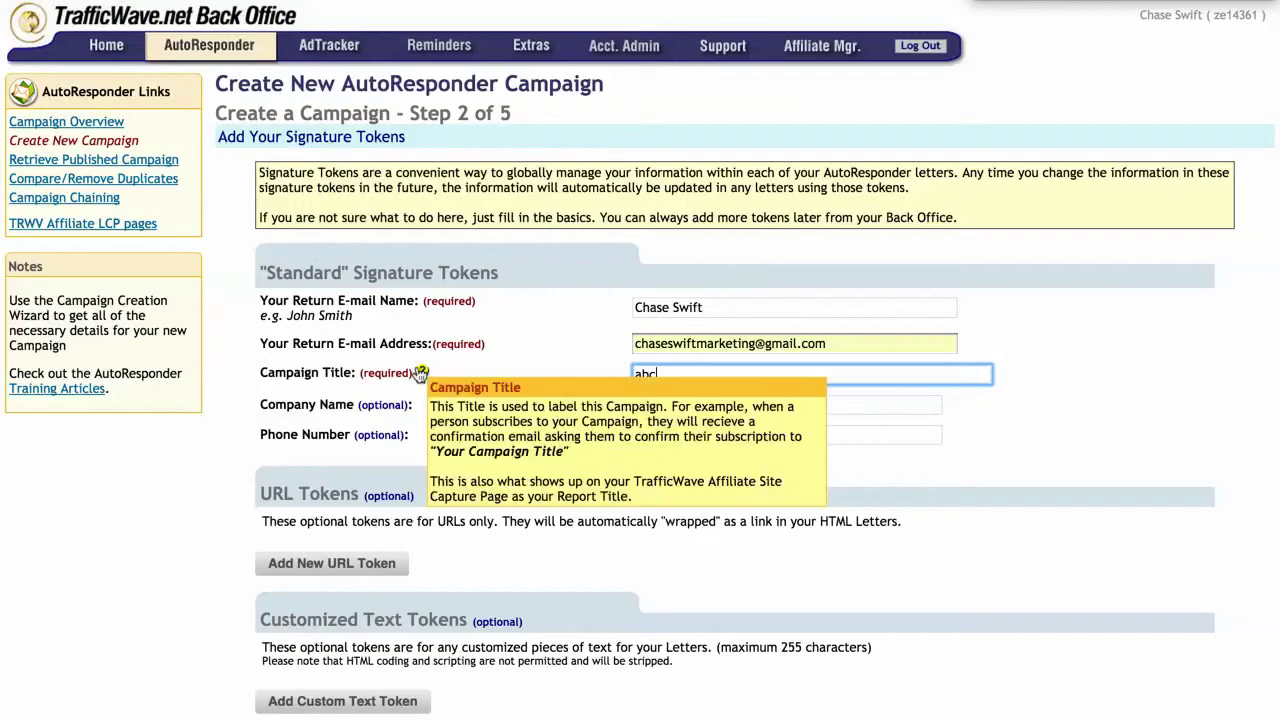
{"action": "left_click", "coordinate": [602, 377]}
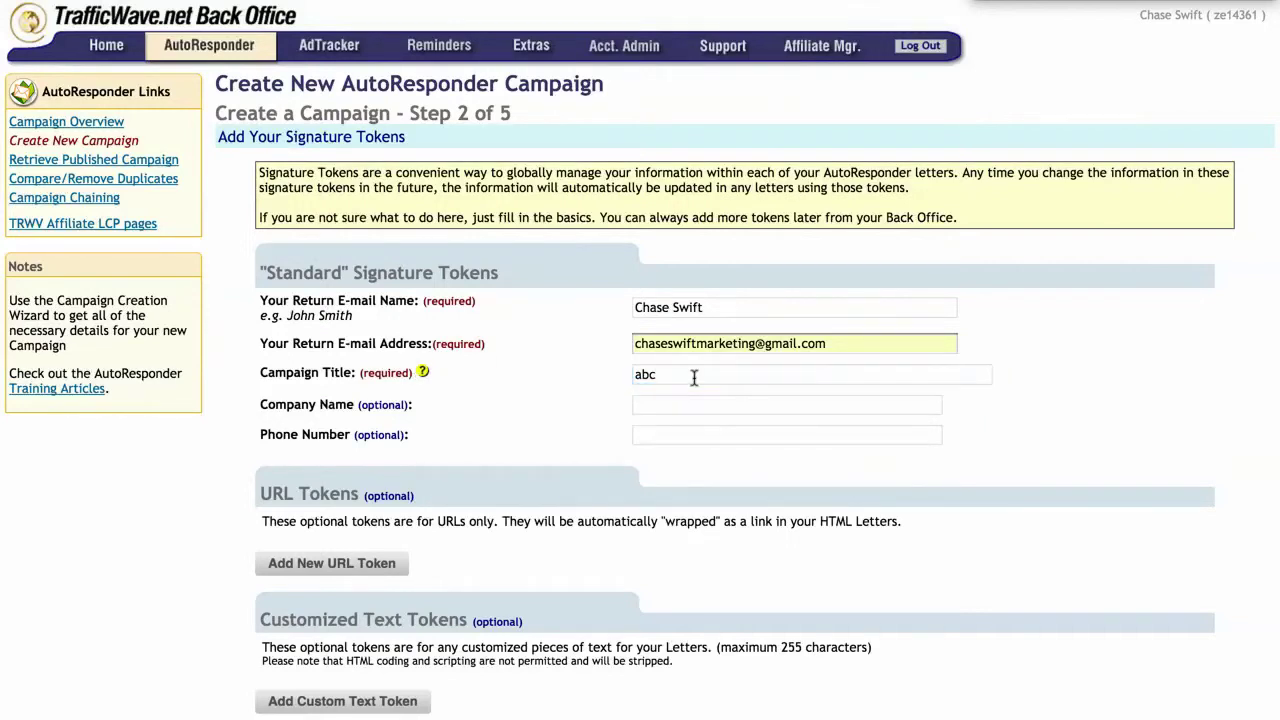
{"action": "scroll", "coordinate": [694, 377], "scroll_direction": "down", "scroll_amount": 3}
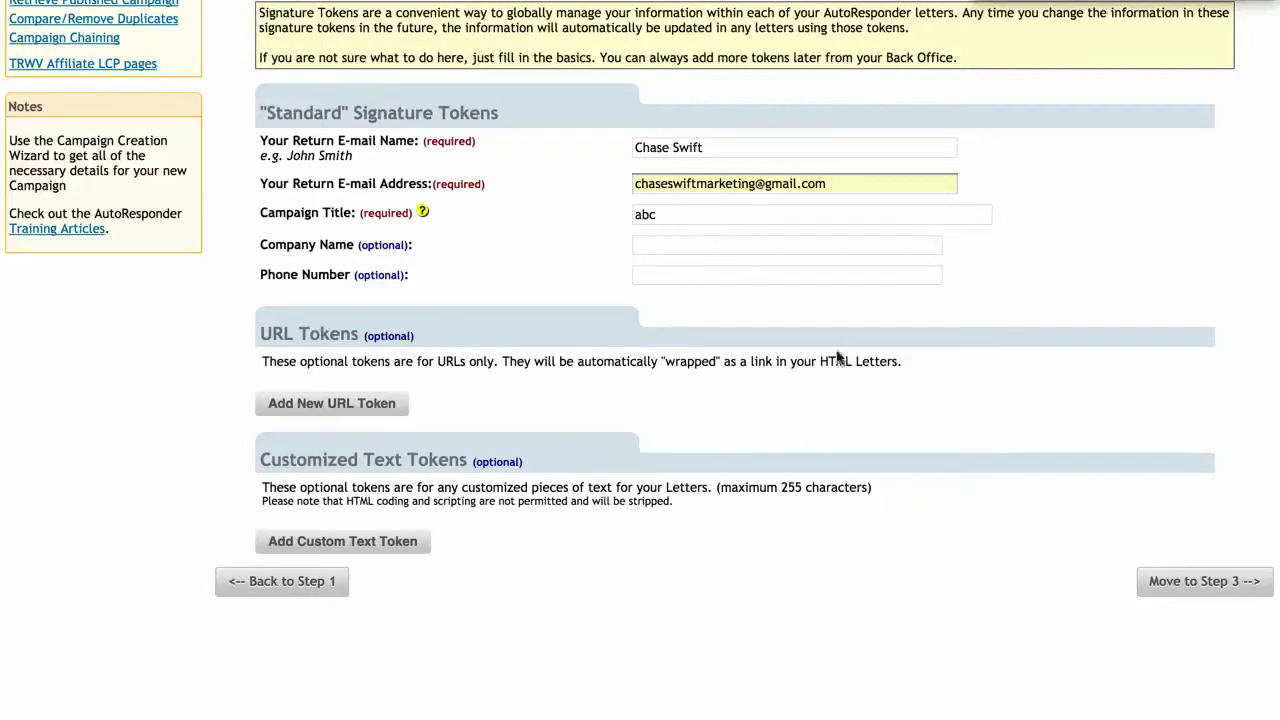
{"action": "left_click", "coordinate": [1236, 581]}
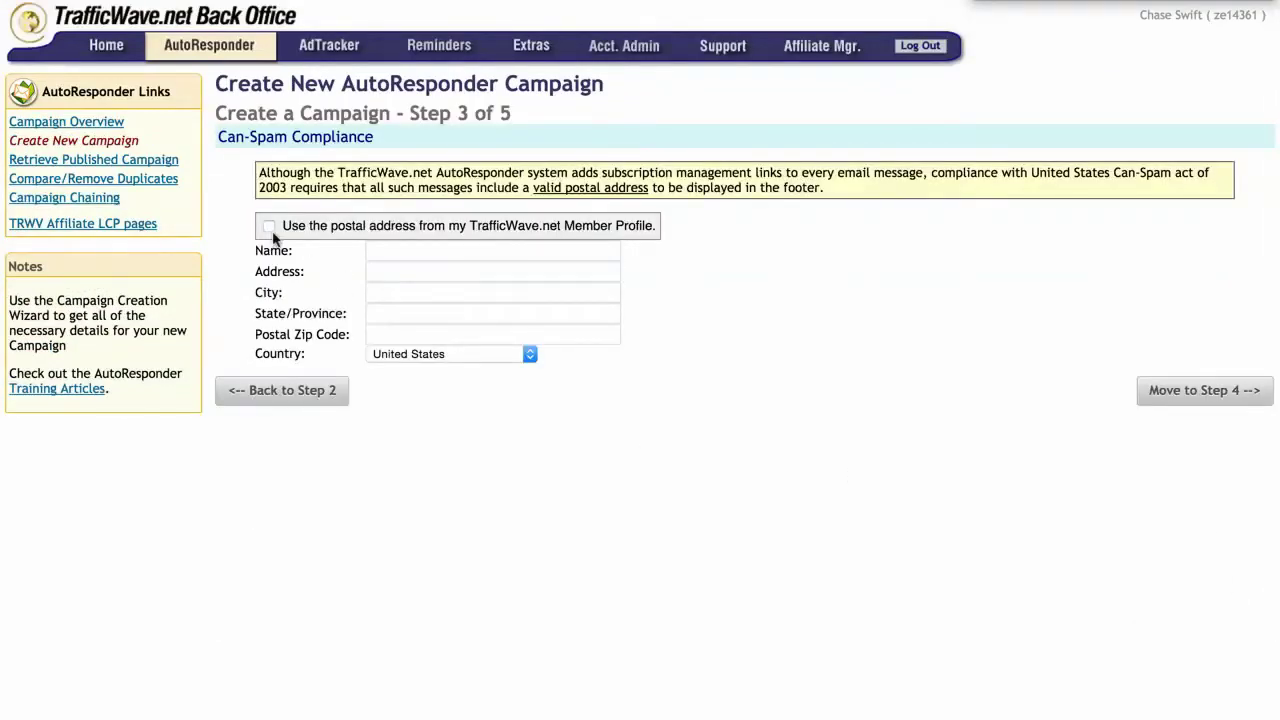
Step: Fill the postal address from the member profile and pass the subscriber data step
{"action": "left_click", "coordinate": [268, 226]}
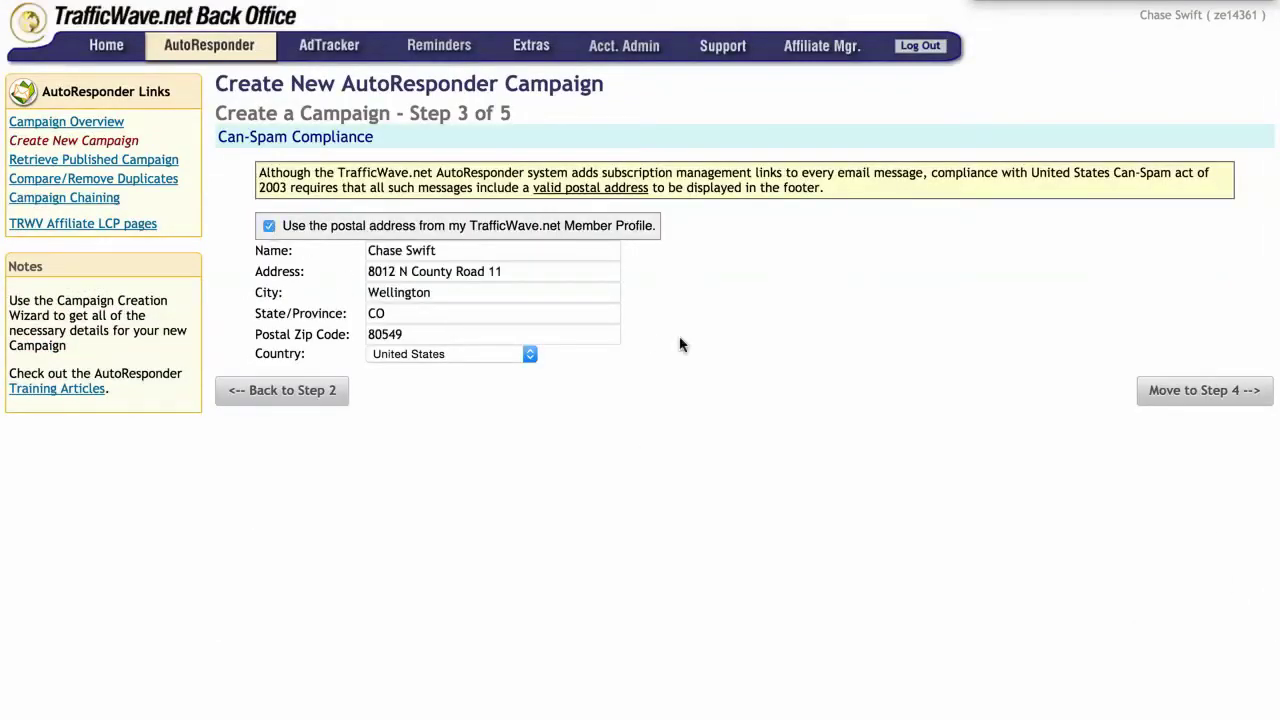
{"action": "left_click", "coordinate": [1203, 390]}
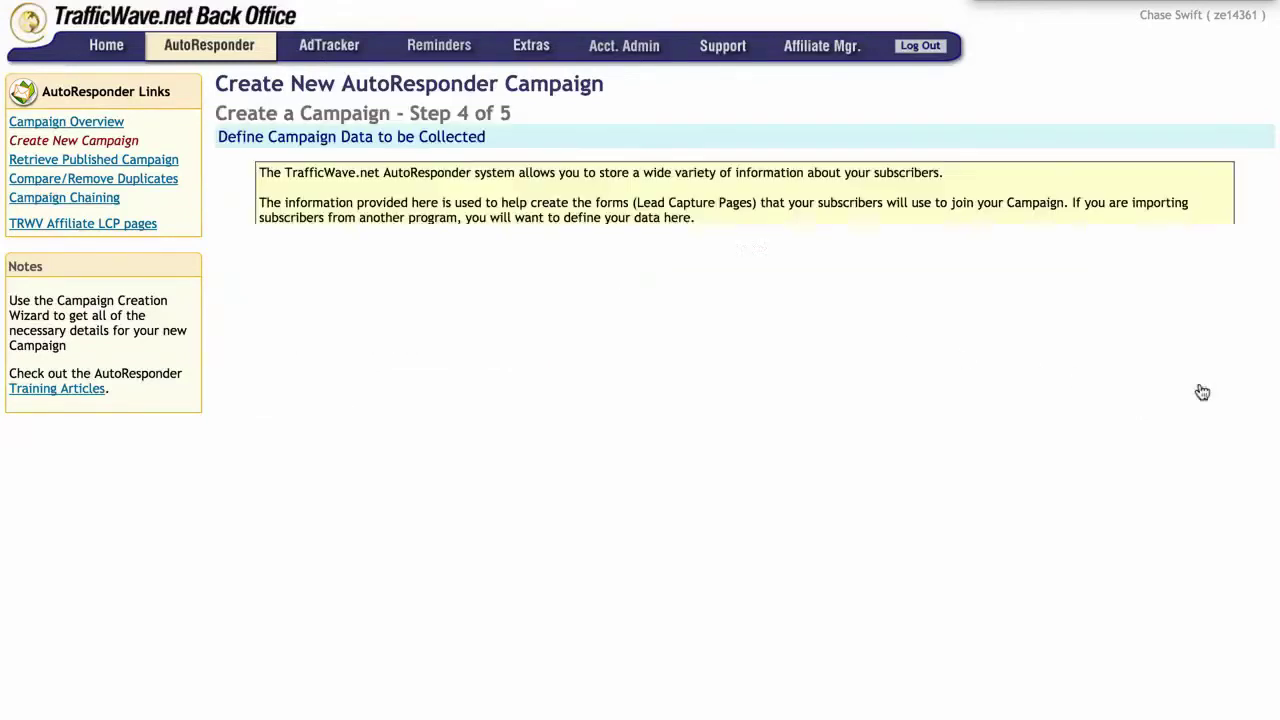
{"action": "scroll", "coordinate": [1091, 483], "scroll_direction": "down", "scroll_amount": 3}
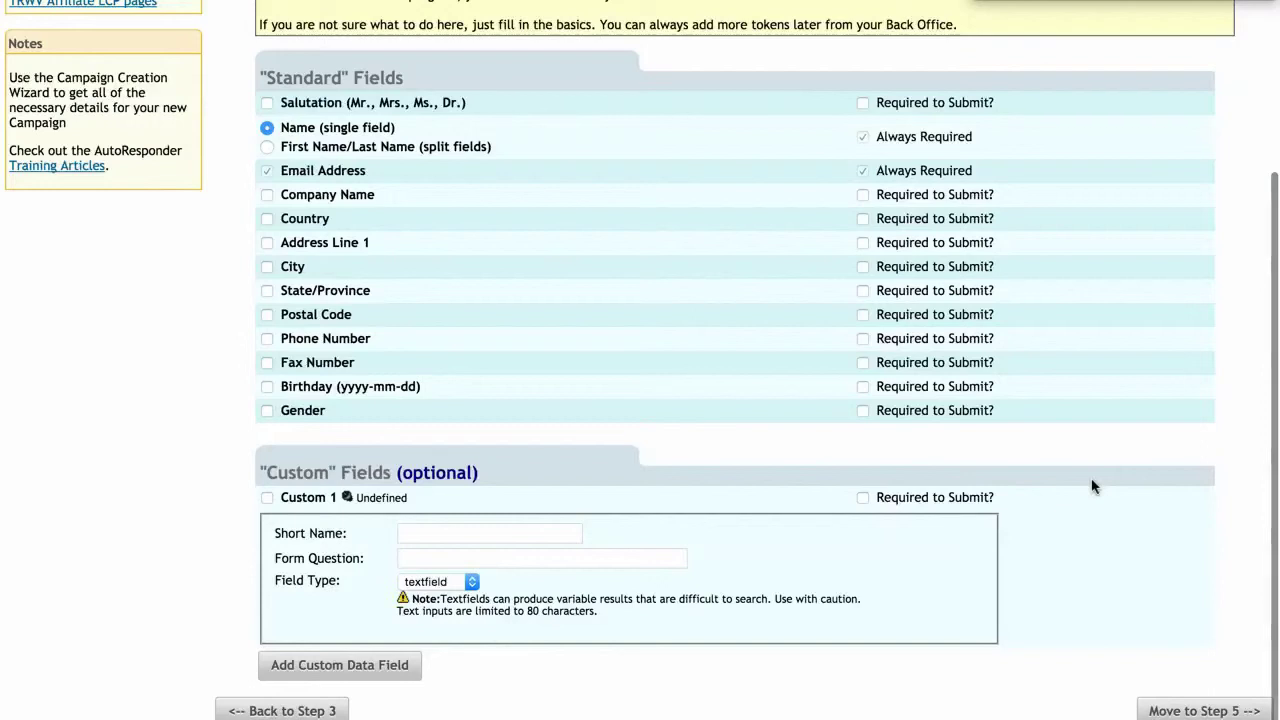
{"action": "left_click", "coordinate": [1203, 709]}
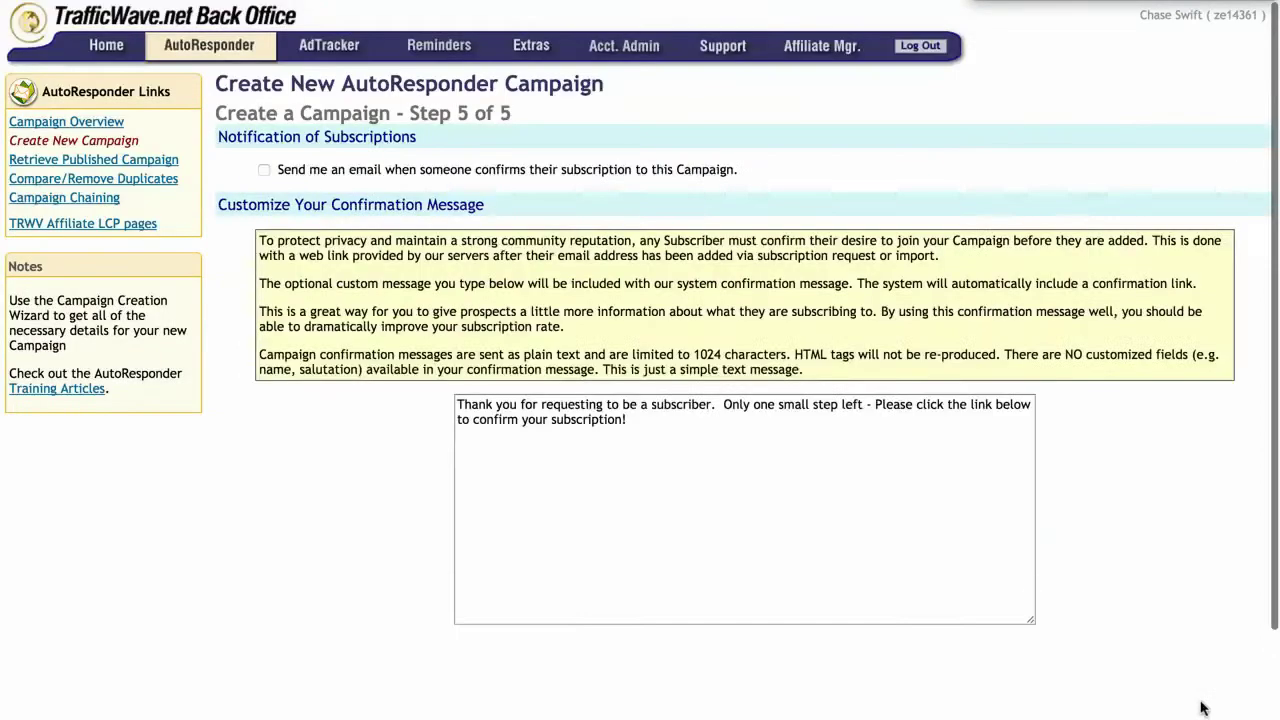
Step: Agree to the confirmation message requirements and finish the campaign wizard
{"action": "scroll", "coordinate": [786, 447], "scroll_direction": "down", "scroll_amount": 3}
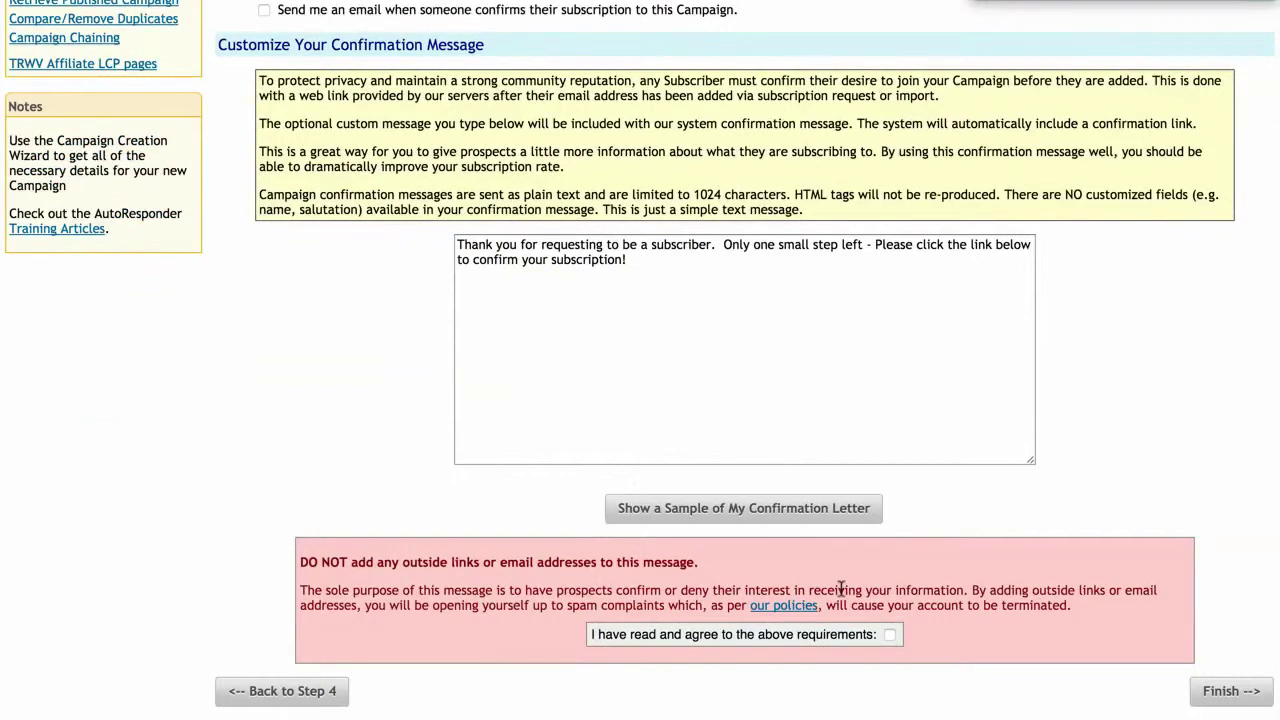
{"action": "left_click", "coordinate": [890, 638]}
{"action": "left_click", "coordinate": [1228, 691]}
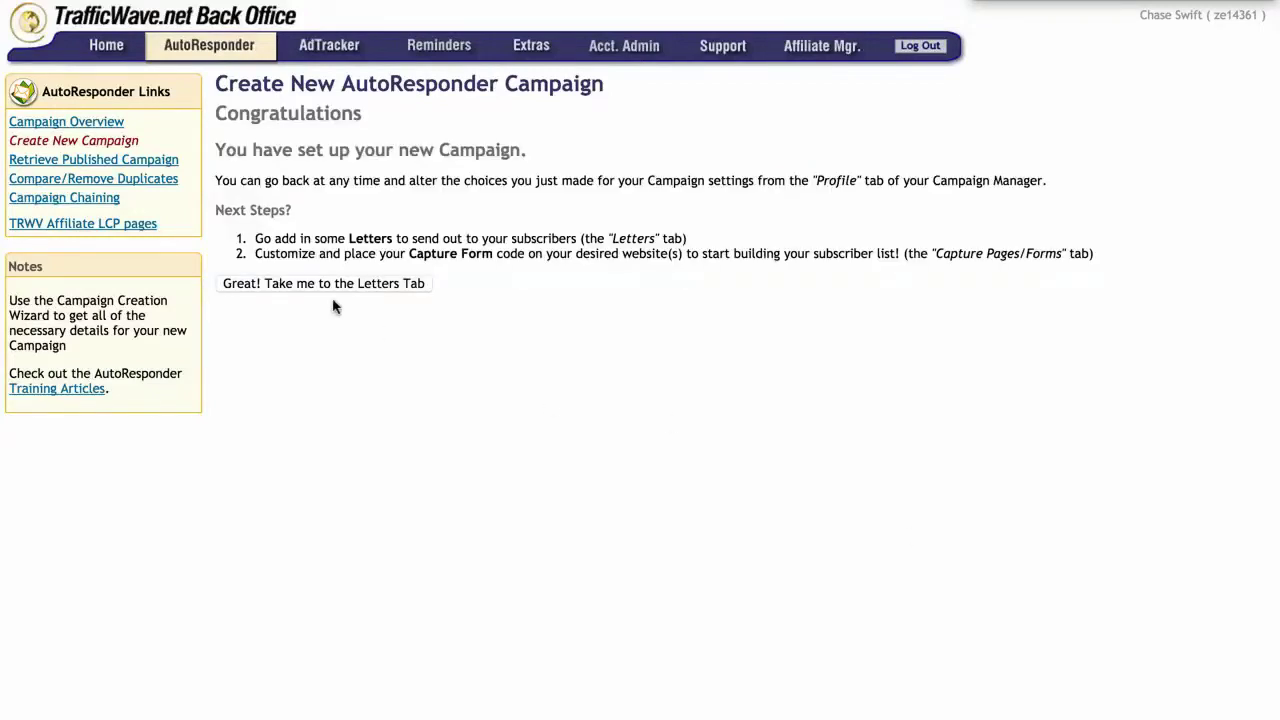
Step: Check the new update campaign's Review/Edit Letters page for letters, then return to the instructions tab
{"action": "mouse_move", "coordinate": [200, 48]}
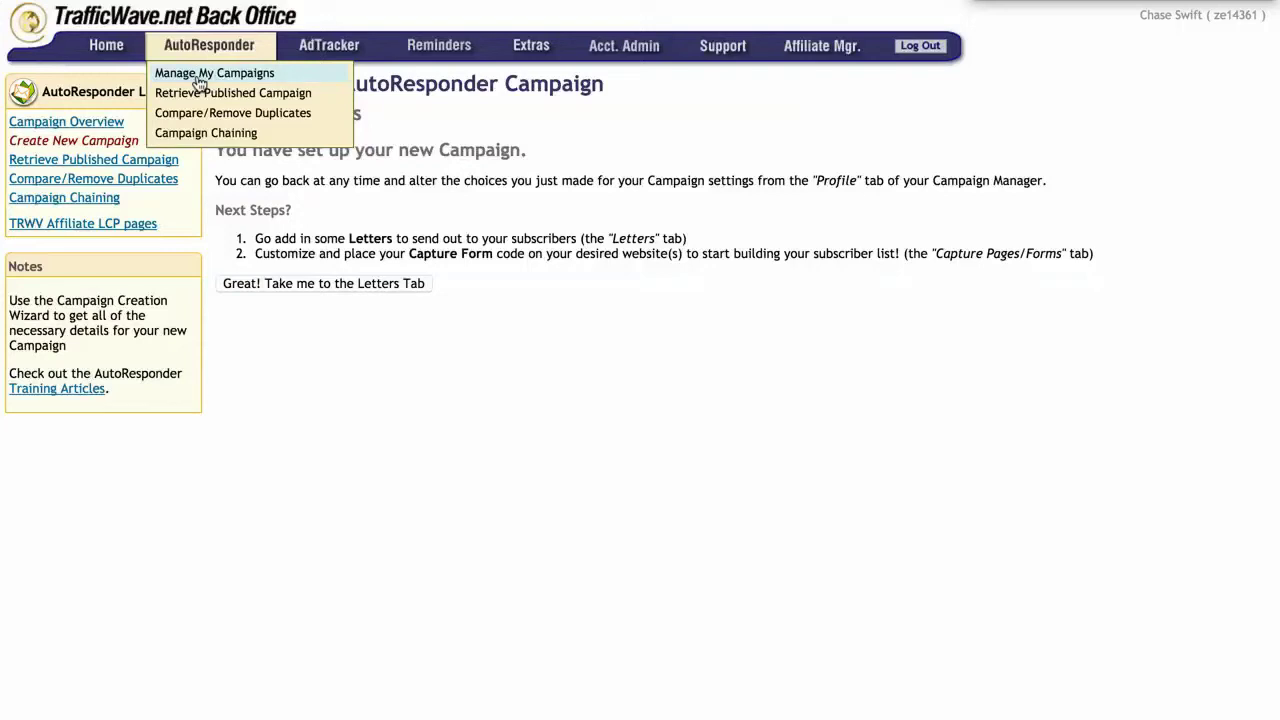
{"action": "left_click", "coordinate": [200, 82]}
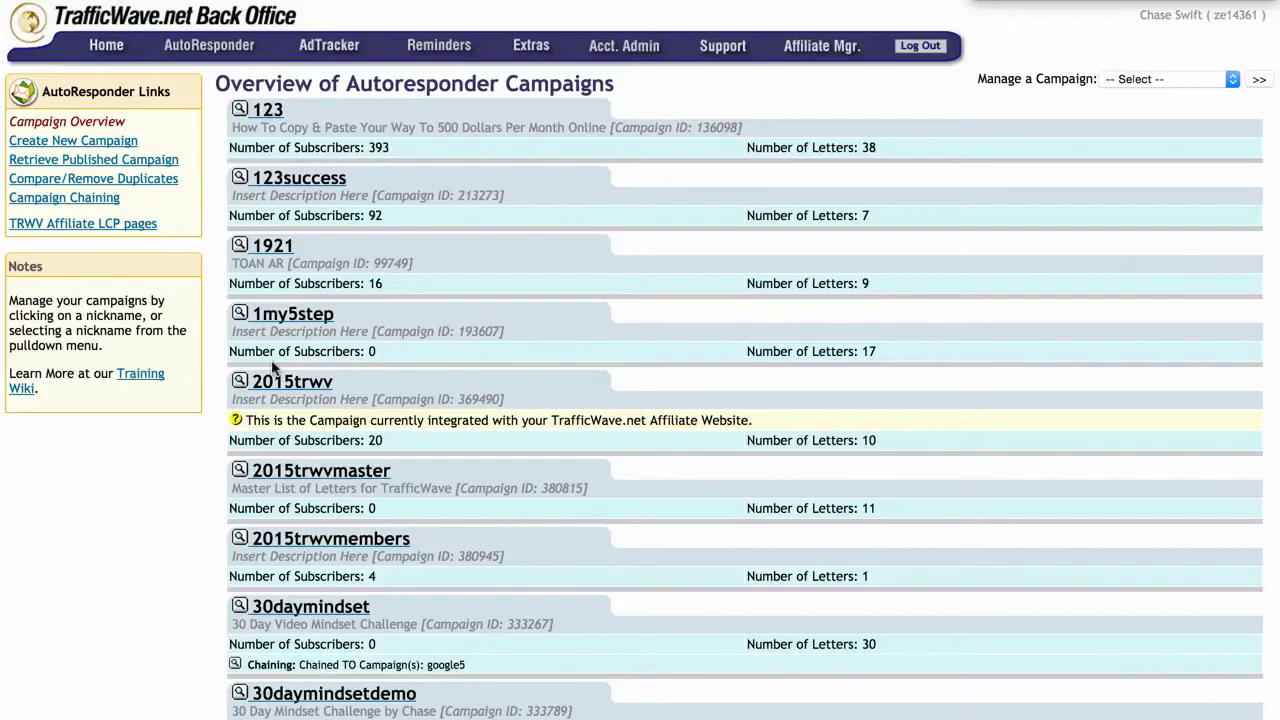
{"action": "scroll", "coordinate": [347, 458], "scroll_direction": "down", "scroll_amount": 20}
{"action": "scroll", "coordinate": [347, 458], "scroll_direction": "down", "scroll_amount": 20}
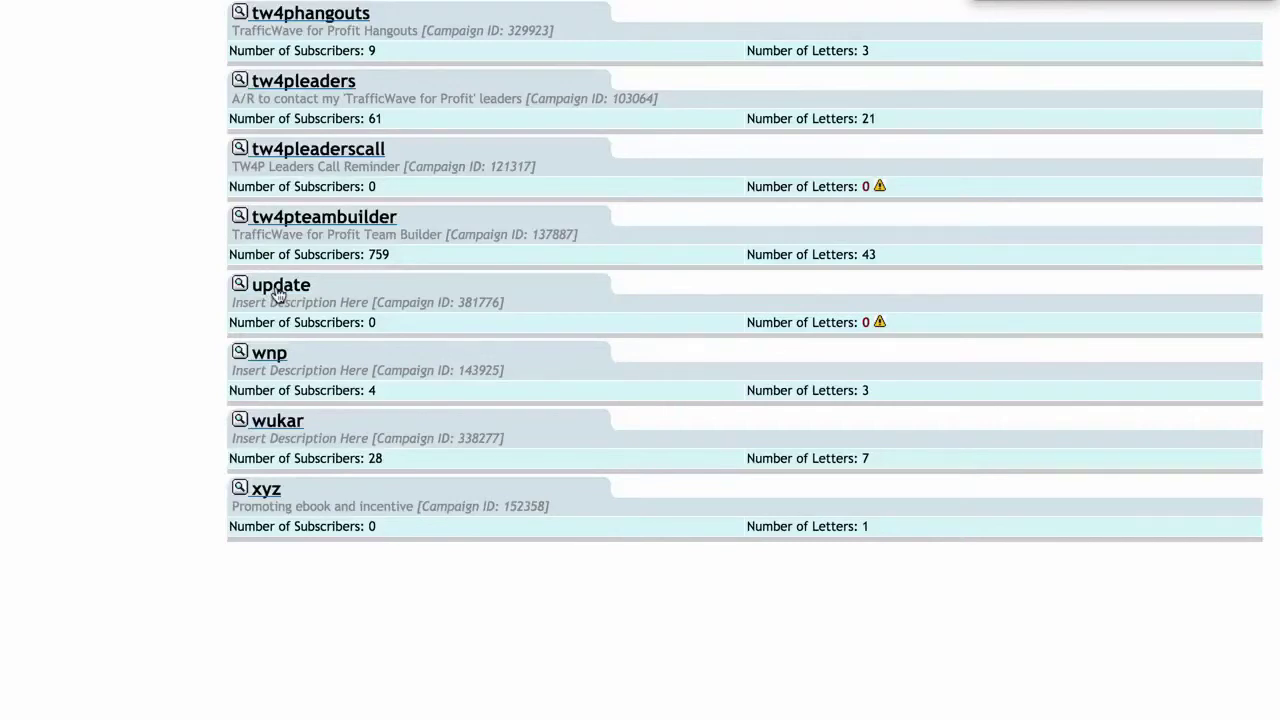
{"action": "left_click", "coordinate": [279, 287]}
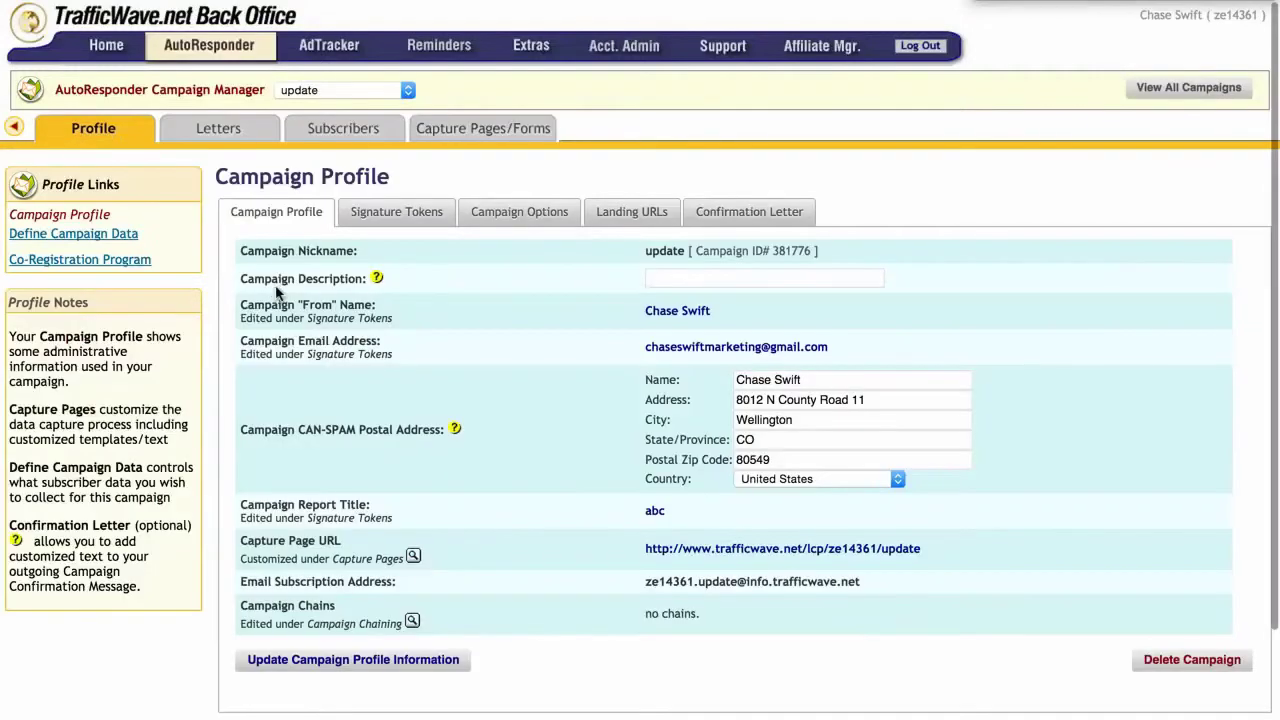
{"action": "mouse_move", "coordinate": [218, 130]}
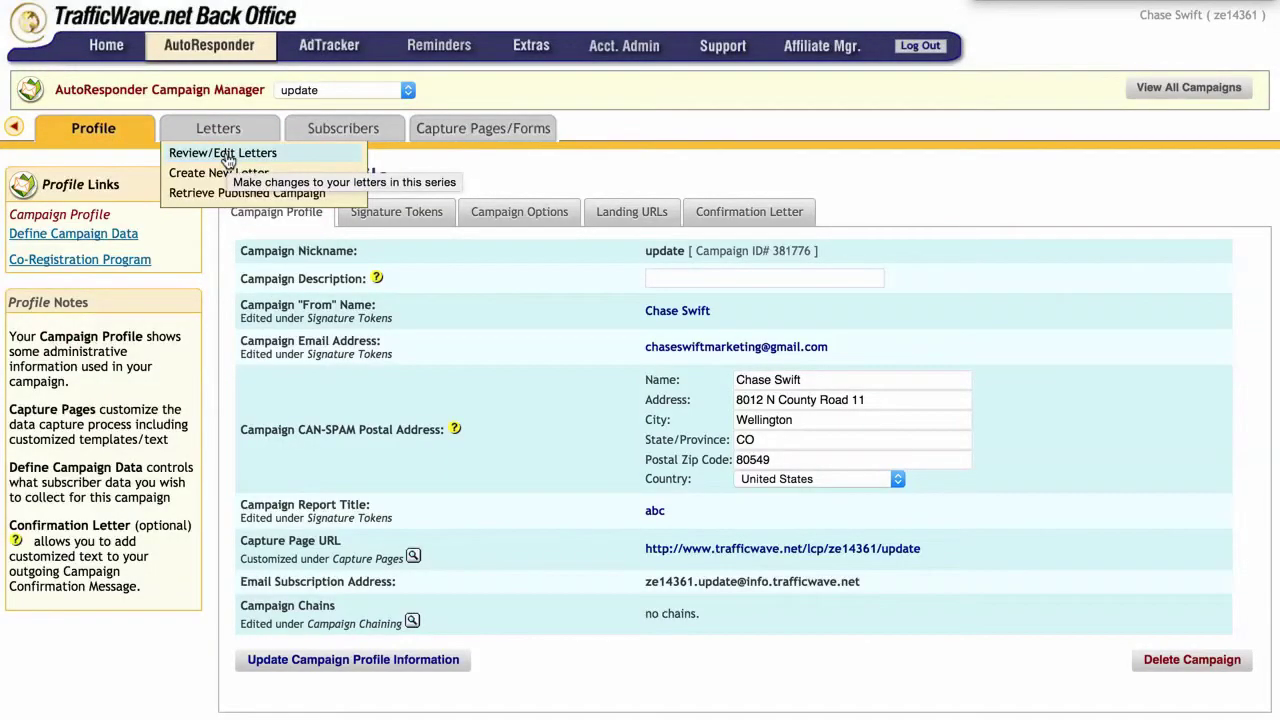
{"action": "left_click", "coordinate": [228, 158]}
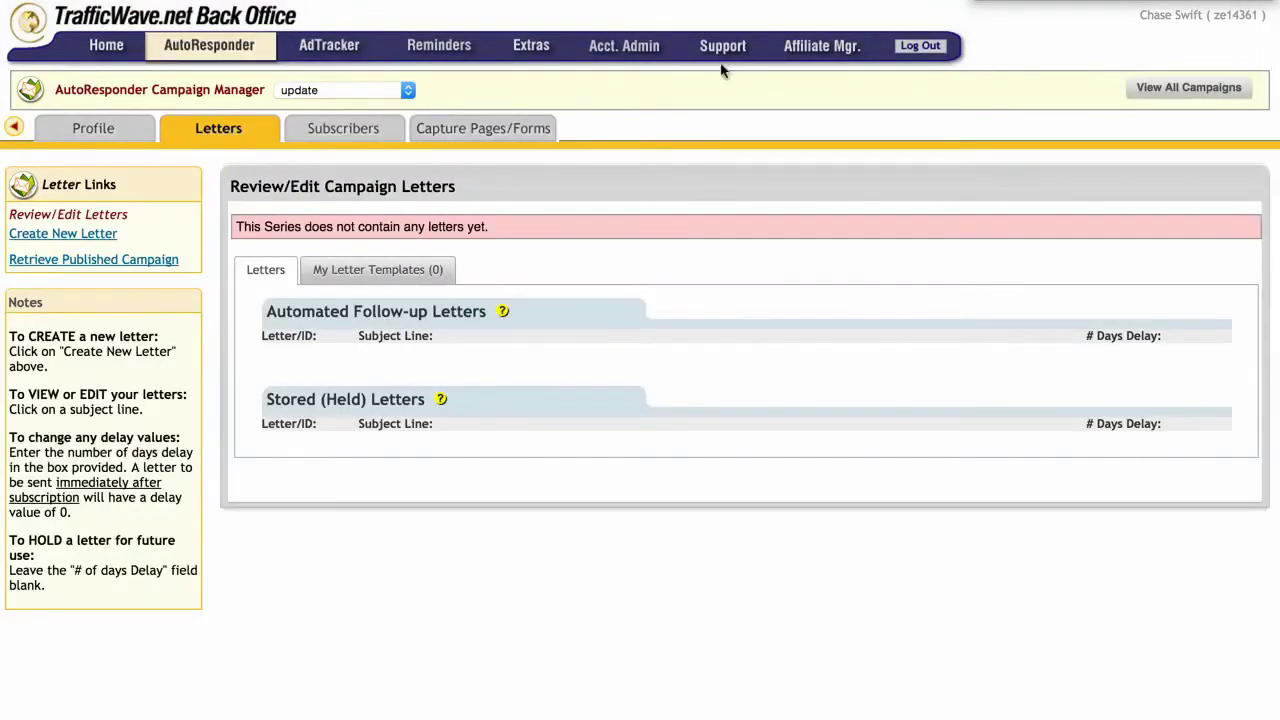
{"action": "key", "text": "ctrl+Tab"}
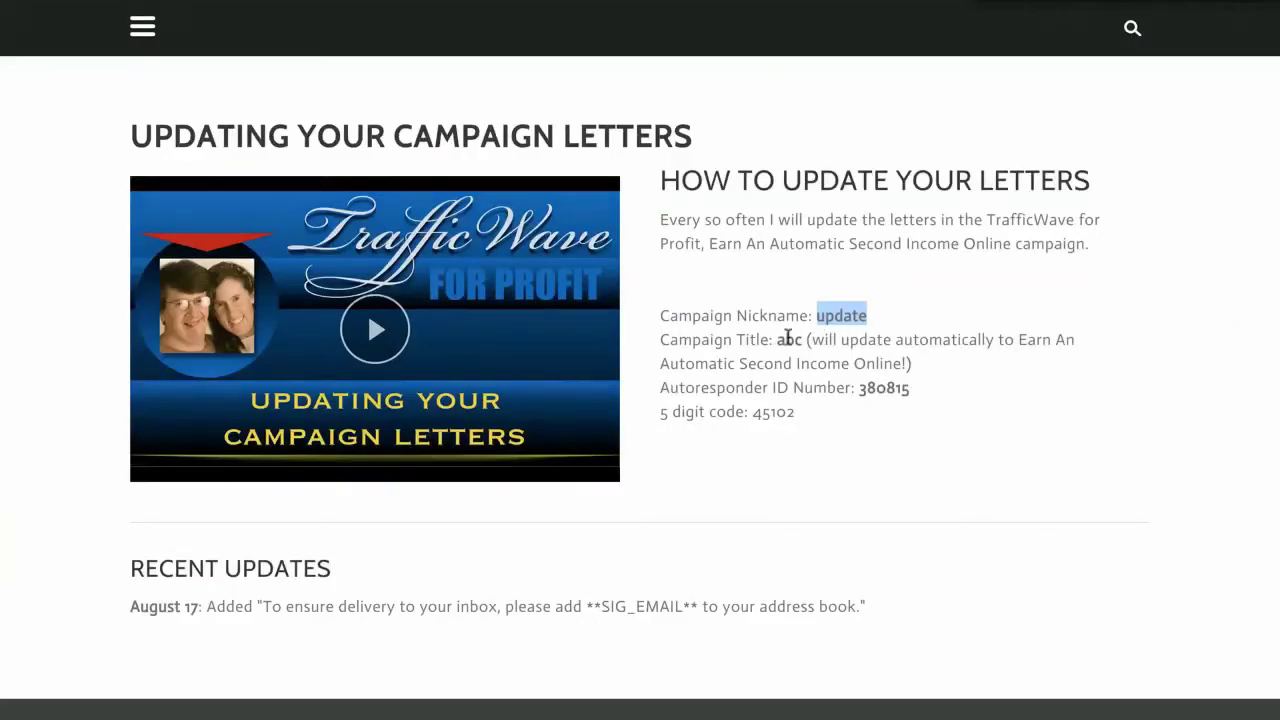
Step: Copy the Autoresponder ID Number from the letters-update instructions page
{"action": "double_click", "coordinate": [877, 390]}
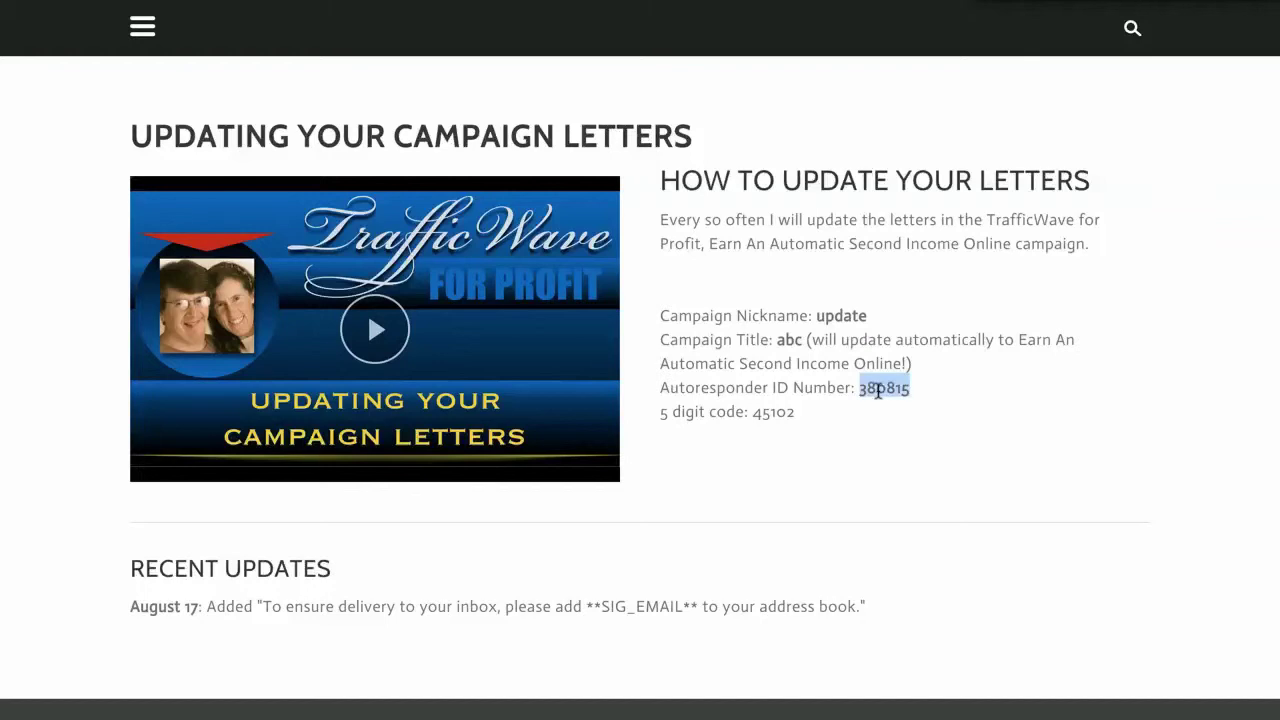
{"action": "left_click", "coordinate": [888, 391]}
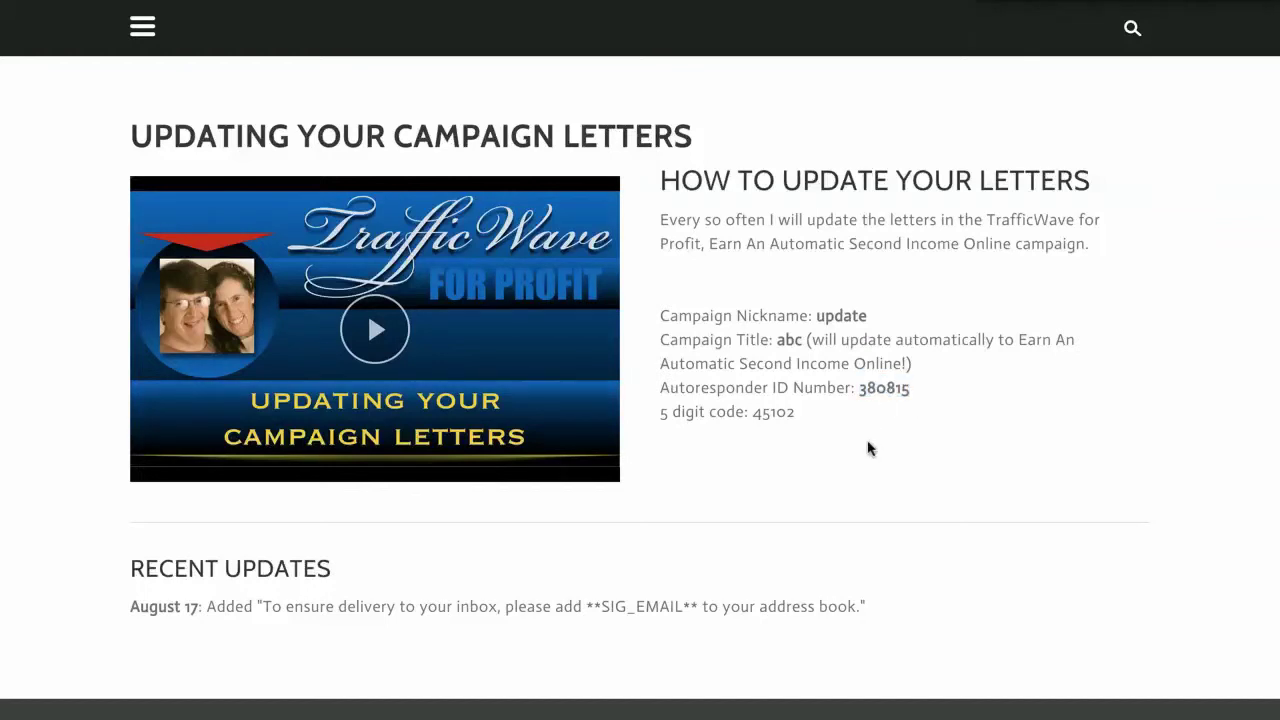
{"action": "double_click", "coordinate": [880, 391]}
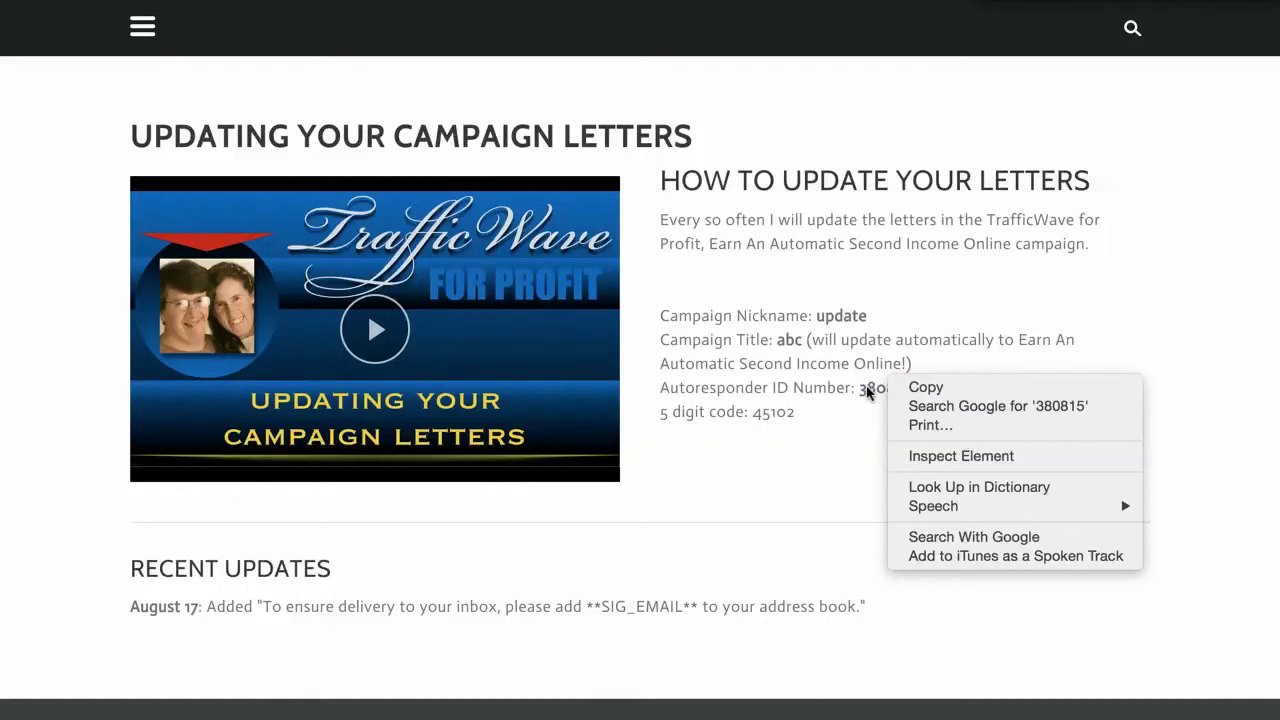
{"action": "left_click", "coordinate": [866, 388]}
{"action": "right_click", "coordinate": [884, 388]}
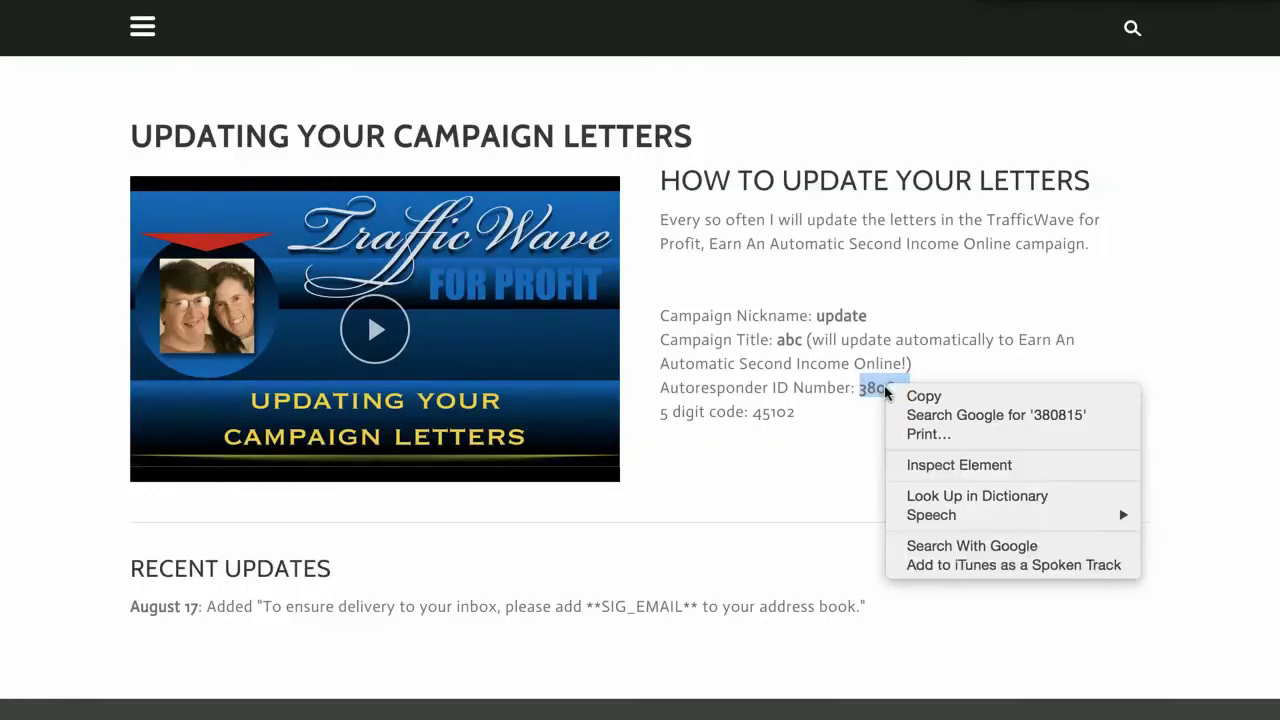
{"action": "left_click", "coordinate": [916, 399]}
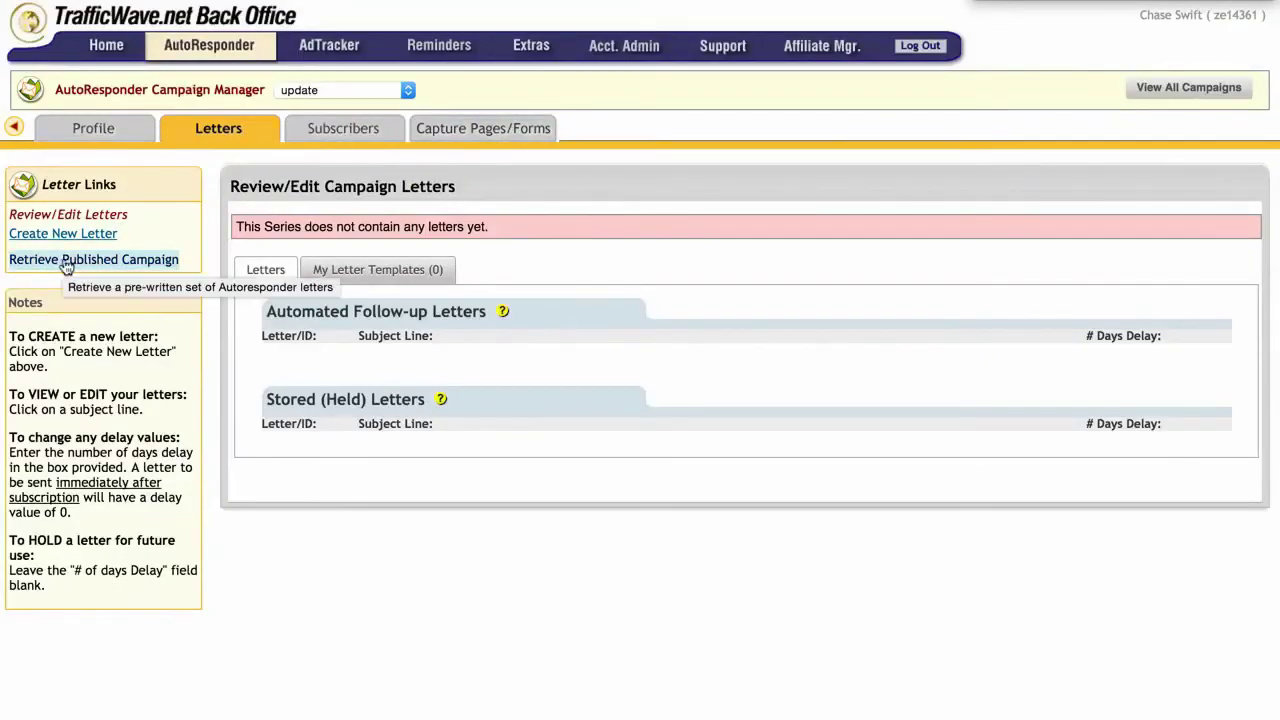
Step: Under Retrieve Published Campaign, choose 'Retrieve OTHER Pre-Written Autoresponder Letters' and paste the copied autoresponder ID
{"action": "left_click", "coordinate": [323, 90]}
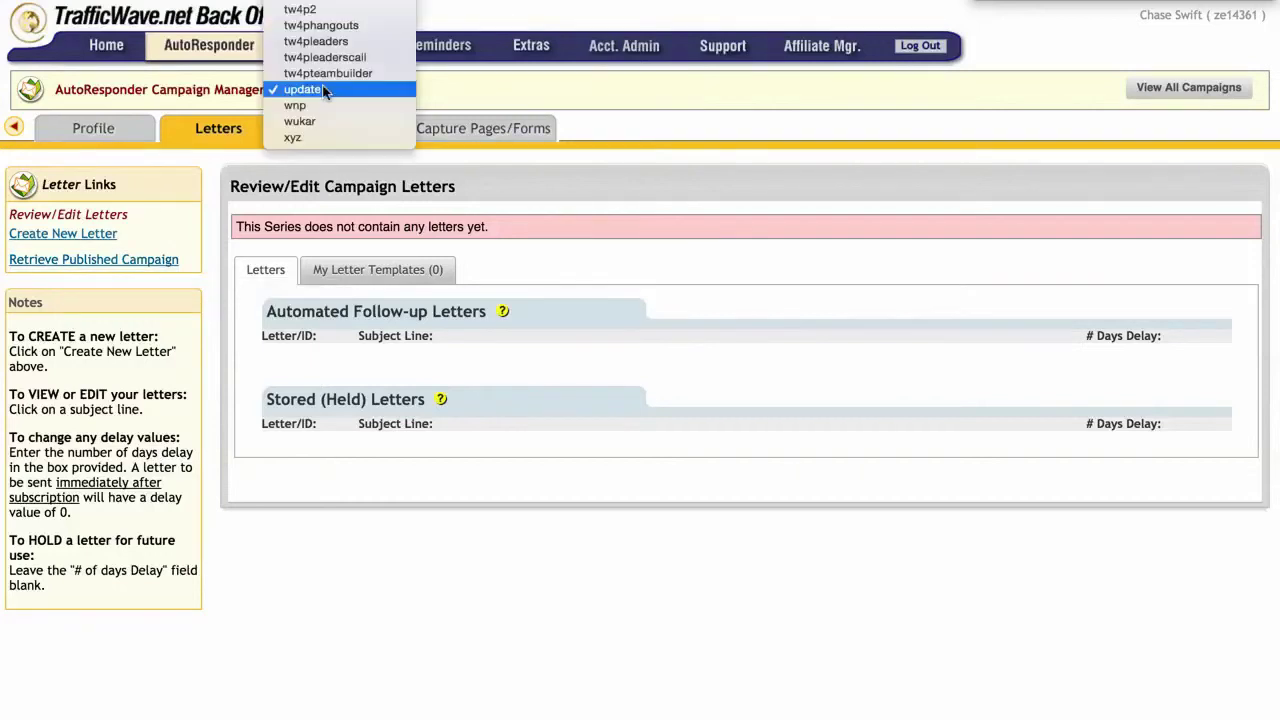
{"action": "left_click", "coordinate": [323, 90]}
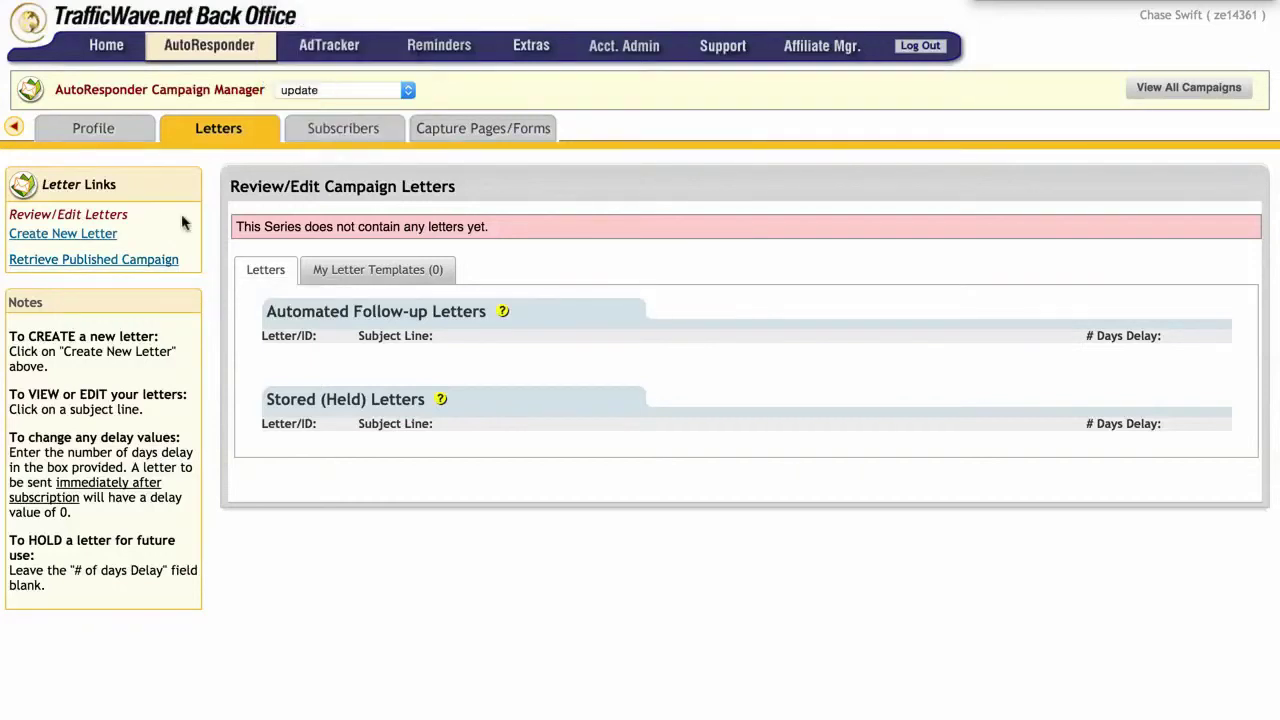
{"action": "left_click", "coordinate": [98, 262]}
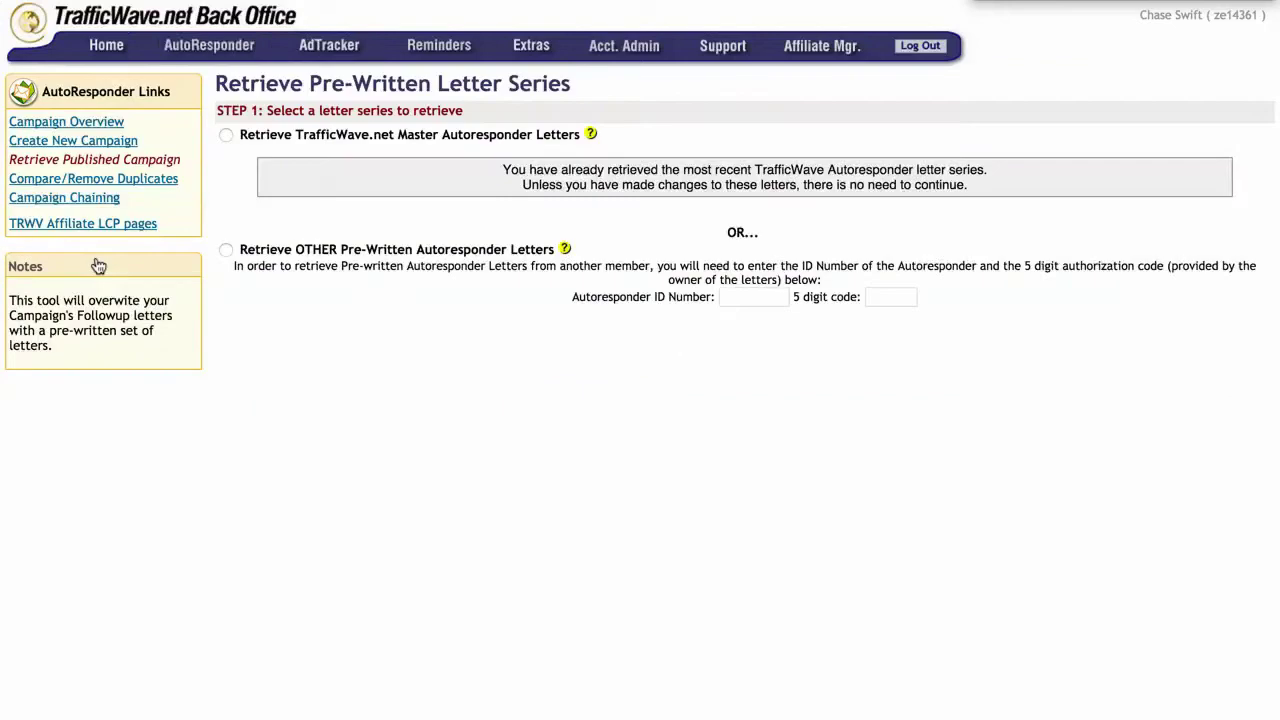
{"action": "left_click", "coordinate": [226, 250]}
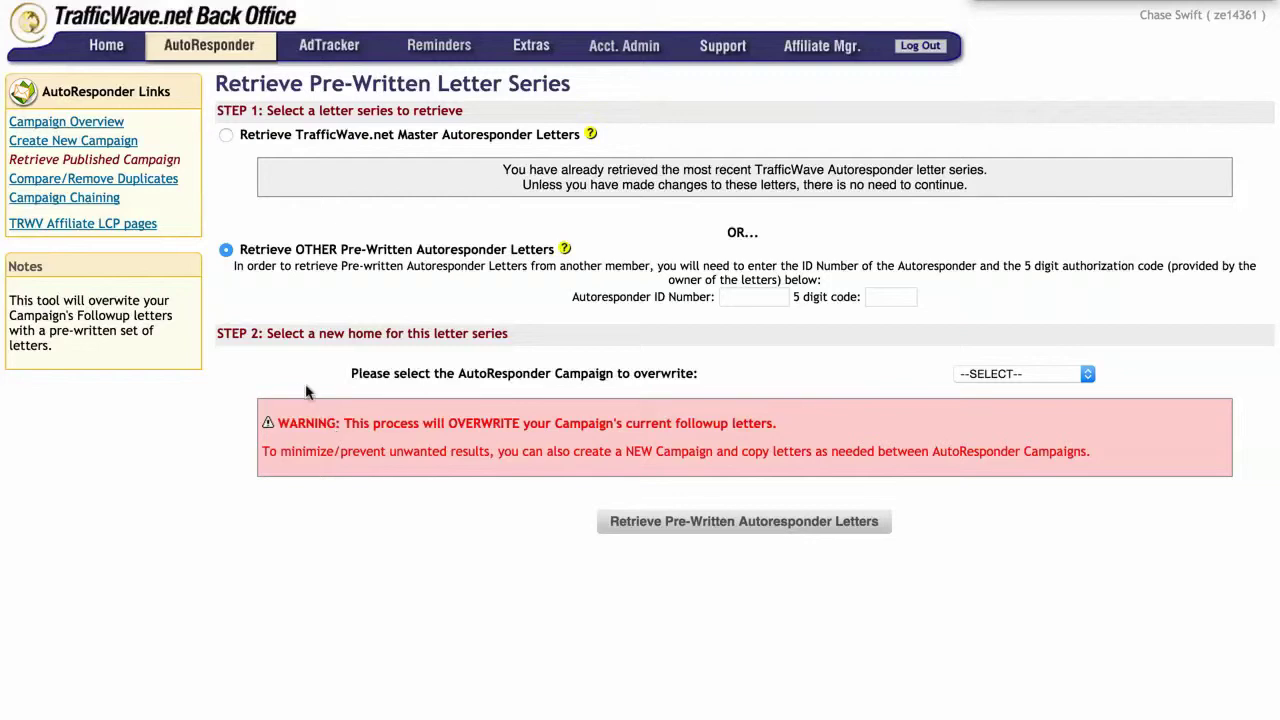
{"action": "left_click", "coordinate": [749, 297]}
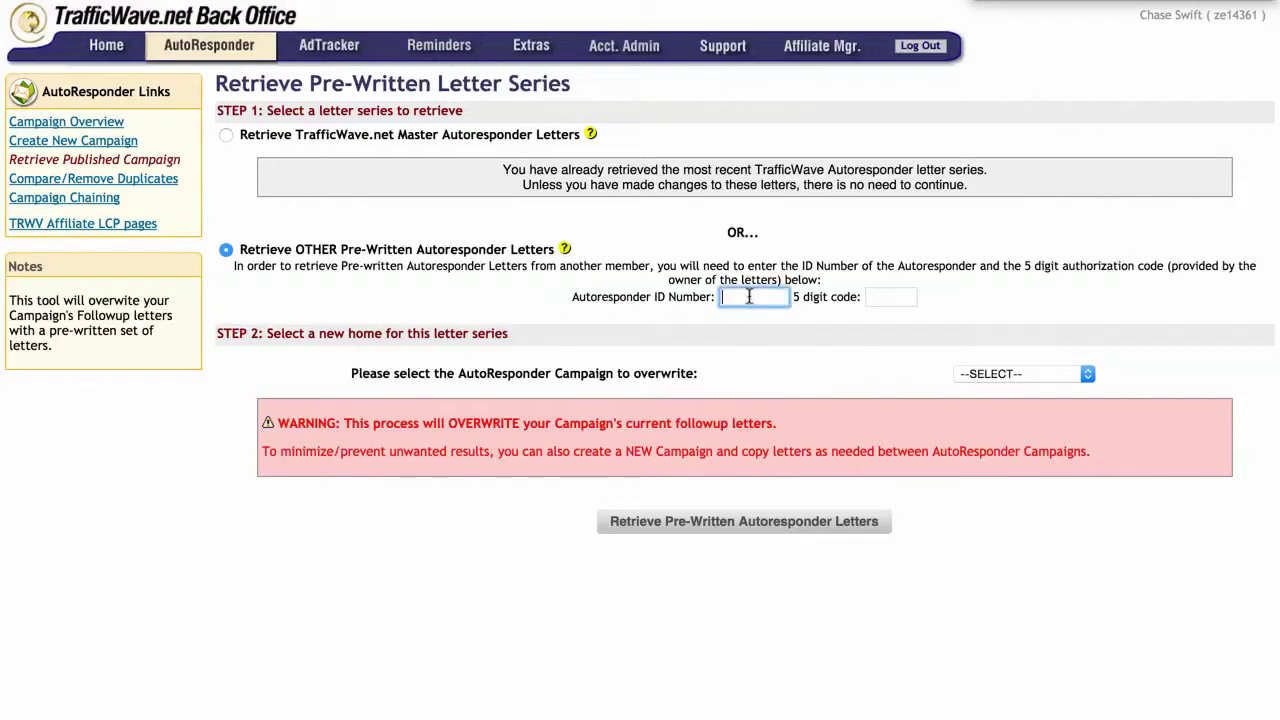
{"action": "right_click", "coordinate": [749, 297]}
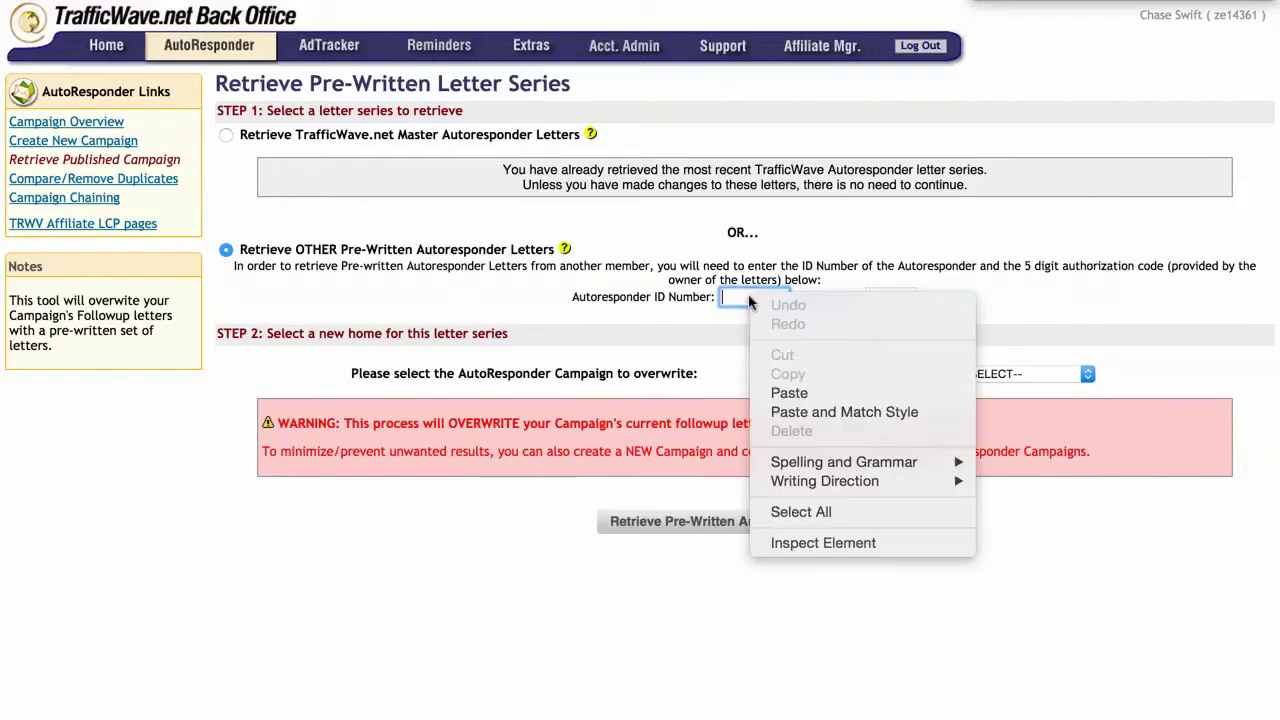
{"action": "left_click", "coordinate": [820, 396]}
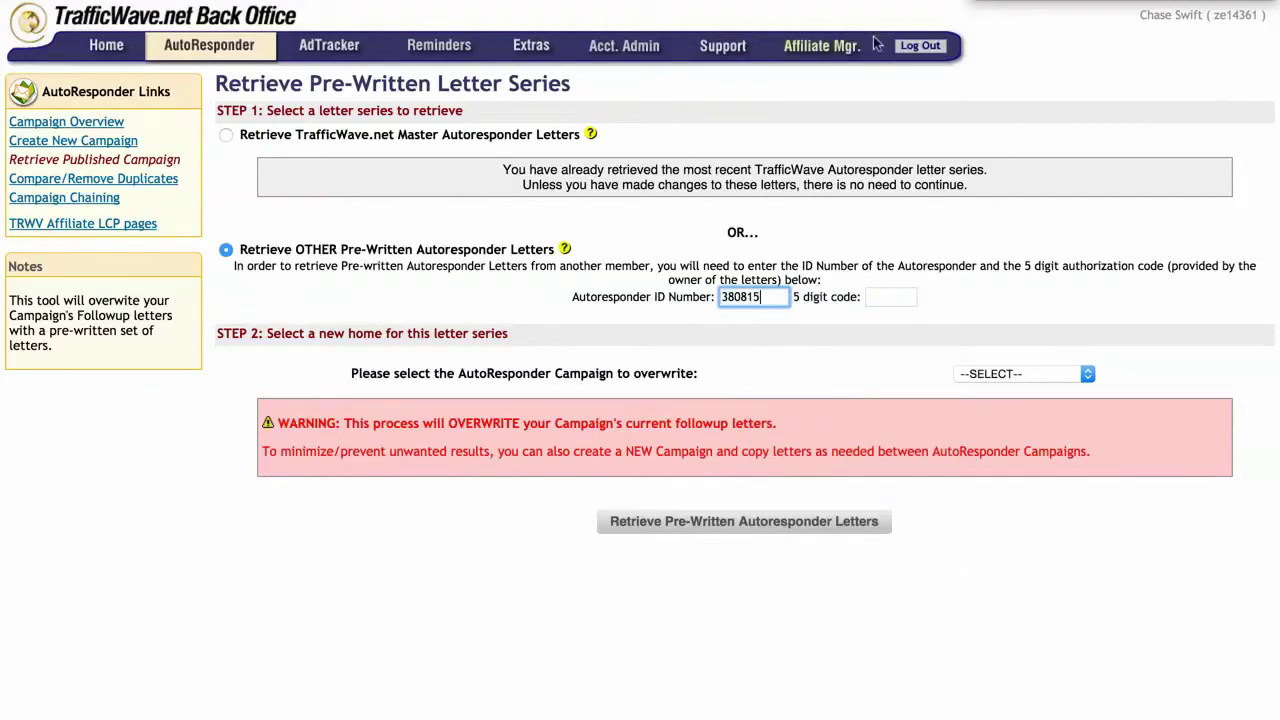
{"action": "key", "text": "super+Tab"}
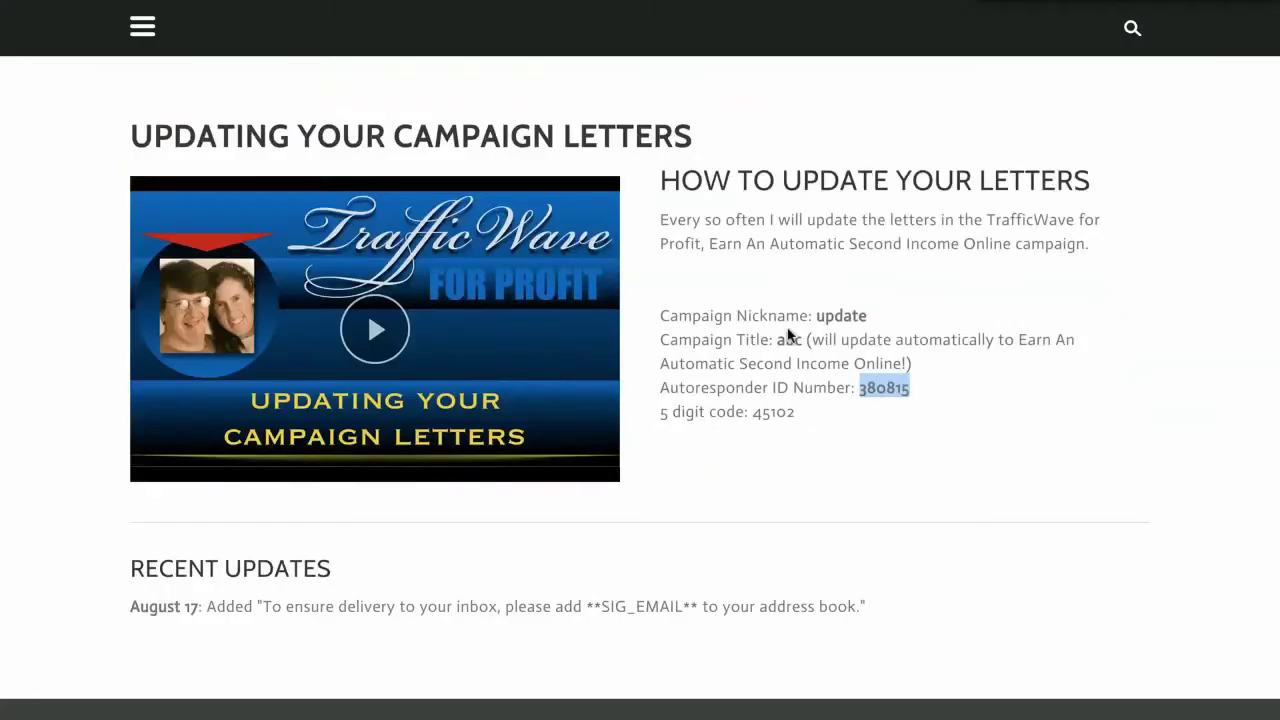
Step: Copy the 5-digit authorization code and go back to the Retrieve Pre-Written Letter Series form
{"action": "double_click", "coordinate": [772, 411]}
{"action": "left_click", "coordinate": [786, 417]}
{"action": "left_click", "coordinate": [791, 417]}
{"action": "double_click", "coordinate": [771, 413]}
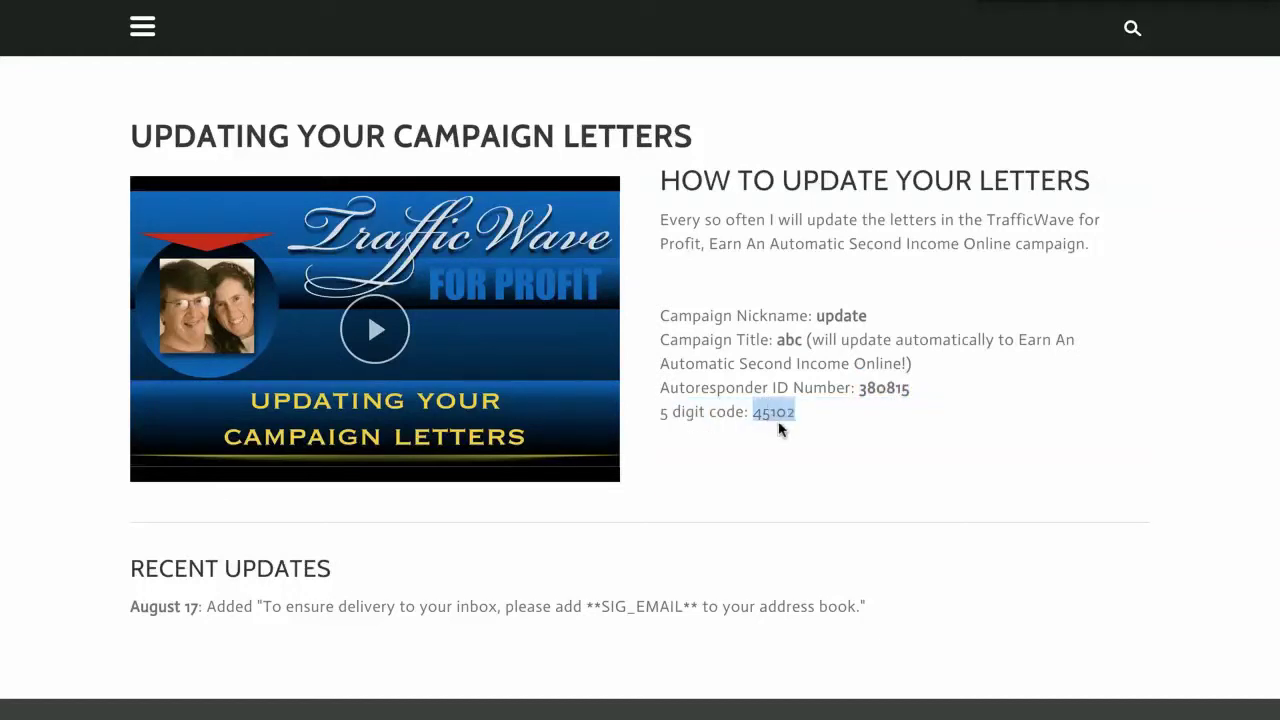
{"action": "right_click", "coordinate": [777, 414]}
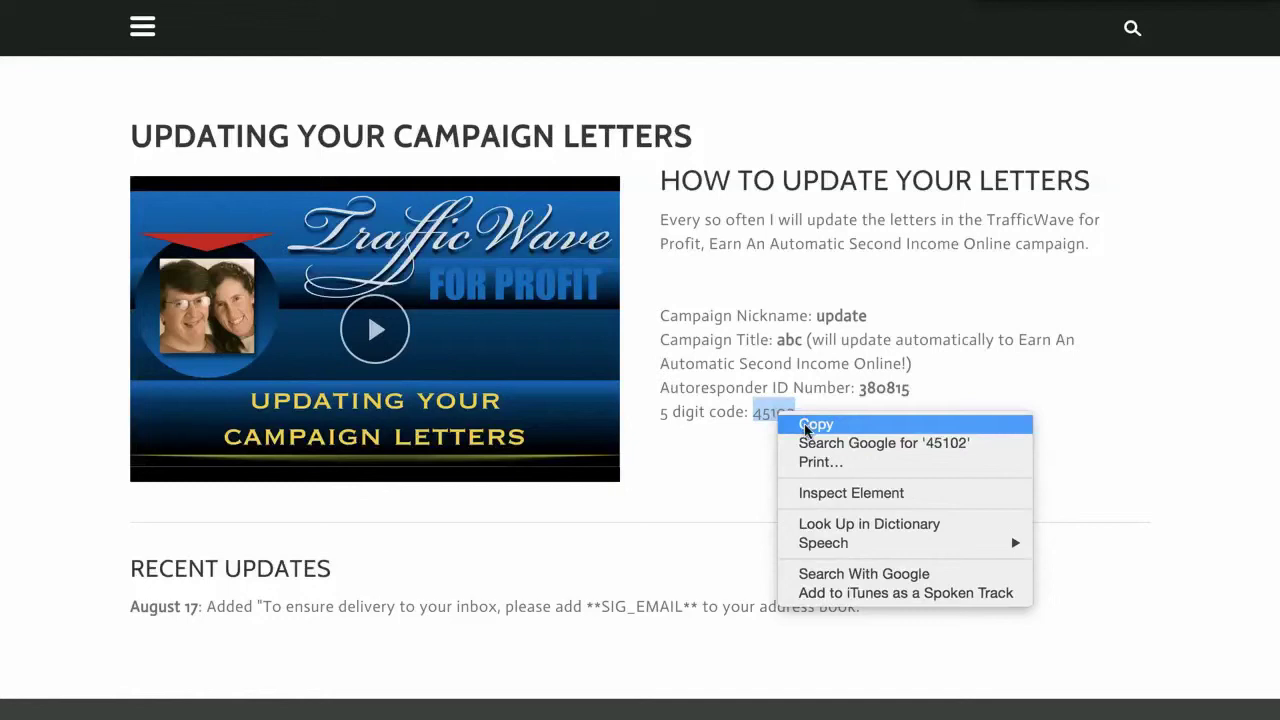
{"action": "left_click", "coordinate": [806, 424]}
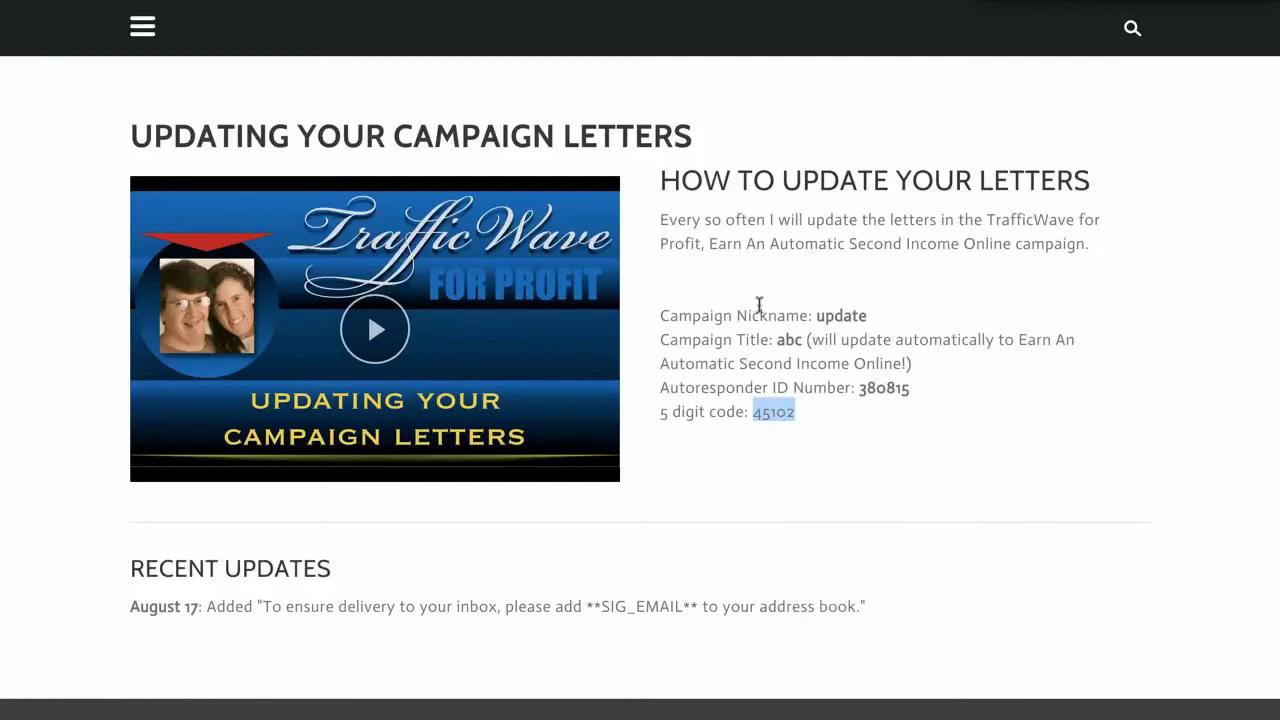
{"action": "key", "text": "alt+Tab"}
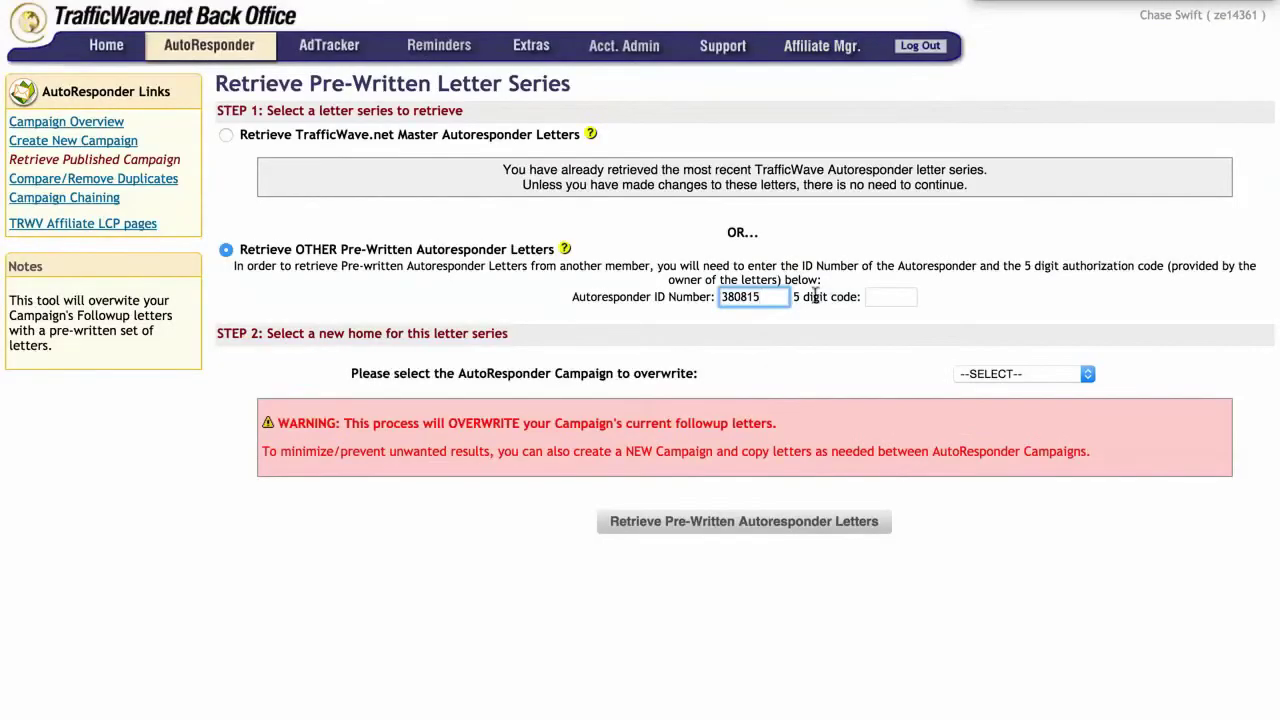
Step: Paste the copied 5-digit code into the code field of the retrieve form
{"action": "left_click", "coordinate": [878, 296]}
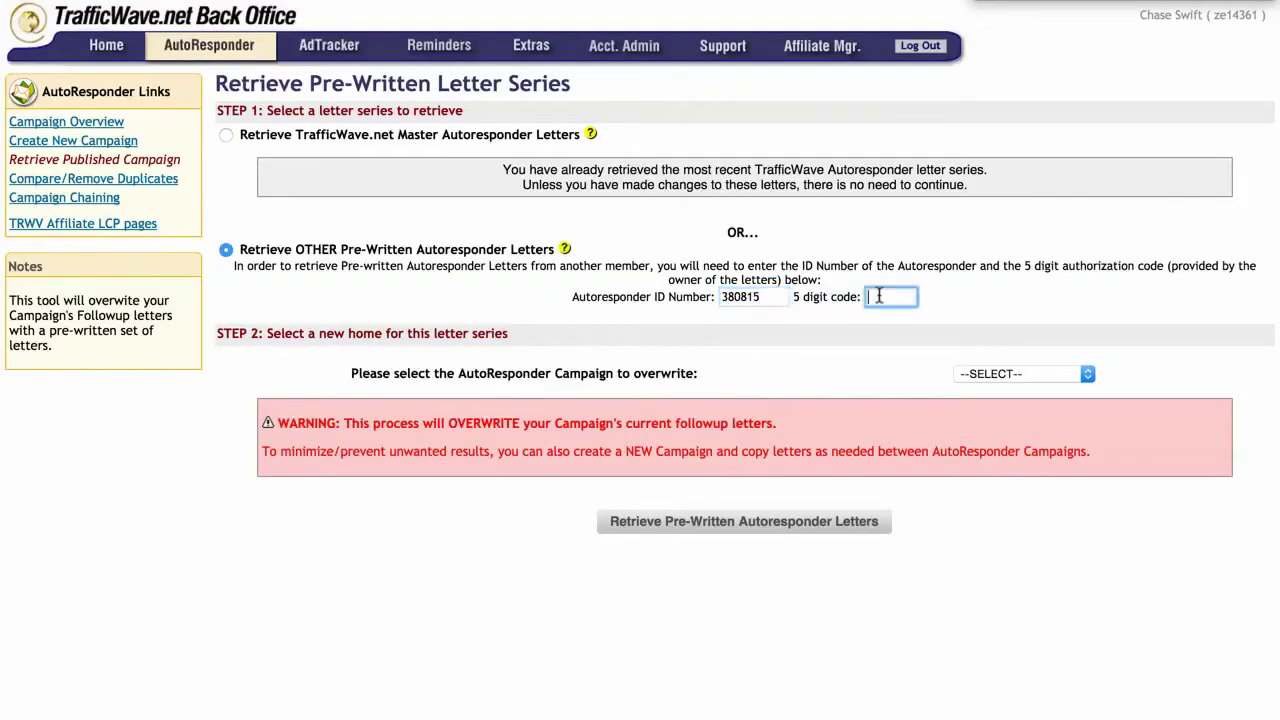
{"action": "right_click", "coordinate": [878, 296]}
{"action": "left_click", "coordinate": [904, 392]}
Step: Choose 'update' as the campaign to overwrite
{"action": "left_click", "coordinate": [998, 374]}
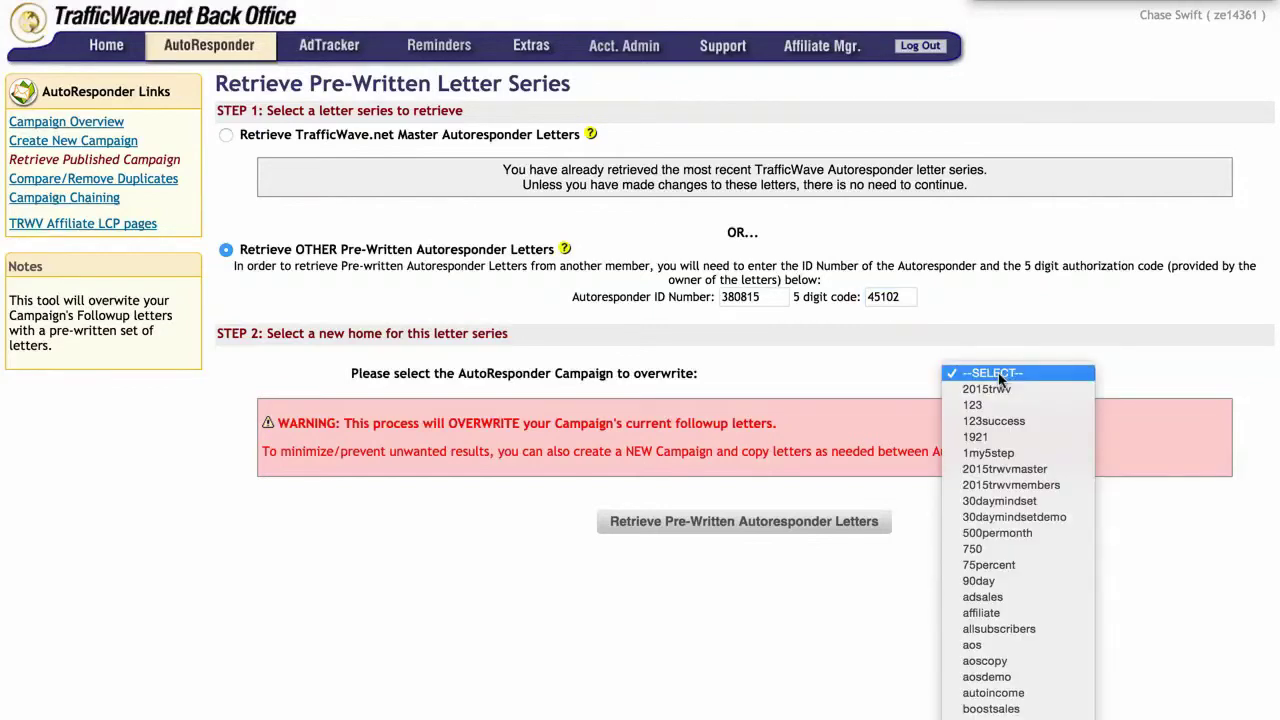
{"action": "scroll", "coordinate": [998, 470], "scroll_direction": "down", "scroll_amount": 15}
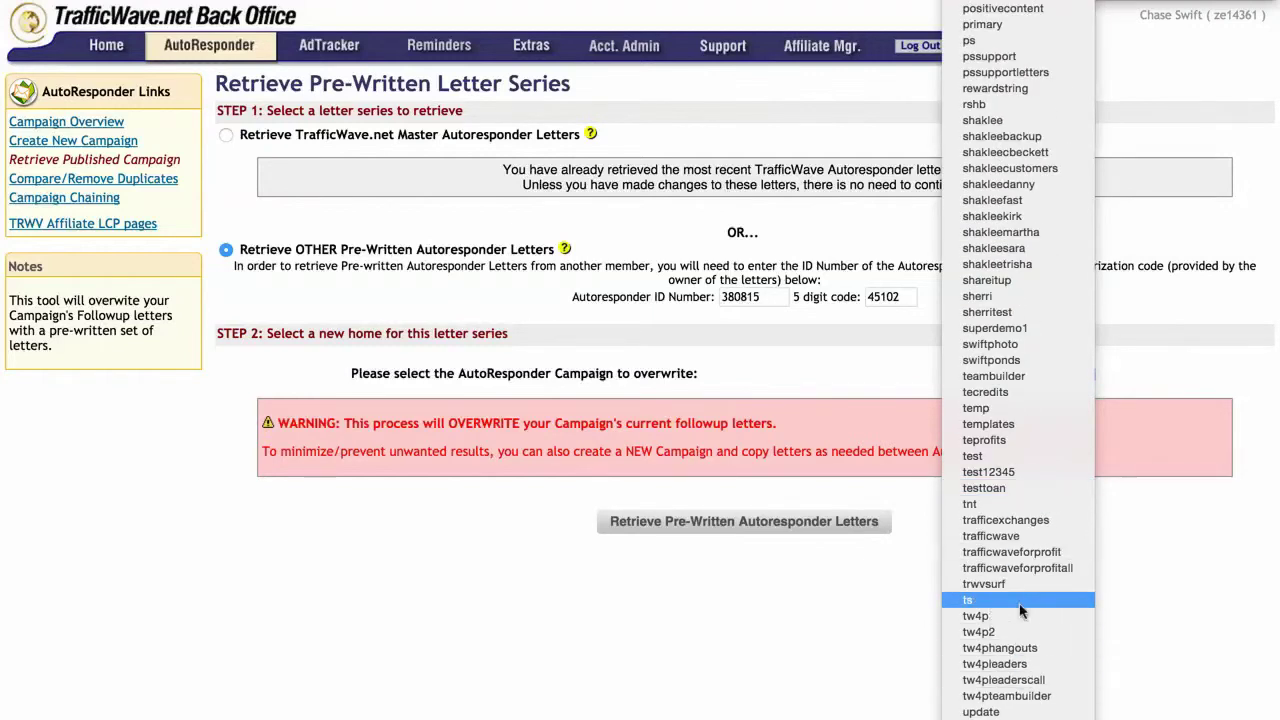
{"action": "left_click", "coordinate": [1005, 712]}
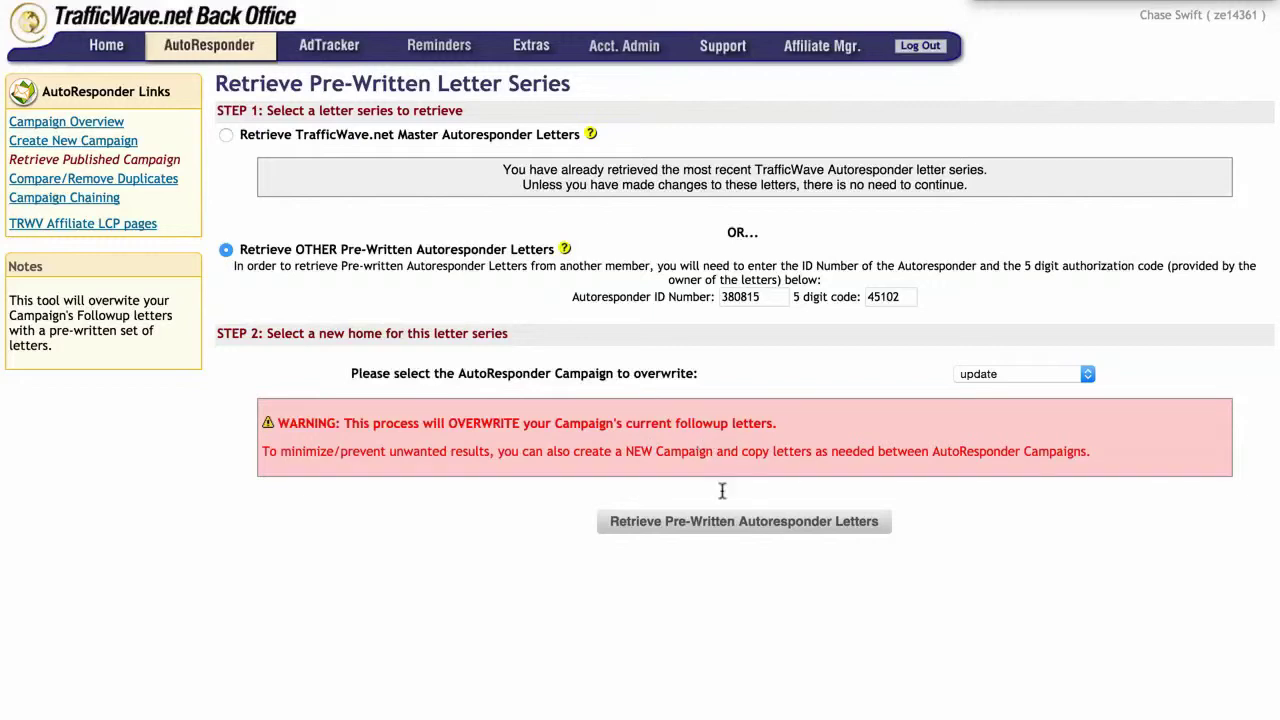
Step: Retrieve the 11 letters into the update campaign, confirm the overwrite, and open its profile
{"action": "left_click", "coordinate": [705, 522]}
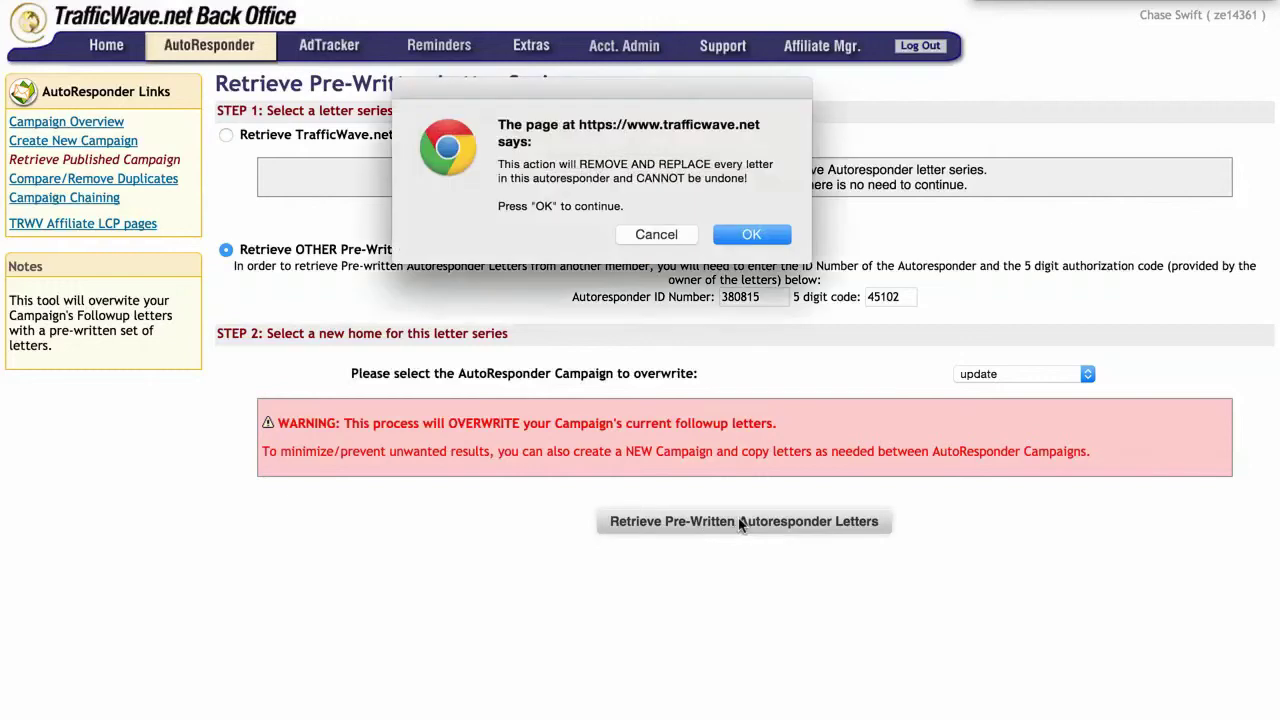
{"action": "left_click", "coordinate": [748, 236]}
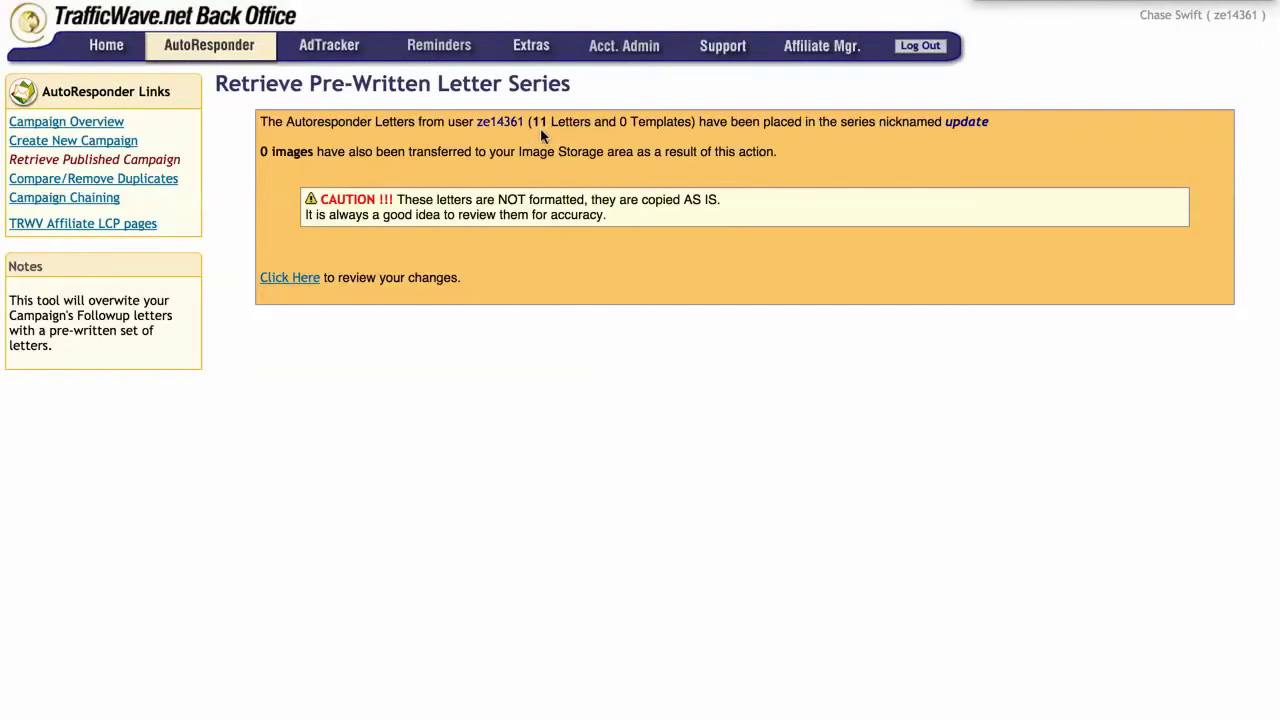
{"action": "left_click", "coordinate": [303, 279]}
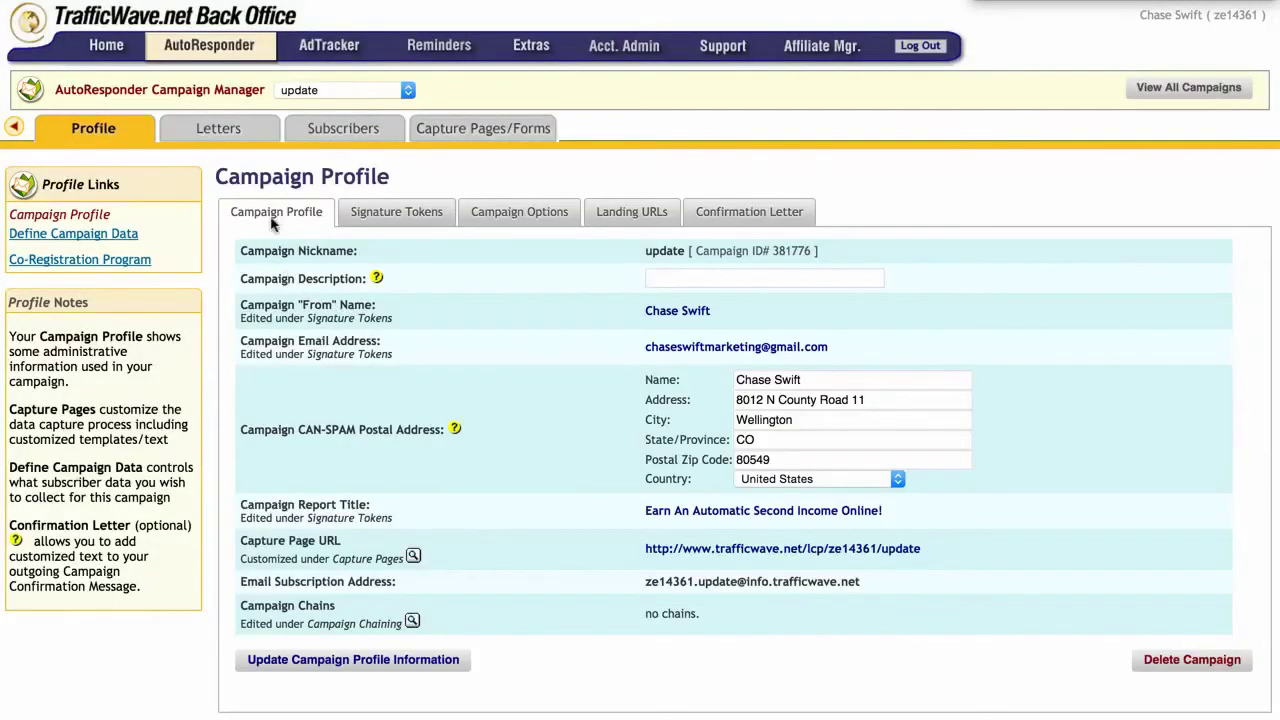
Step: Open Review/Edit Letters to list update's six follow-up letters and five held letters
{"action": "mouse_move", "coordinate": [228, 143]}
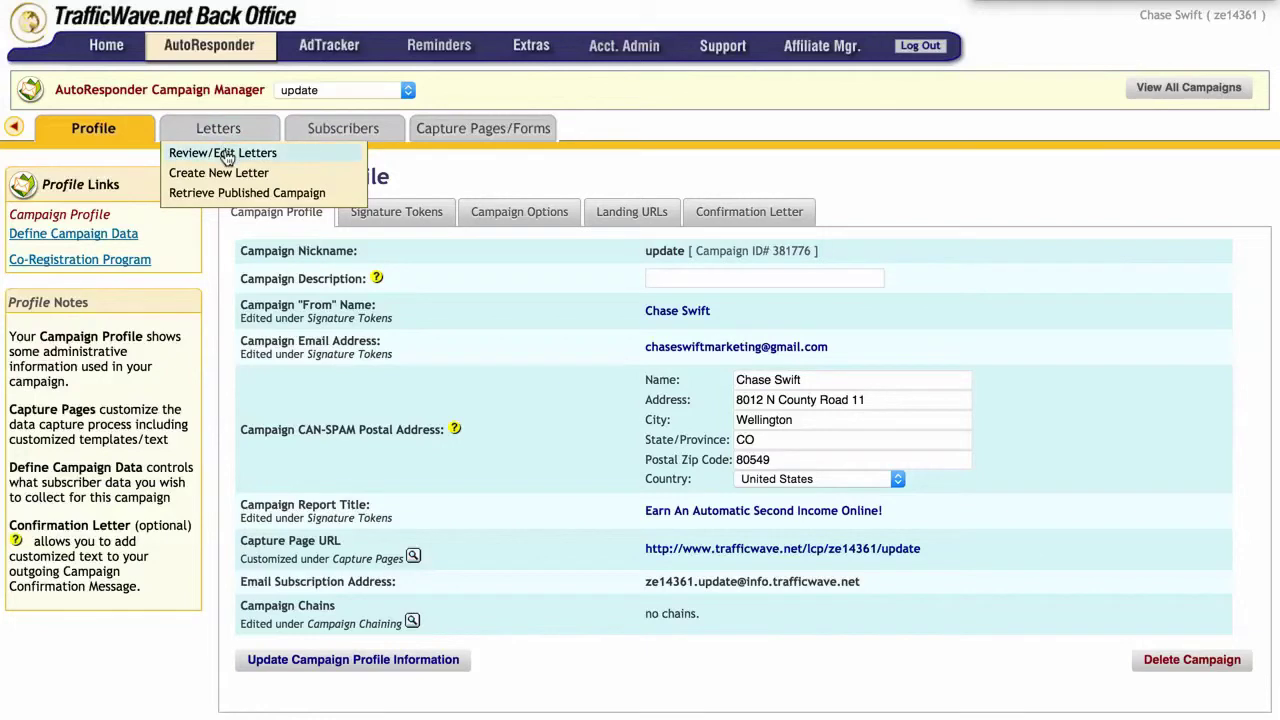
{"action": "left_click", "coordinate": [228, 156]}
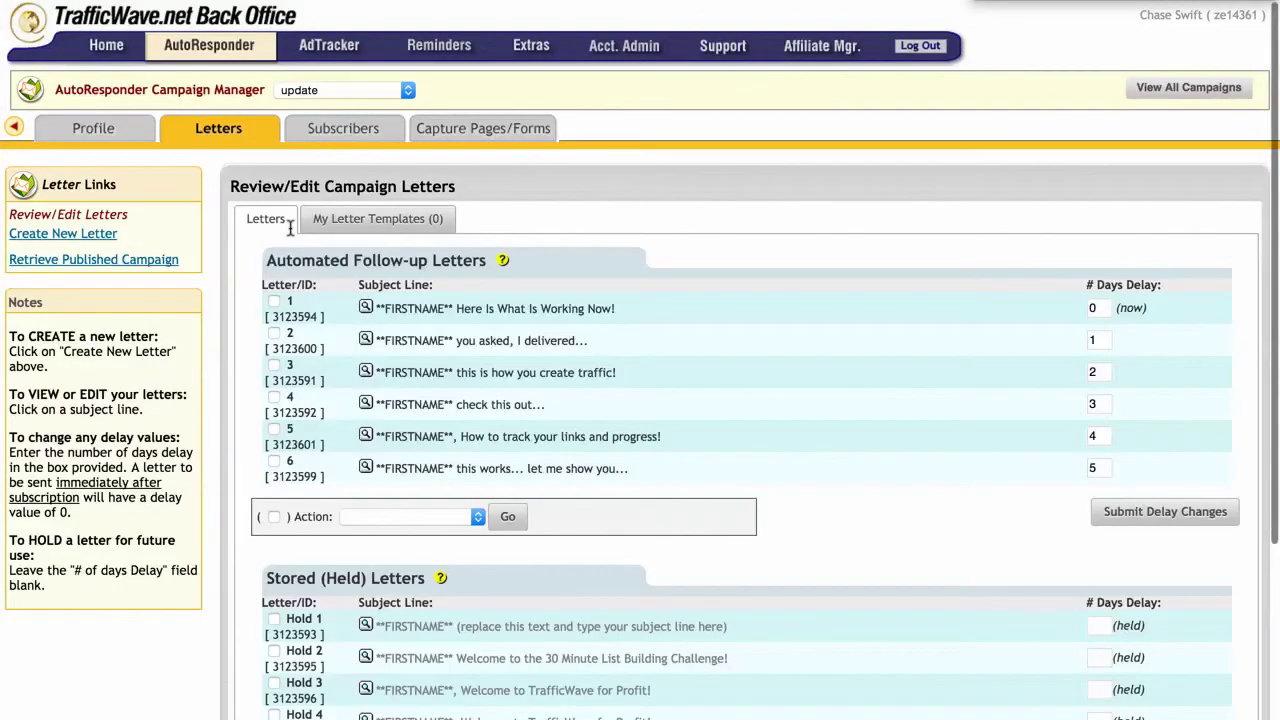
{"action": "scroll", "coordinate": [378, 277], "scroll_direction": "down", "scroll_amount": 2}
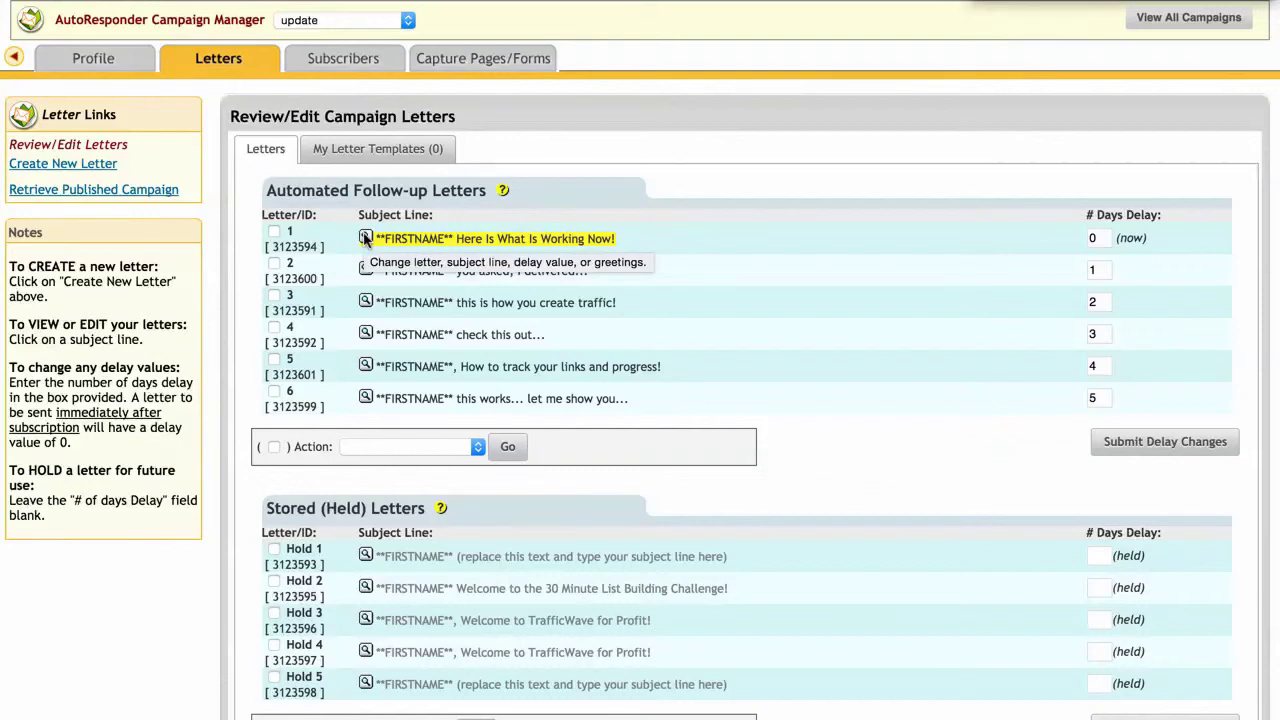
{"action": "left_click", "coordinate": [365, 238]}
{"action": "left_click", "coordinate": [416, 192]}
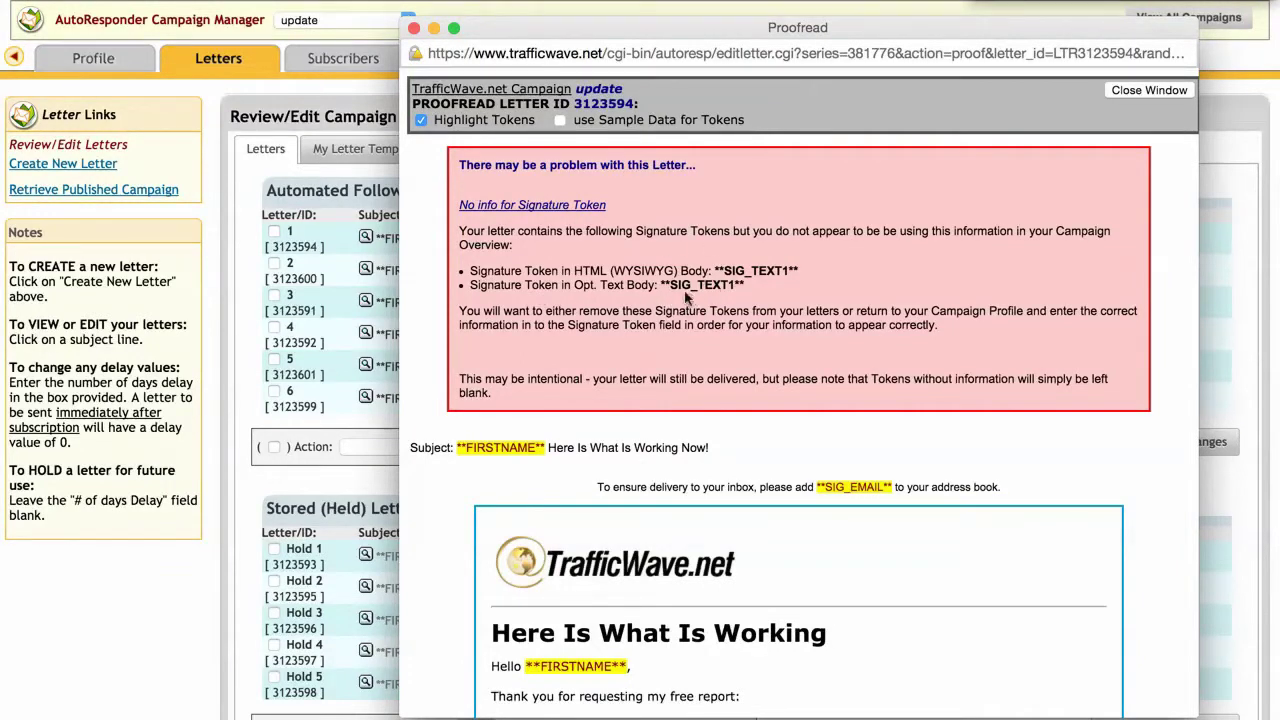
{"action": "left_click", "coordinate": [414, 28]}
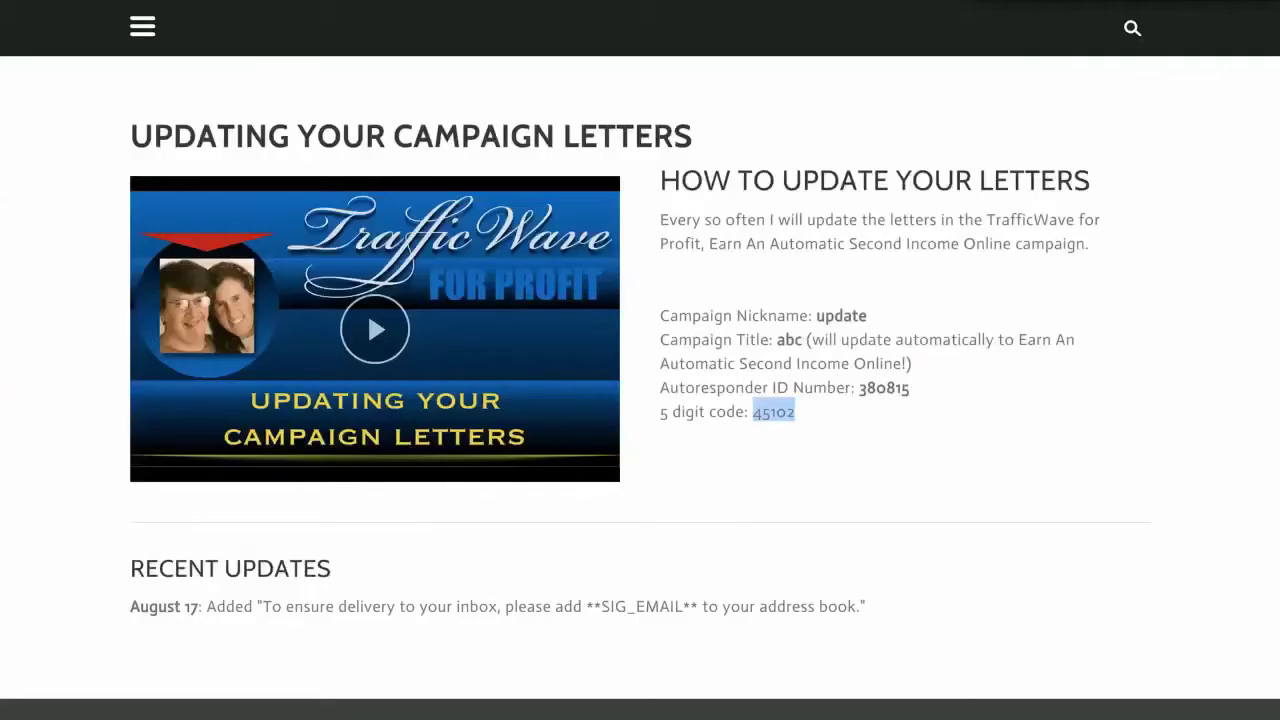
Step: Select the August 17 update note about the delivery line
{"action": "left_click_drag", "start_coordinate": [264, 606], "coordinate": [847, 606]}
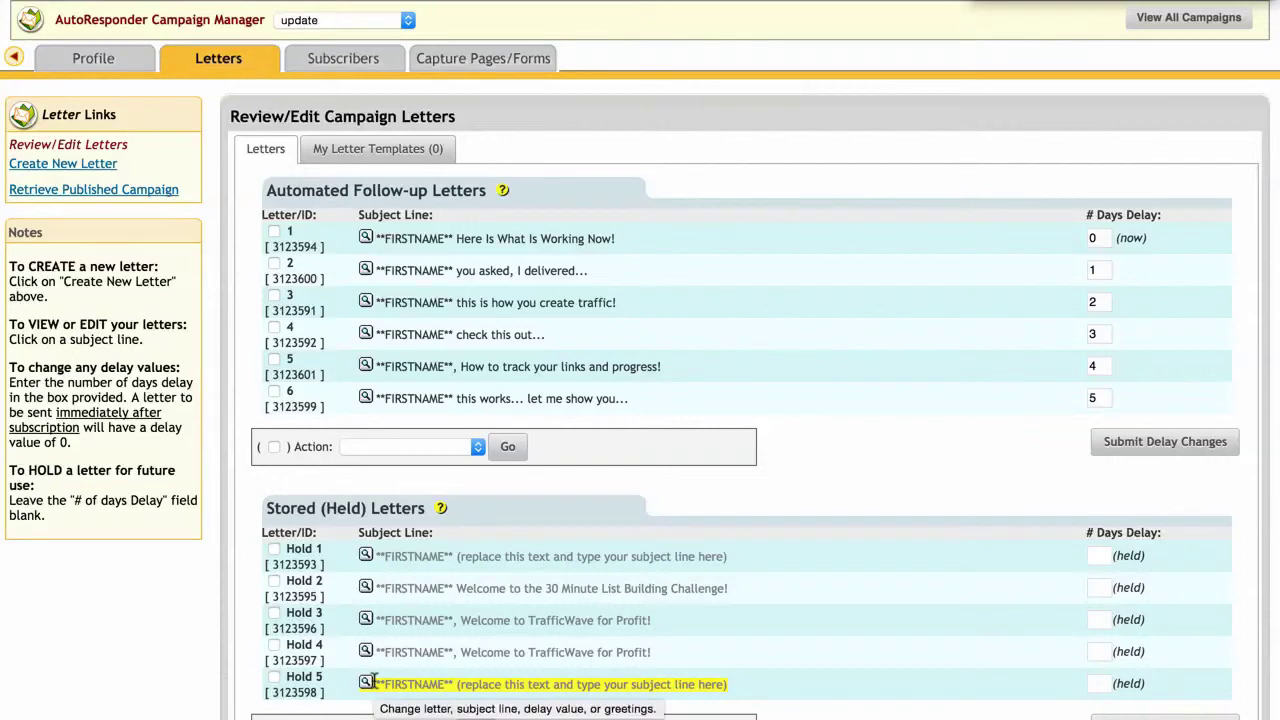
Step: Open follow-up letter 1, 'Here Is What Is Working Now!', via its magnifier's Edit option
{"action": "mouse_move", "coordinate": [441, 510]}
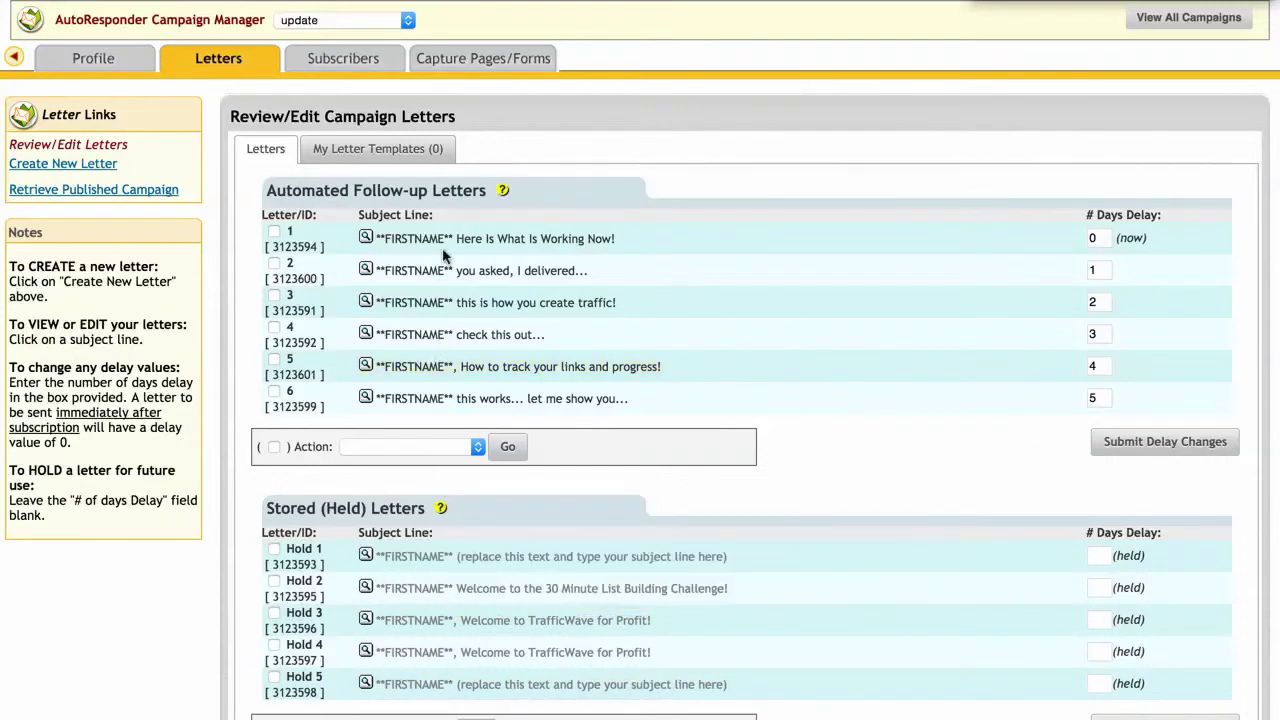
{"action": "left_click", "coordinate": [366, 239]}
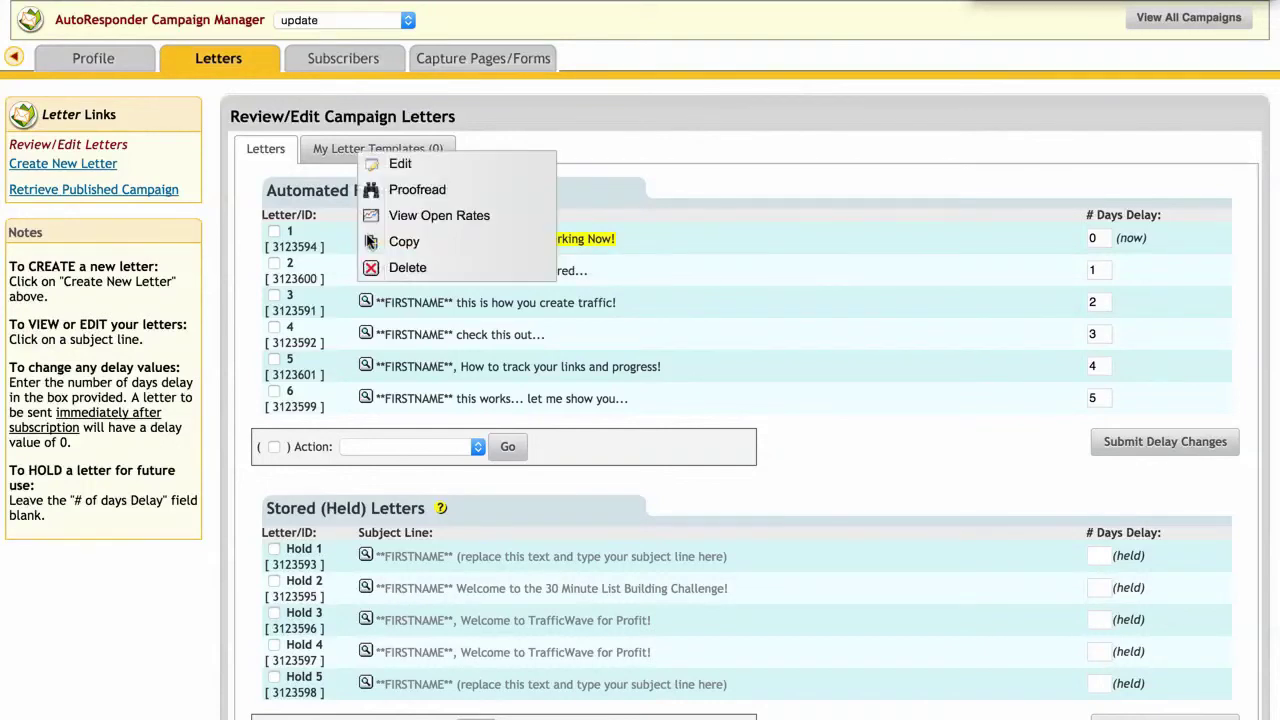
{"action": "left_click", "coordinate": [410, 165]}
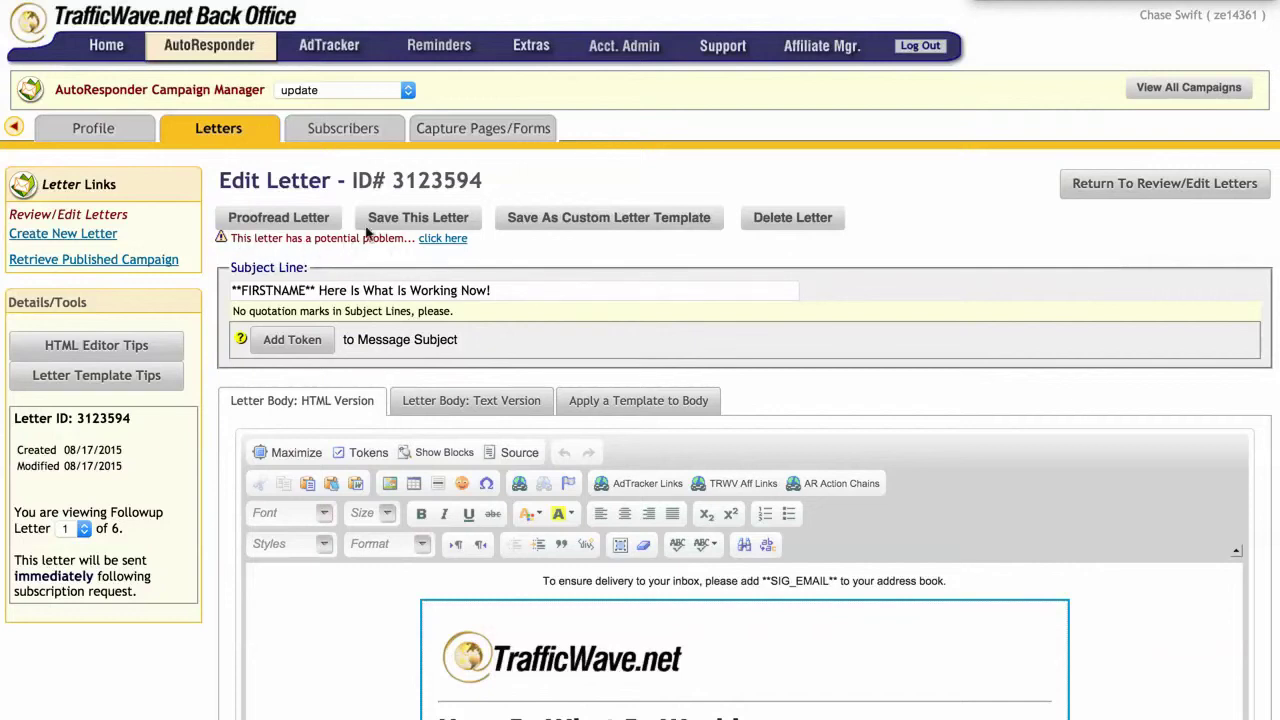
Step: Switch letter 1's body to HTML source, select all of it and copy it
{"action": "left_click", "coordinate": [313, 91]}
{"action": "left_click", "coordinate": [313, 90]}
{"action": "scroll", "coordinate": [493, 430], "scroll_direction": "down", "scroll_amount": 3}
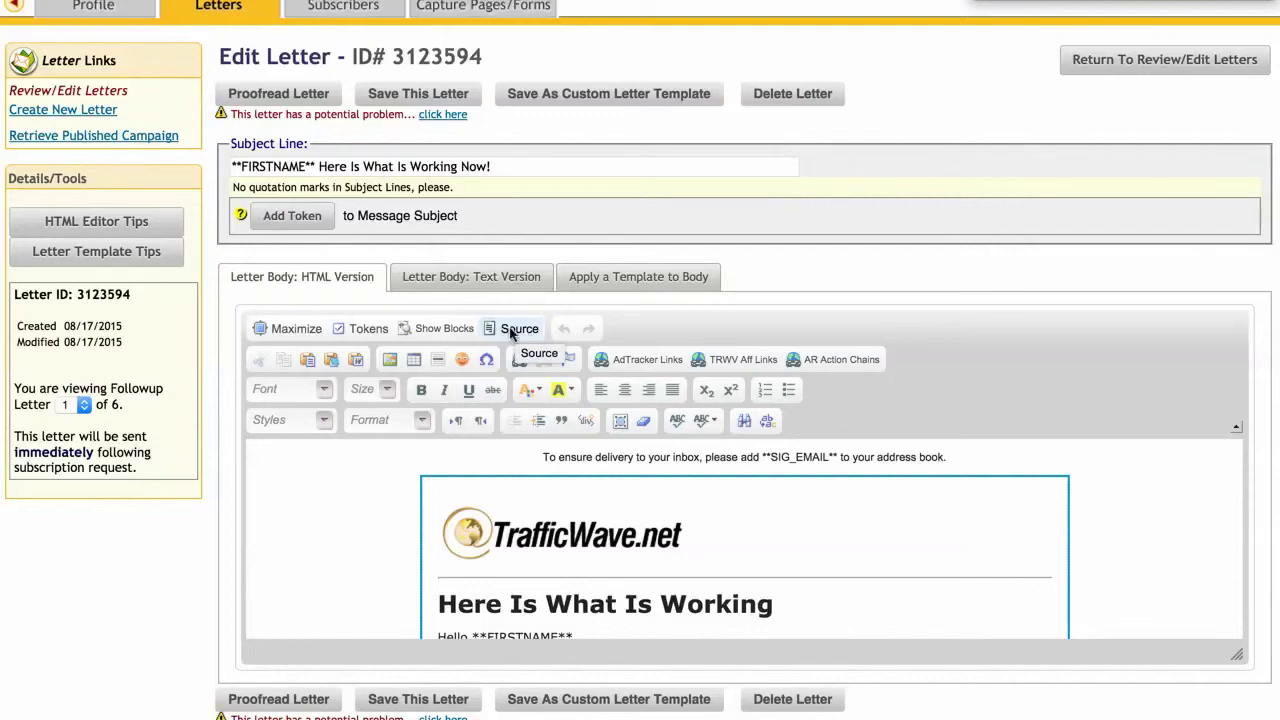
{"action": "left_click", "coordinate": [512, 330]}
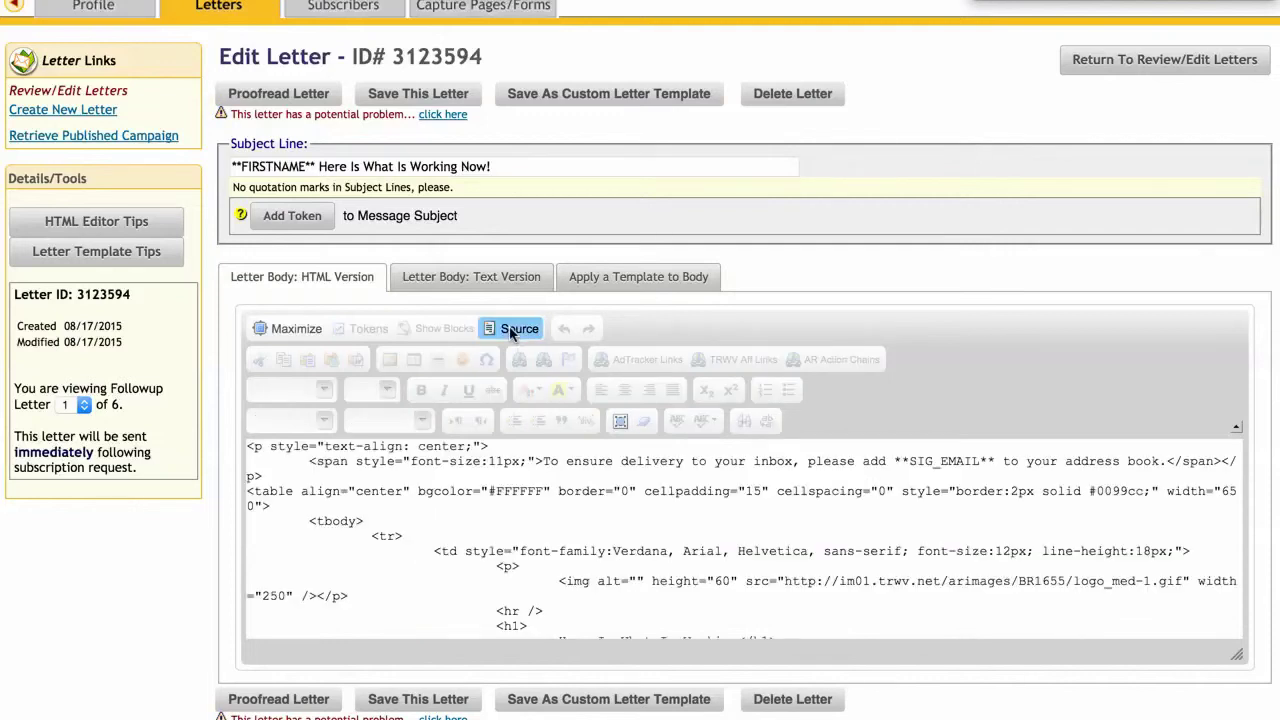
{"action": "left_click", "coordinate": [471, 462]}
{"action": "right_click", "coordinate": [471, 462]}
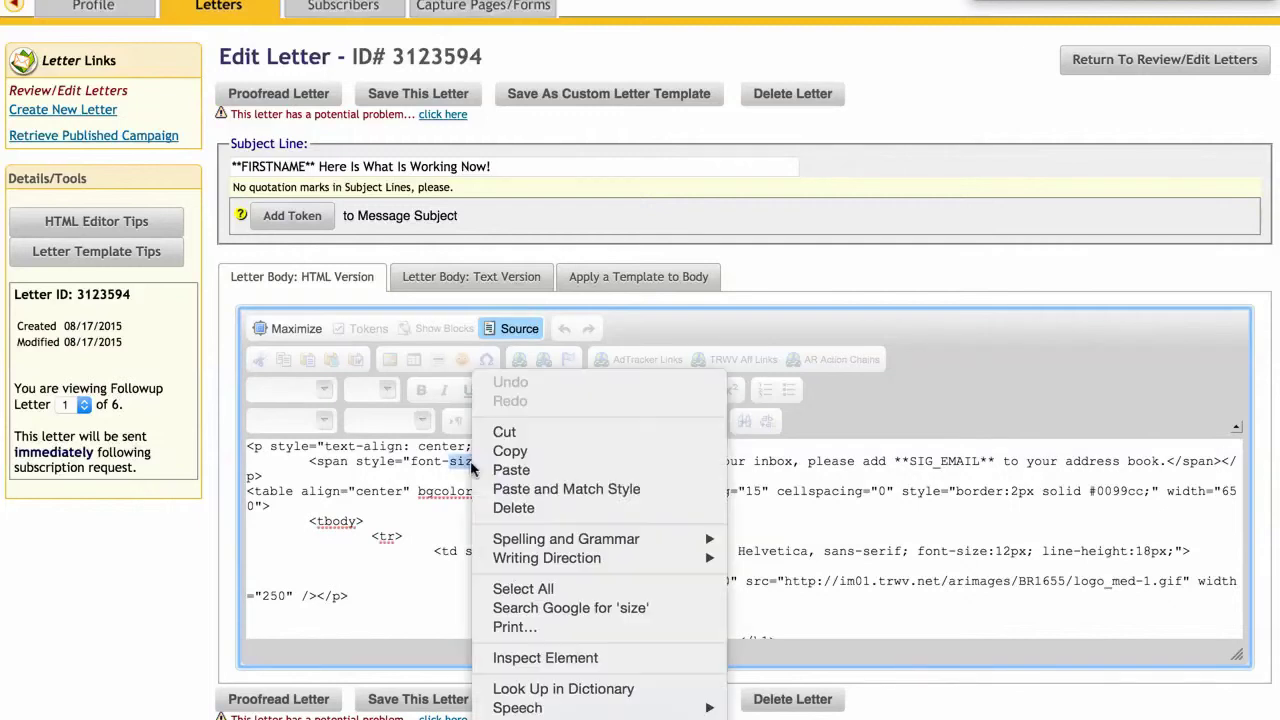
{"action": "left_click", "coordinate": [578, 593]}
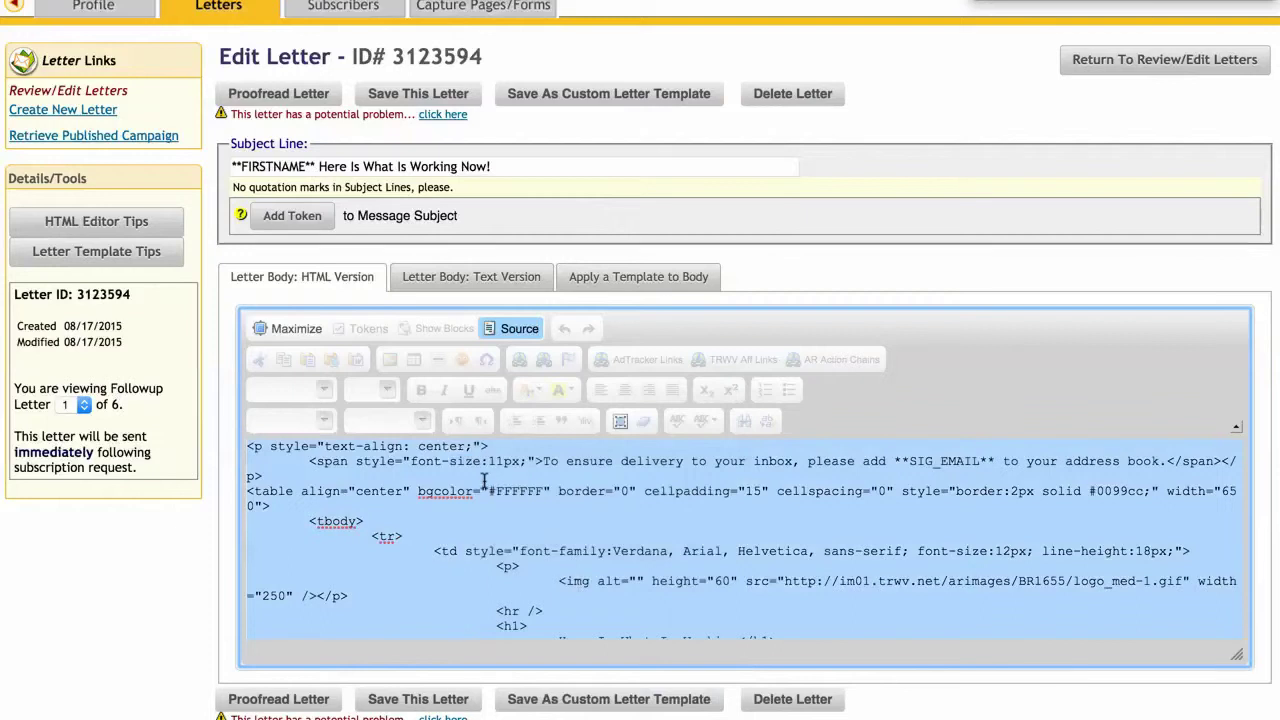
{"action": "right_click", "coordinate": [464, 472]}
{"action": "left_click", "coordinate": [489, 482]}
Step: Check the follow-up position choices, keeping the letter as follow-up number 1
{"action": "left_click", "coordinate": [76, 405]}
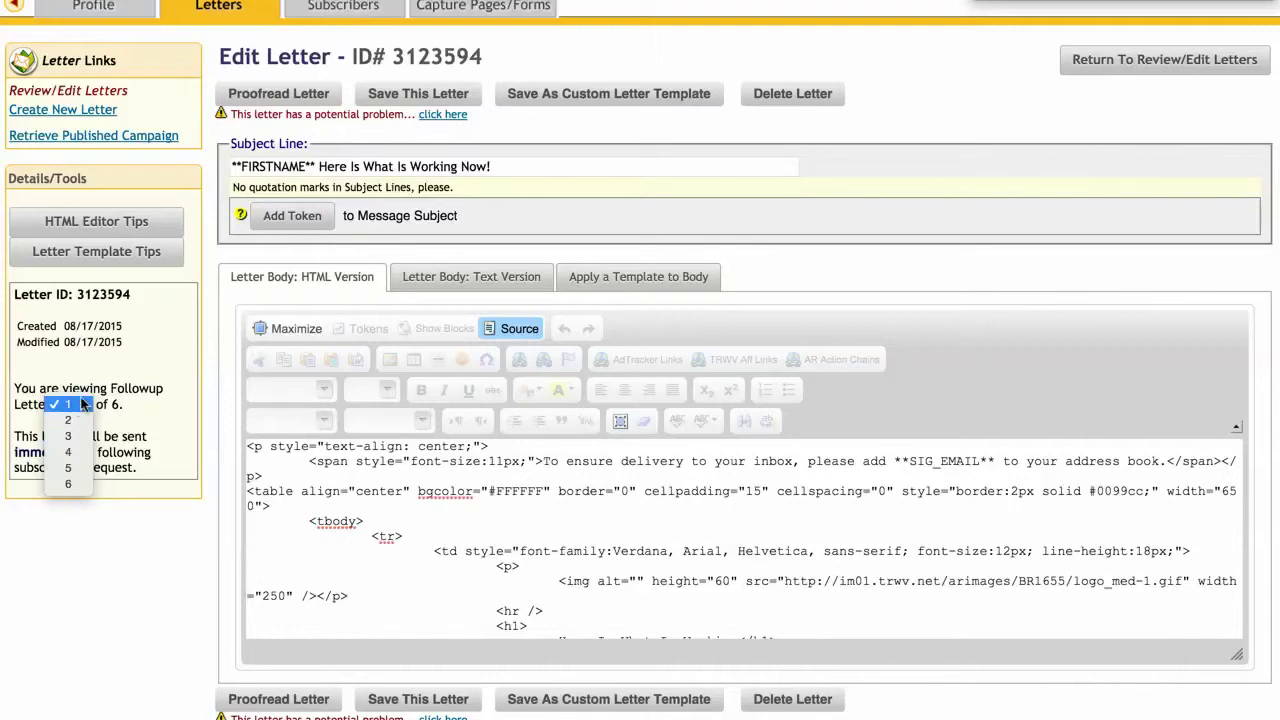
{"action": "left_click", "coordinate": [75, 405]}
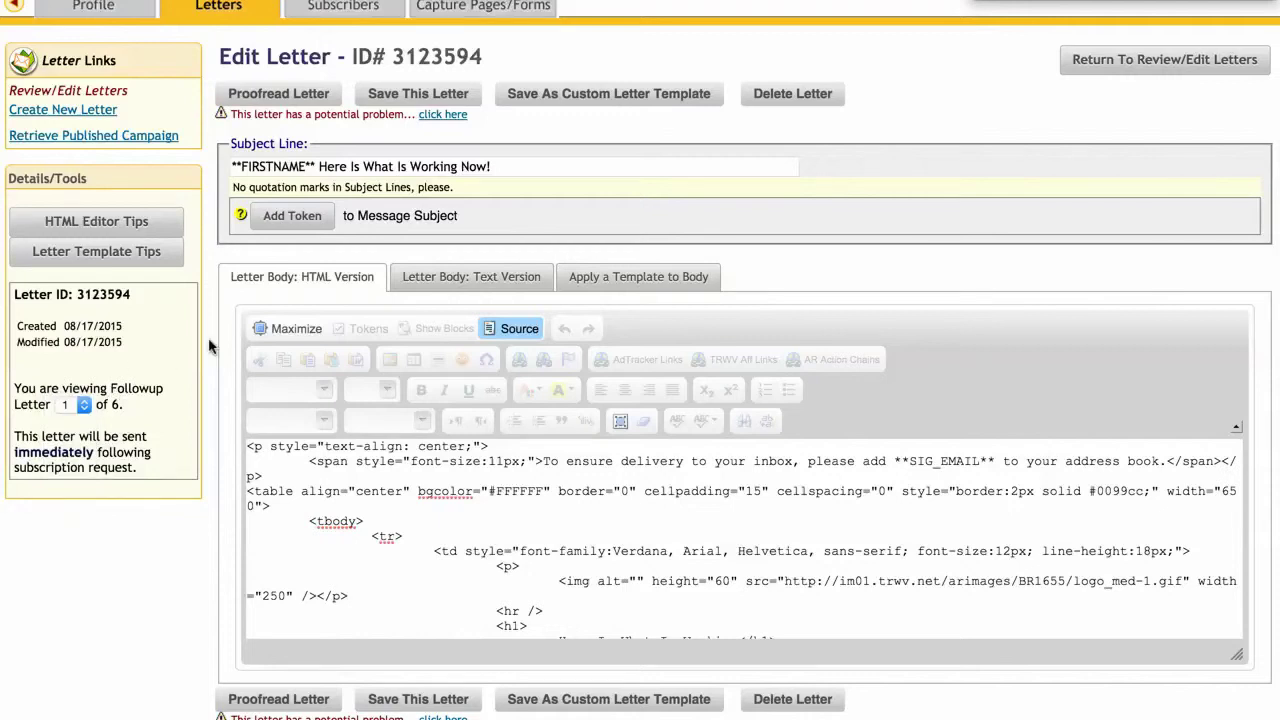
{"action": "scroll", "coordinate": [210, 346], "scroll_direction": "up", "scroll_amount": 3}
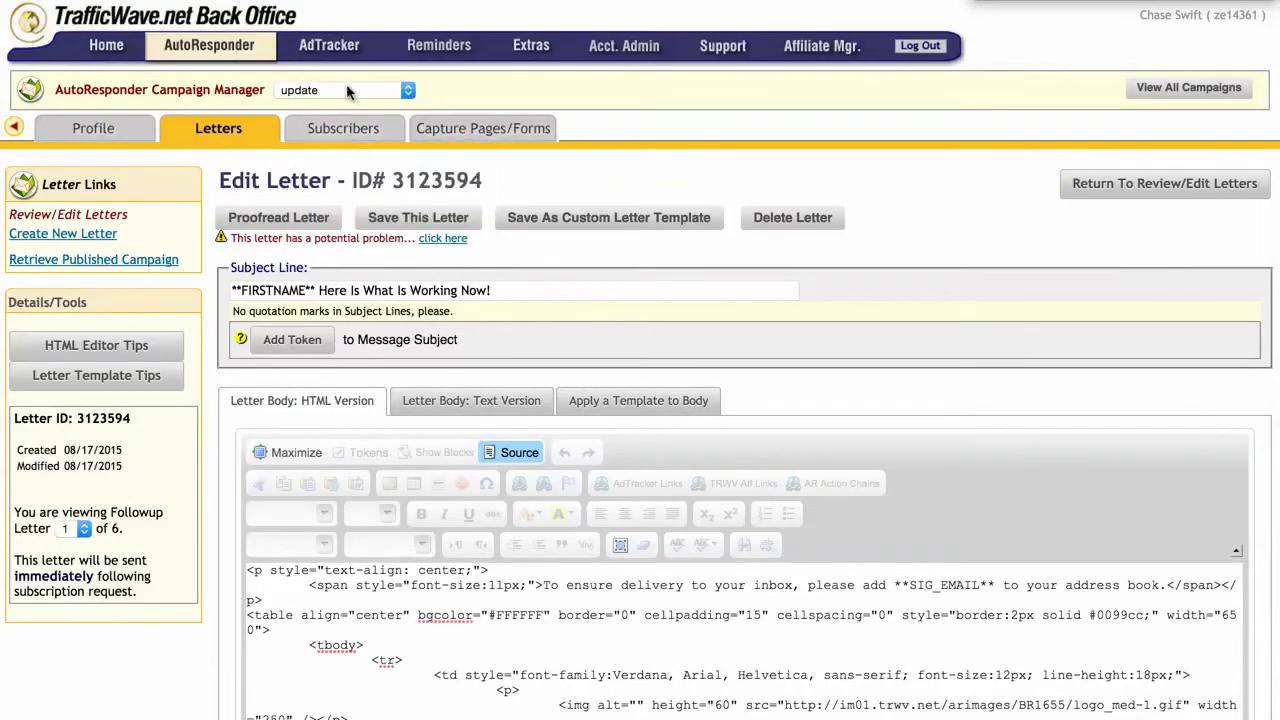
Step: Switch the AutoResponder Campaign Manager dropdown to the 2015trwv campaign
{"action": "left_click", "coordinate": [348, 91]}
{"action": "scroll", "coordinate": [348, 91], "scroll_direction": "up", "scroll_amount": 15}
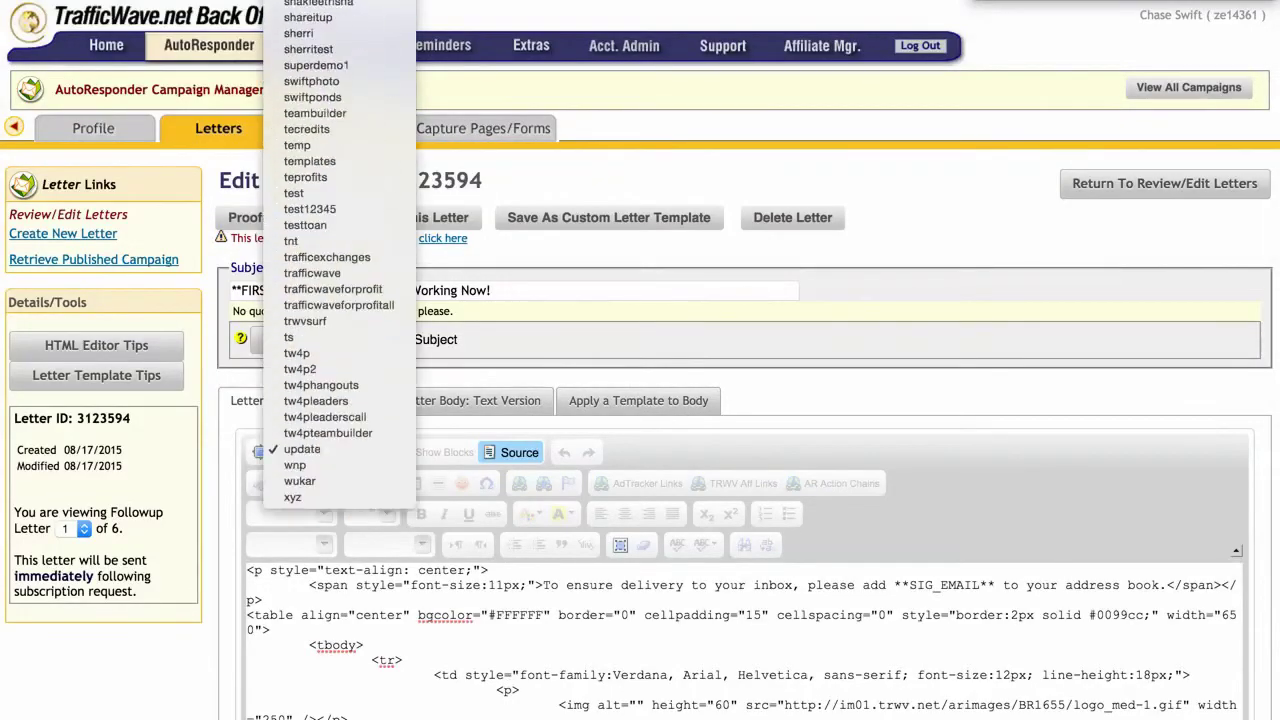
{"action": "scroll", "coordinate": [348, 91], "scroll_direction": "up", "scroll_amount": 5}
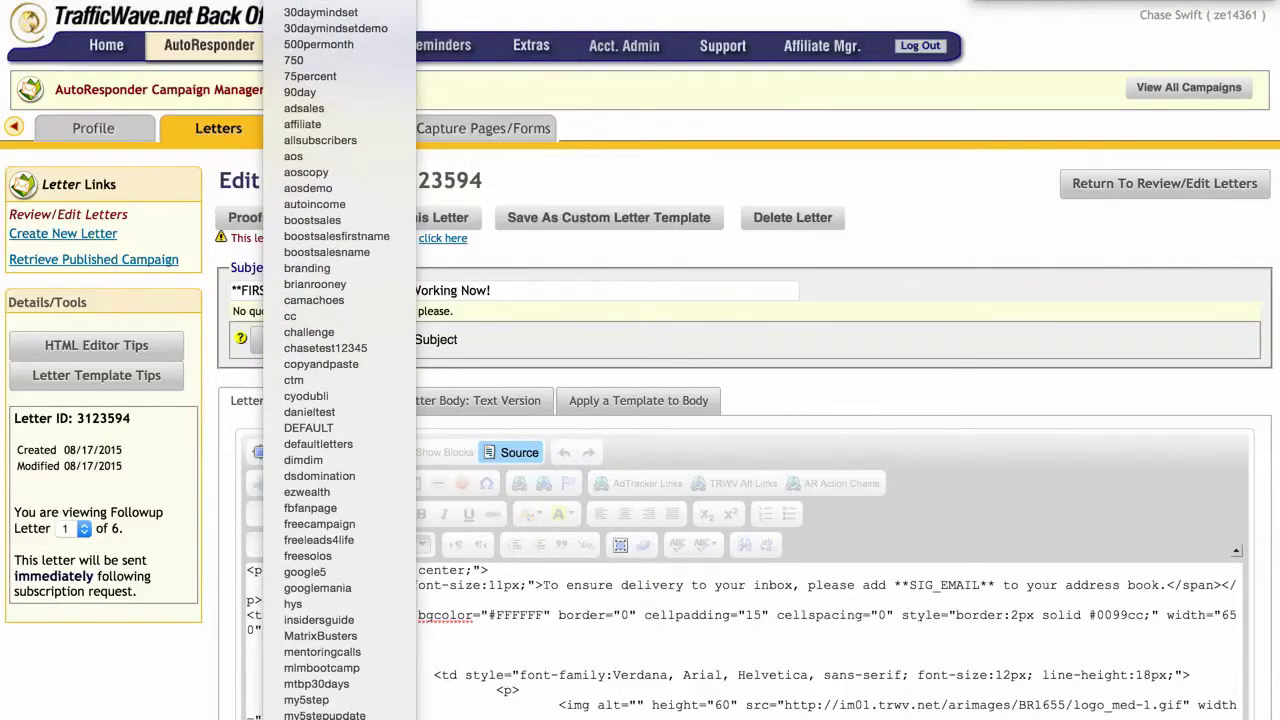
{"action": "left_click", "coordinate": [320, 90]}
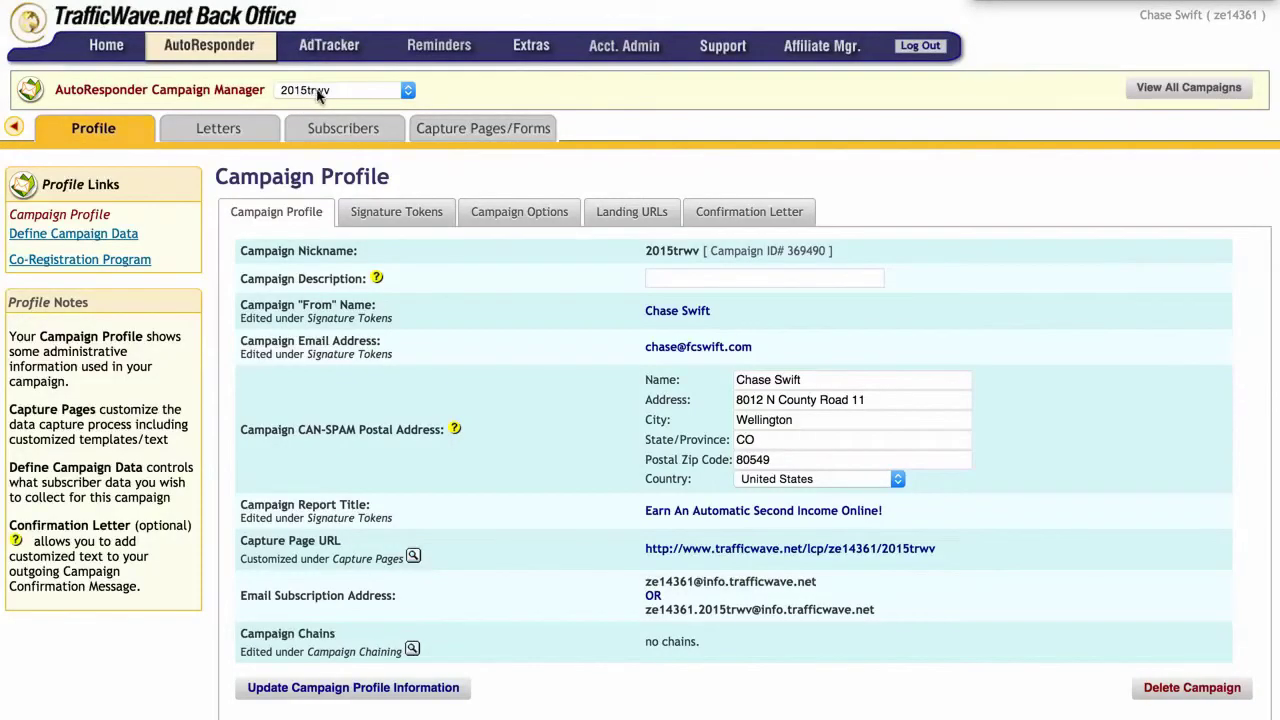
Step: From 2015trwv's Review/Edit Letters list, open follow-up letter 1 with the magnifier's Edit option
{"action": "mouse_move", "coordinate": [228, 139]}
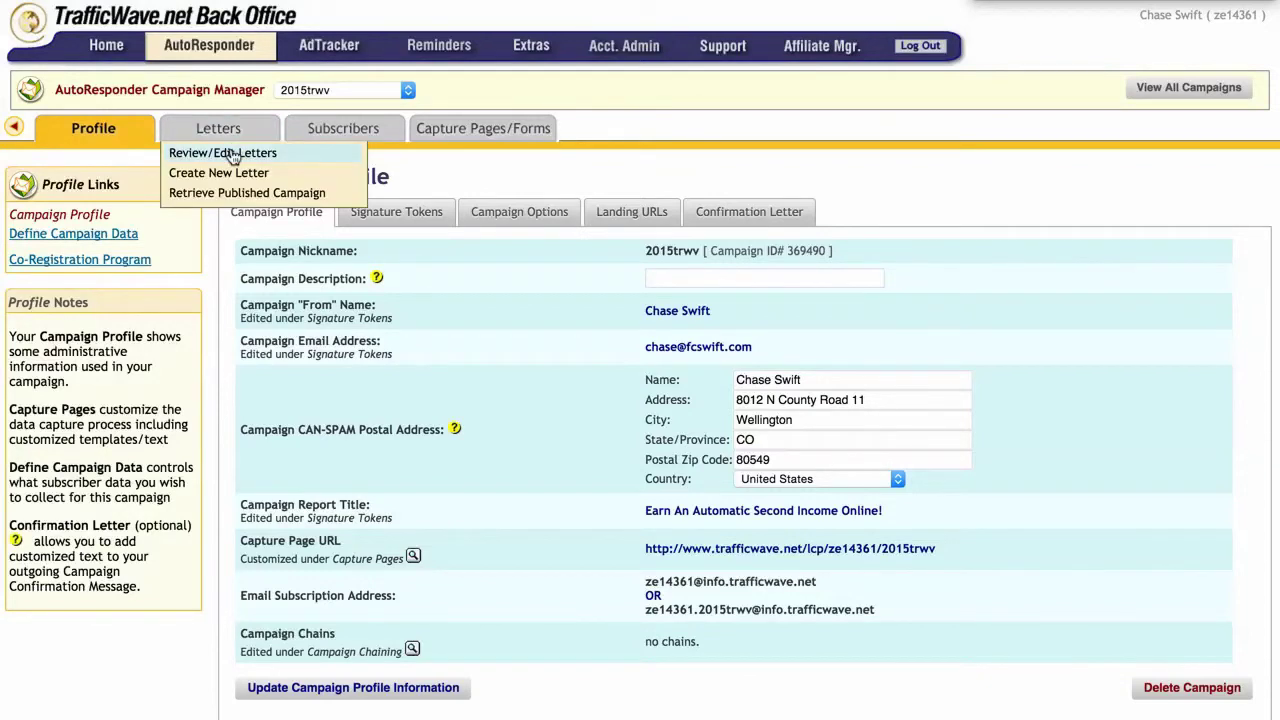
{"action": "left_click", "coordinate": [232, 155]}
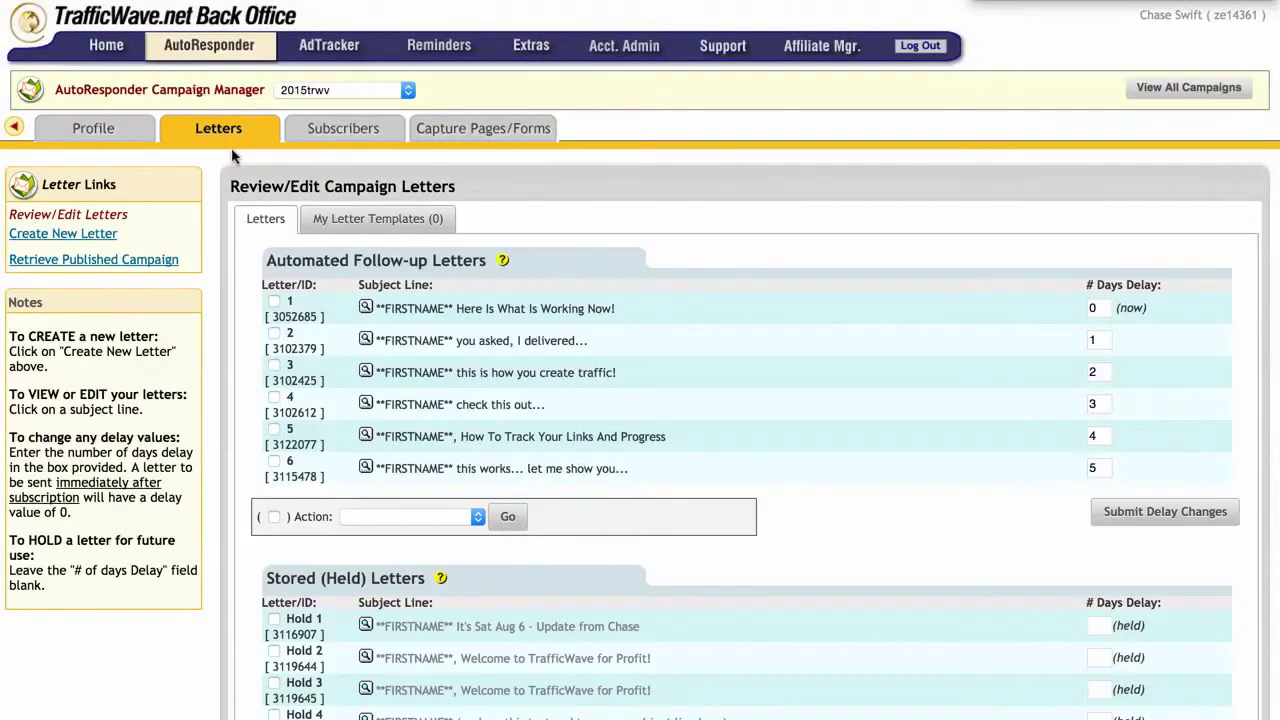
{"action": "left_click", "coordinate": [366, 309]}
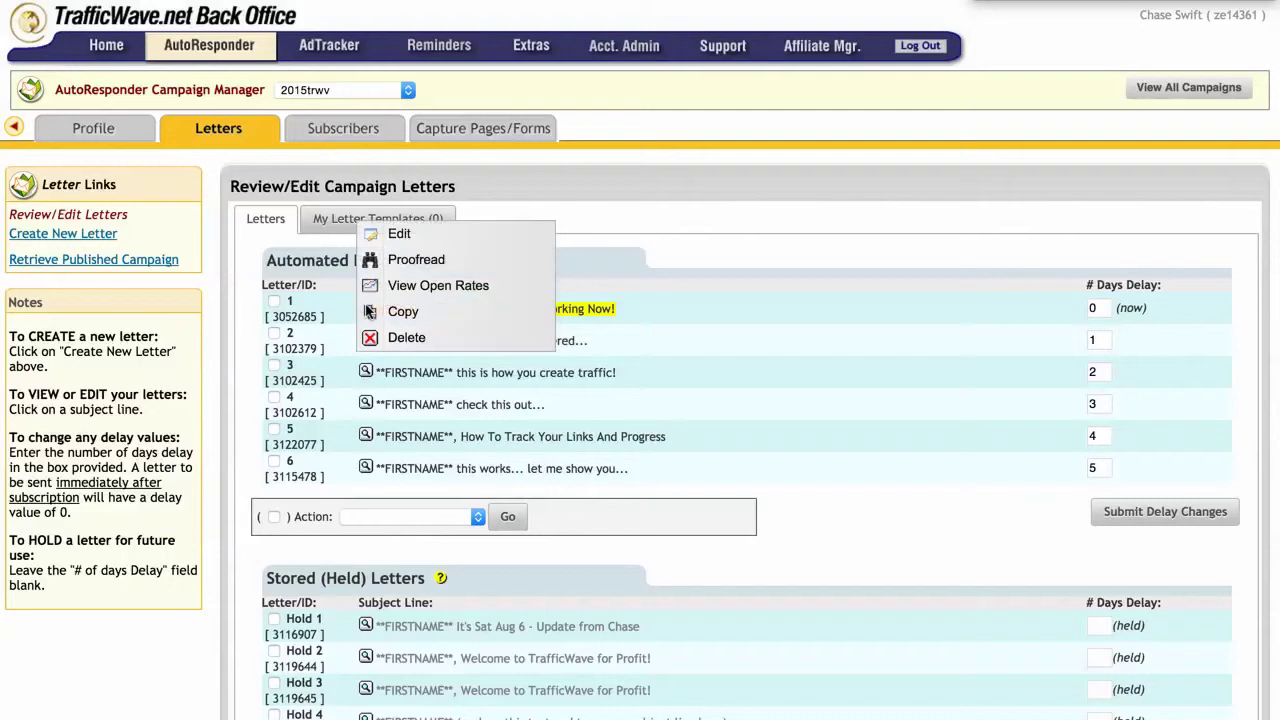
{"action": "left_click", "coordinate": [415, 234]}
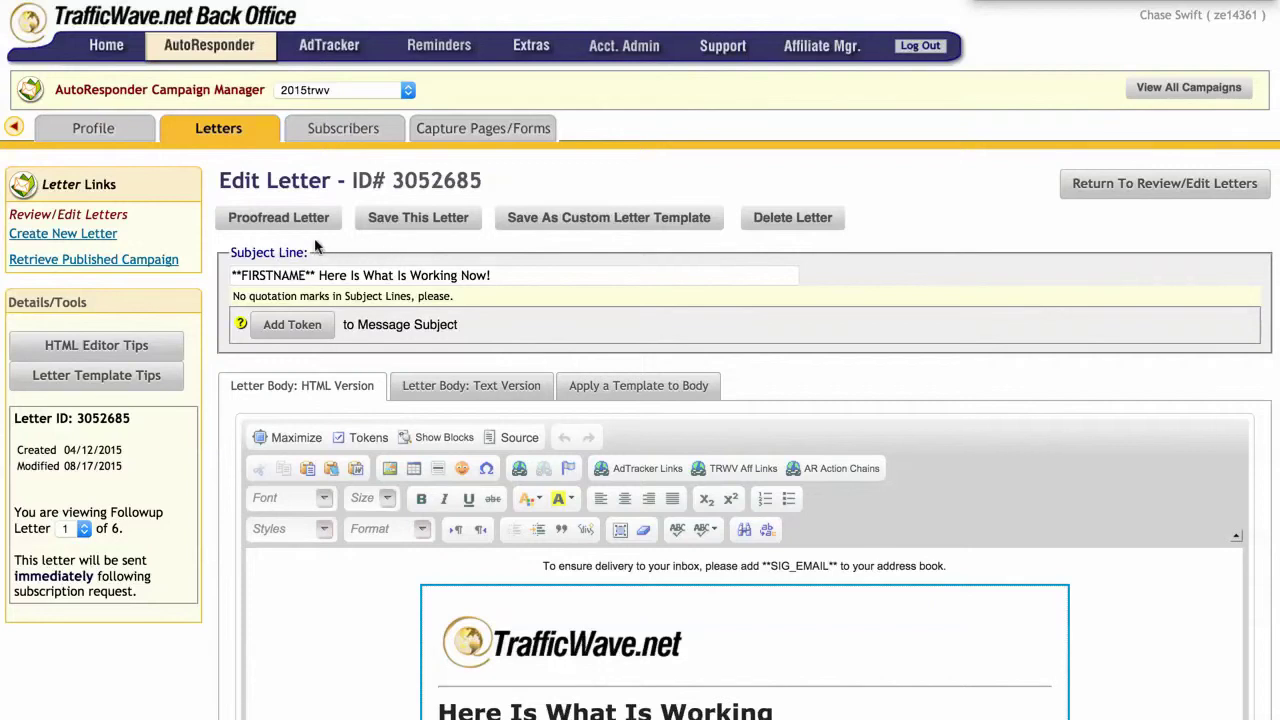
Step: Replace letter 1's old HTML source with the HTML copied from the update campaign
{"action": "scroll", "coordinate": [496, 620], "scroll_direction": "down", "scroll_amount": 3}
{"action": "scroll", "coordinate": [493, 610], "scroll_direction": "down", "scroll_amount": 3}
{"action": "scroll", "coordinate": [493, 610], "scroll_direction": "up", "scroll_amount": 5}
{"action": "left_click", "coordinate": [518, 437]}
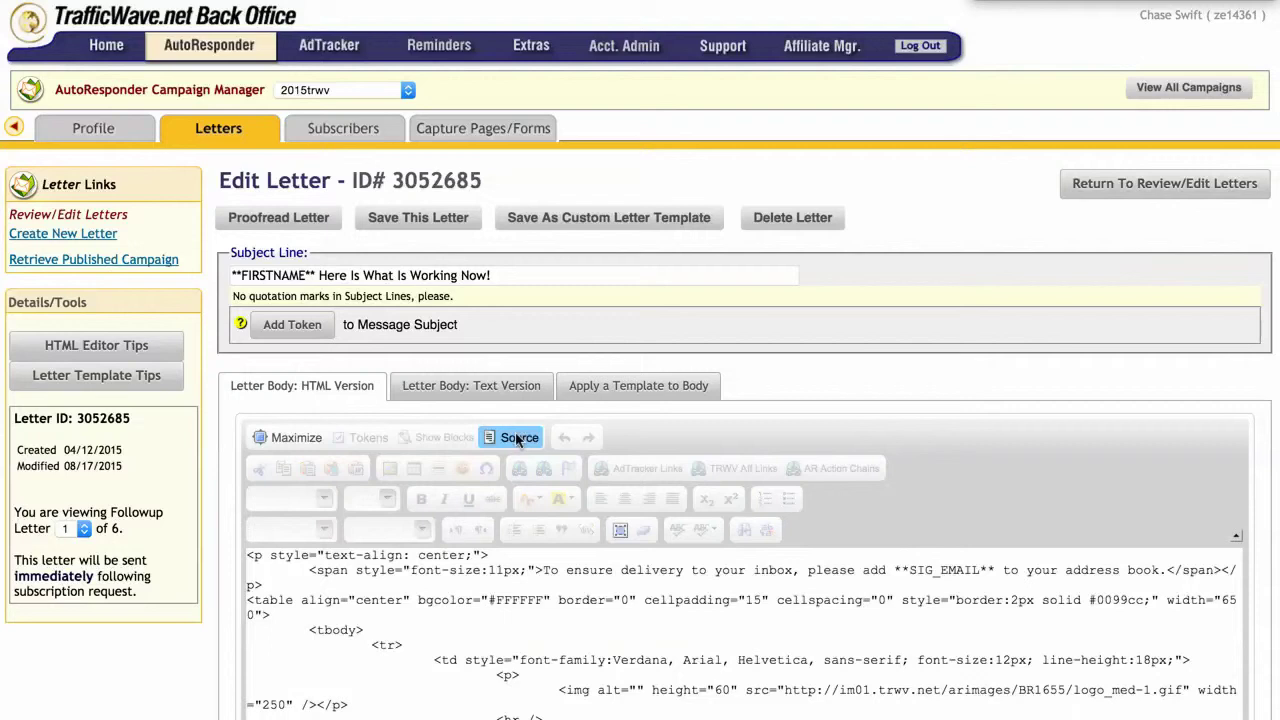
{"action": "left_click", "coordinate": [423, 569]}
{"action": "right_click", "coordinate": [423, 569]}
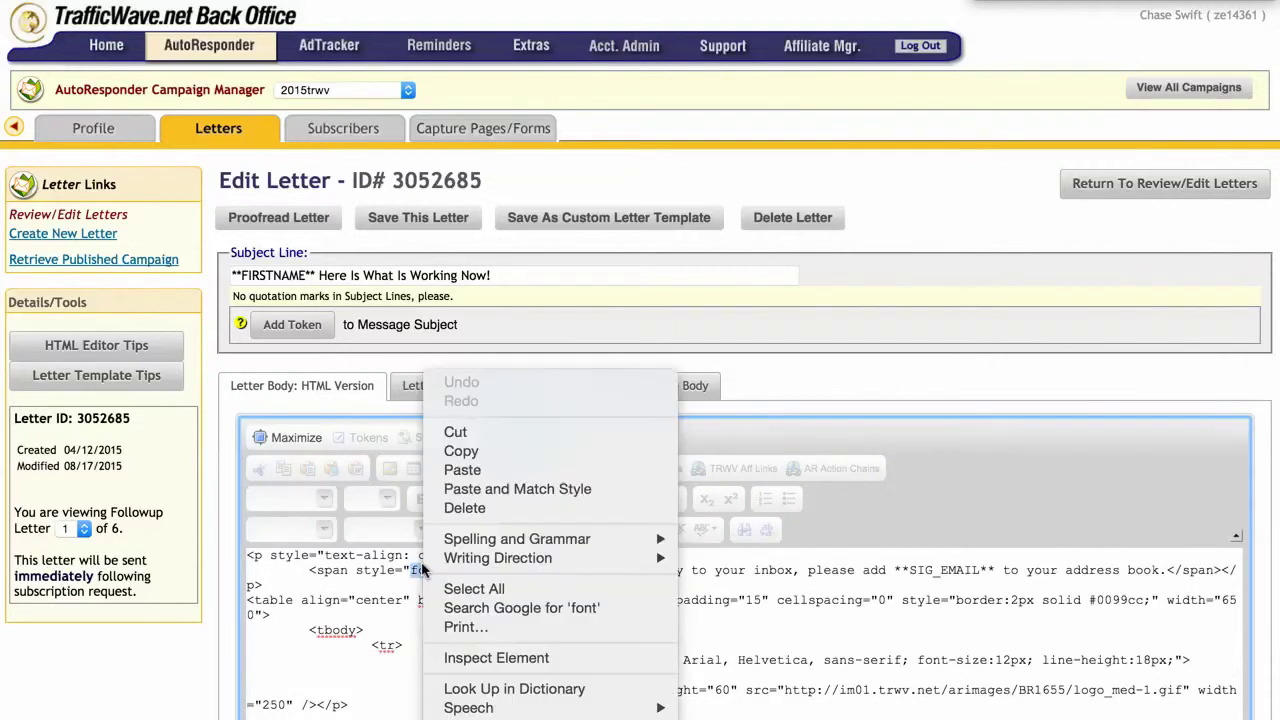
{"action": "left_click", "coordinate": [474, 588]}
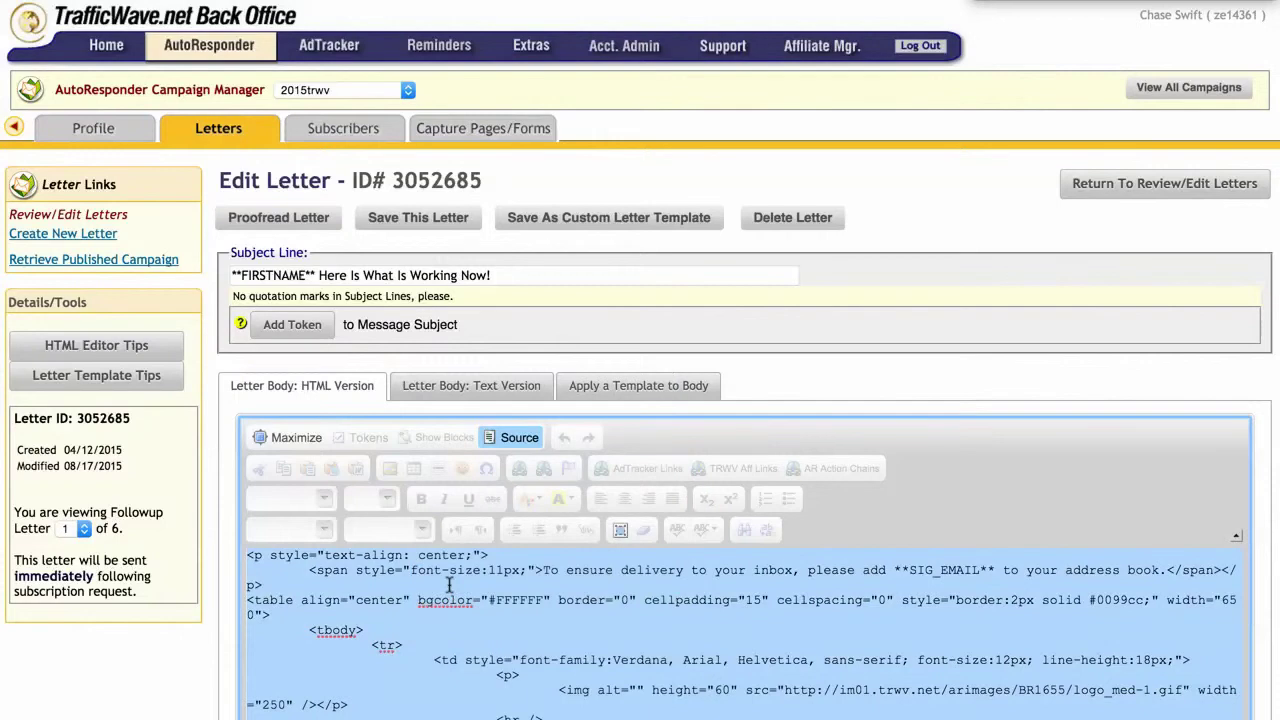
{"action": "key", "text": "BackSpace"}
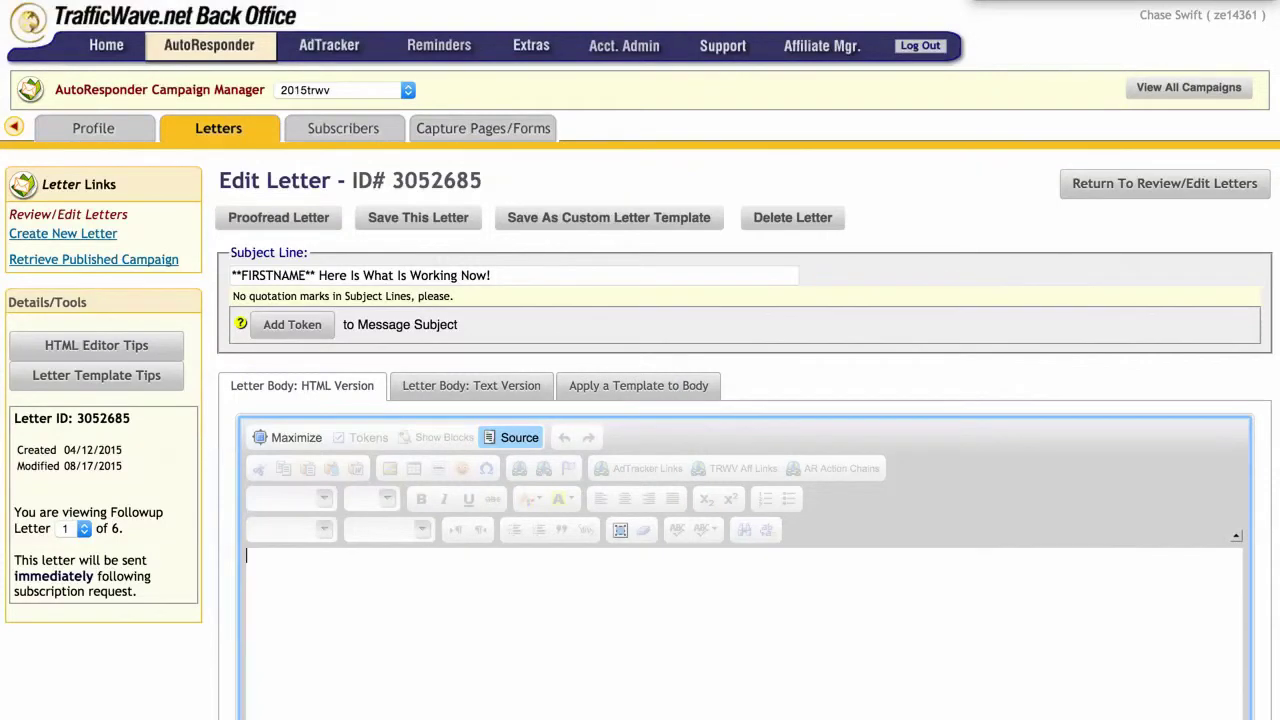
{"action": "right_click", "coordinate": [407, 585]}
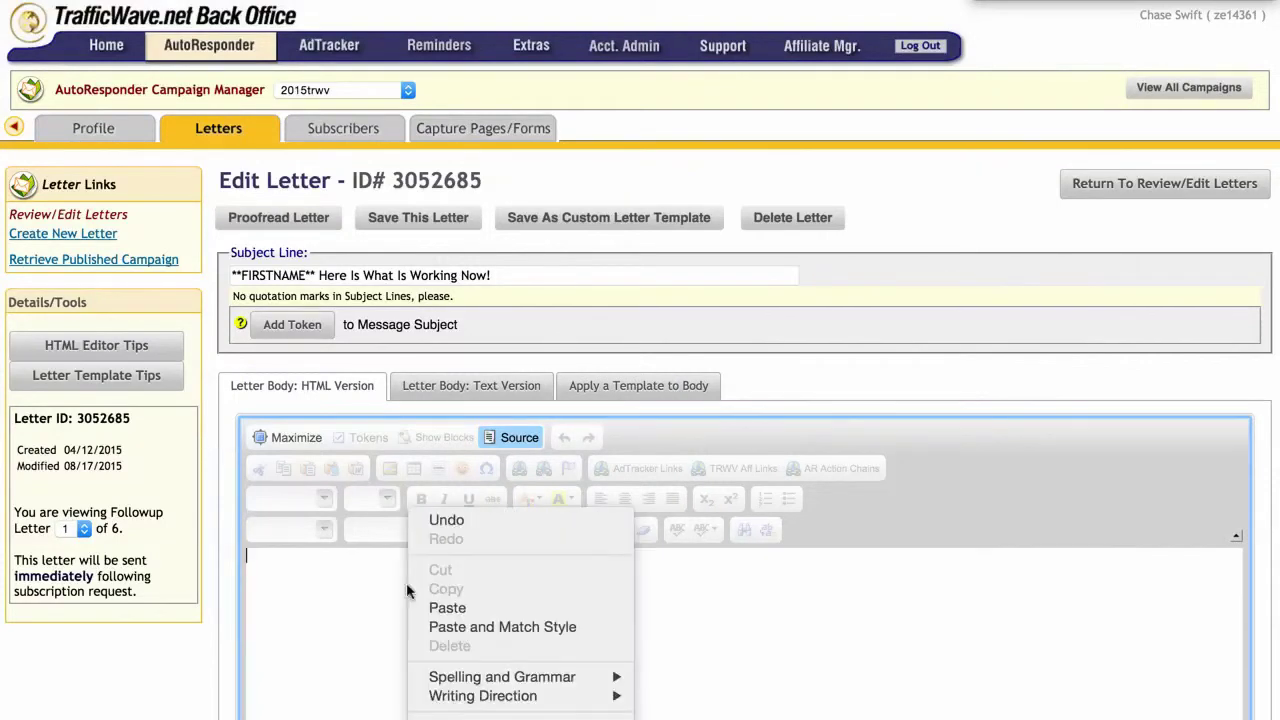
{"action": "left_click", "coordinate": [440, 608]}
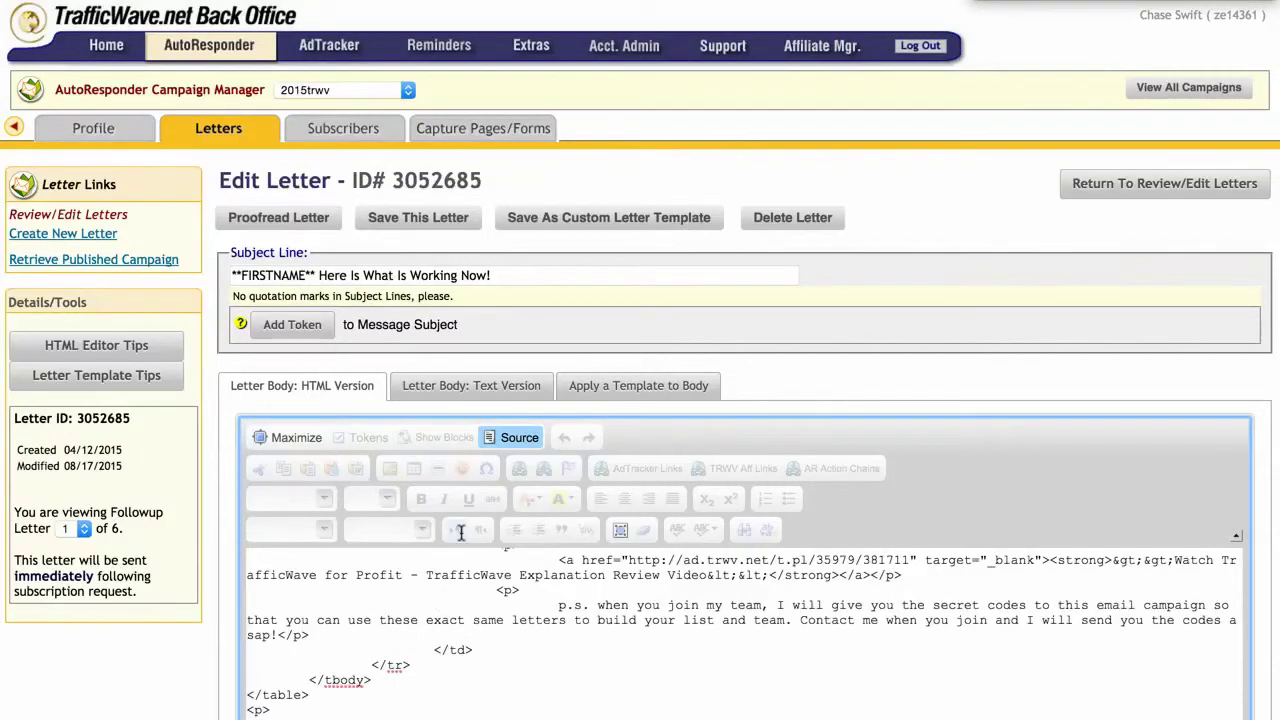
Step: Check the inbox-delivery notice in formatted view and save the letter
{"action": "left_click", "coordinate": [508, 437]}
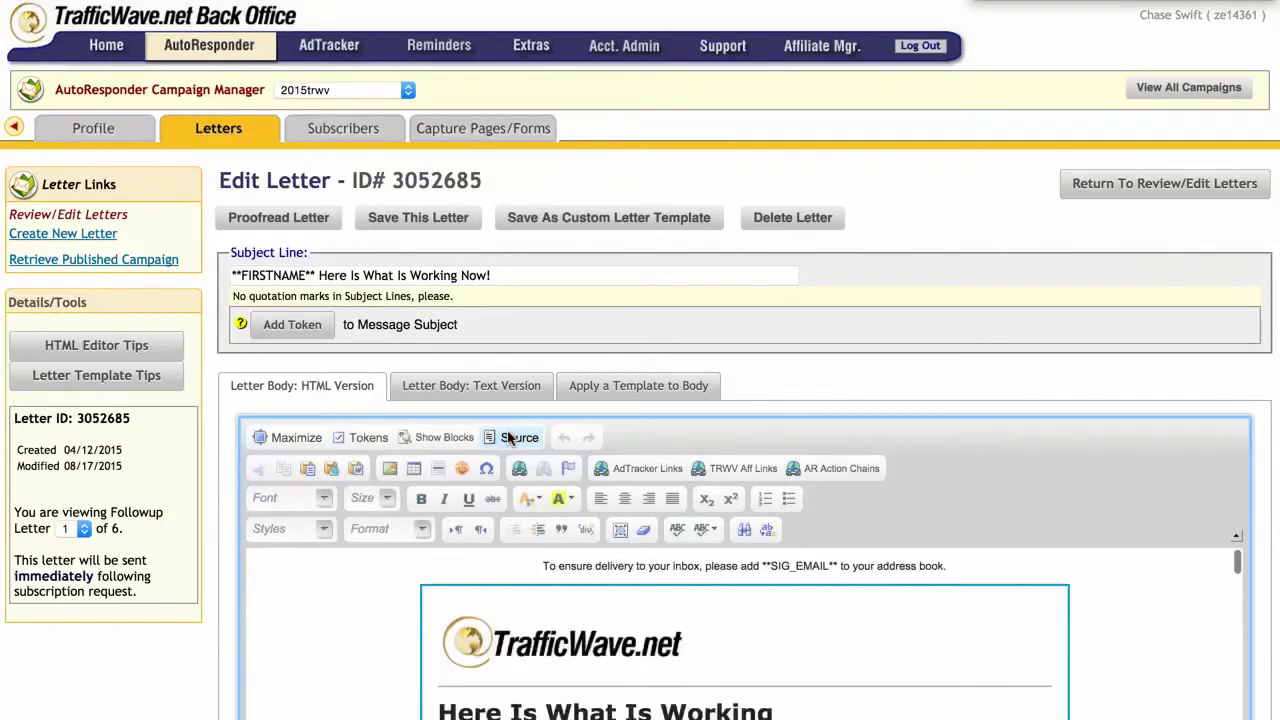
{"action": "left_click_drag", "start_coordinate": [543, 566], "coordinate": [951, 566]}
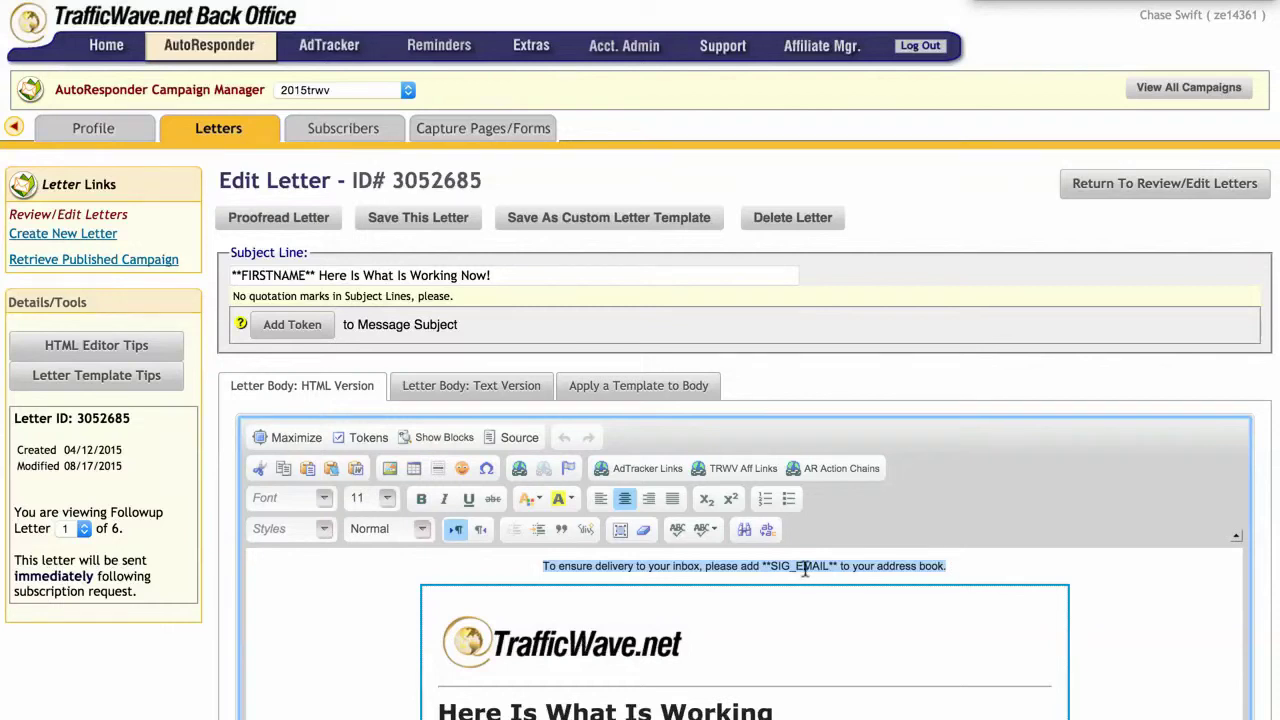
{"action": "left_click", "coordinate": [428, 222]}
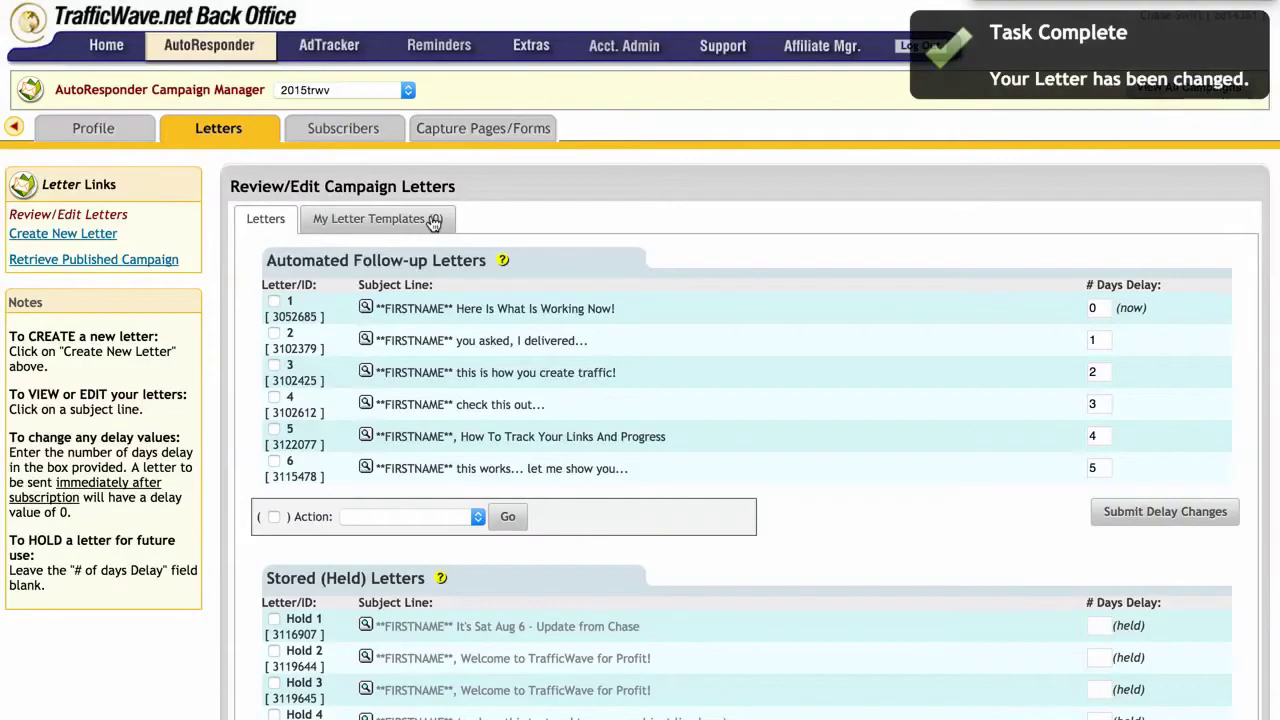
{"action": "left_click", "coordinate": [366, 468]}
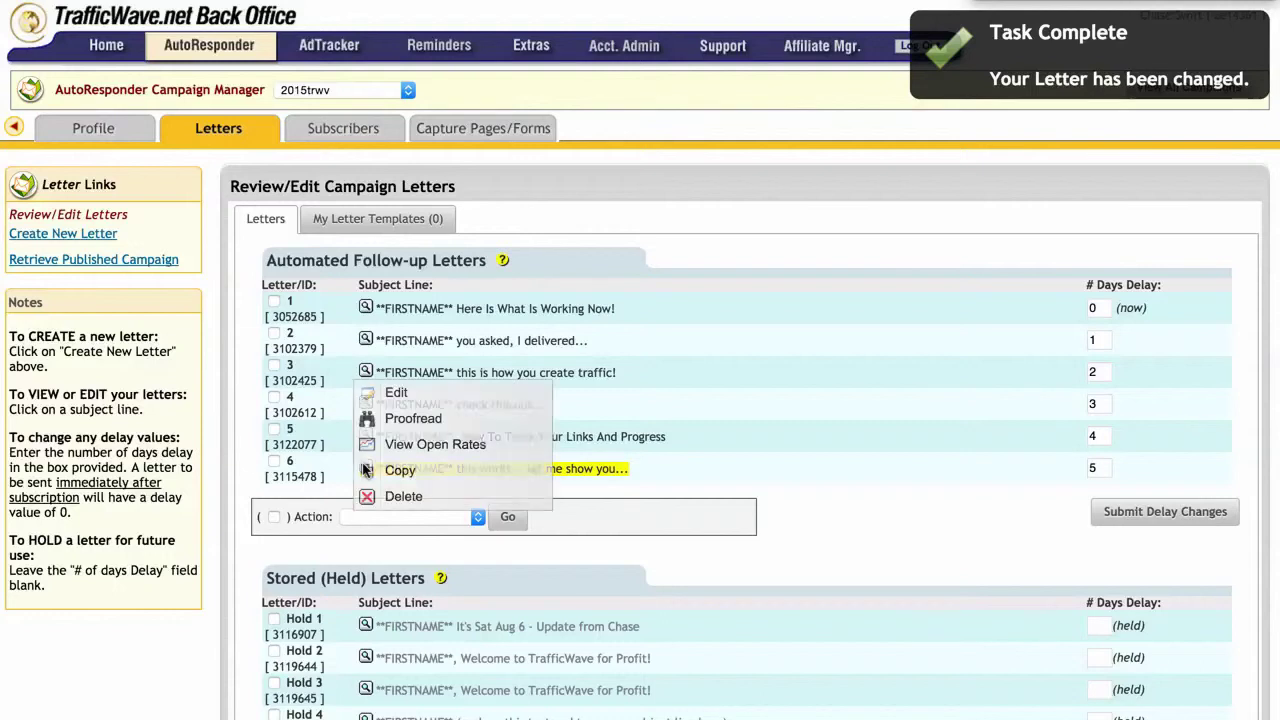
{"action": "left_click", "coordinate": [415, 419]}
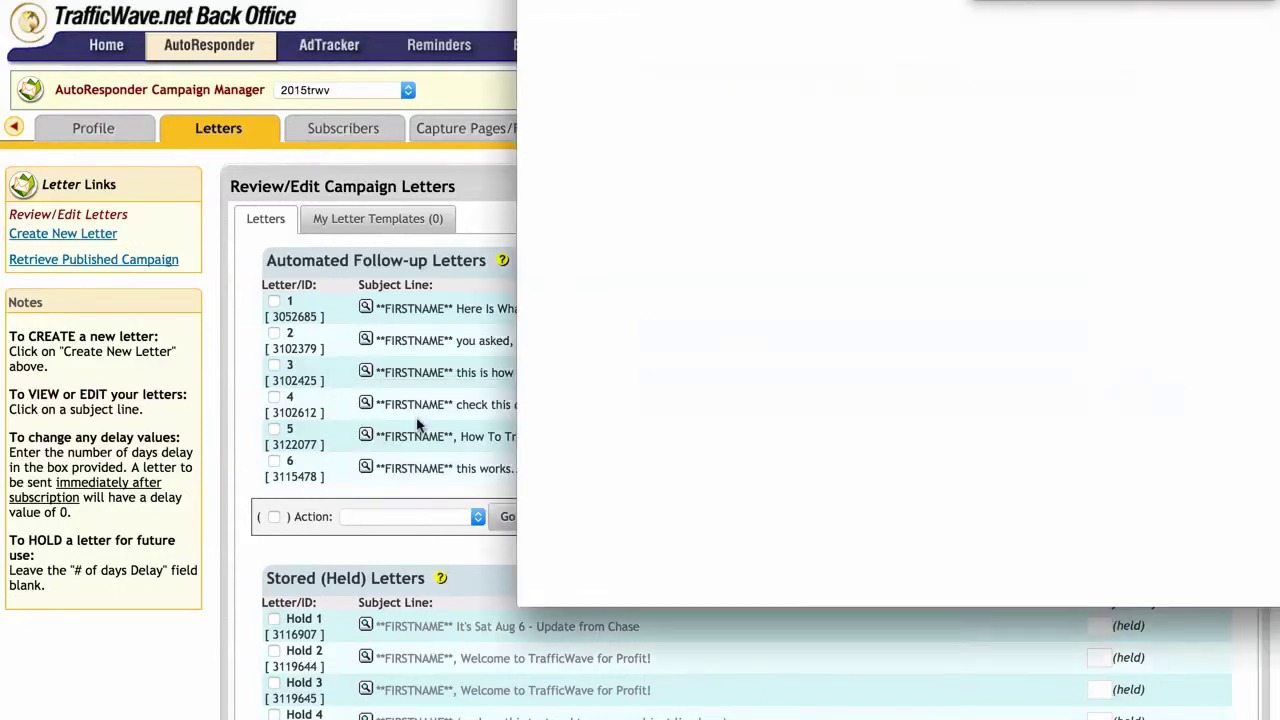
{"action": "left_click_drag", "start_coordinate": [765, 0], "coordinate": [631, 41]}
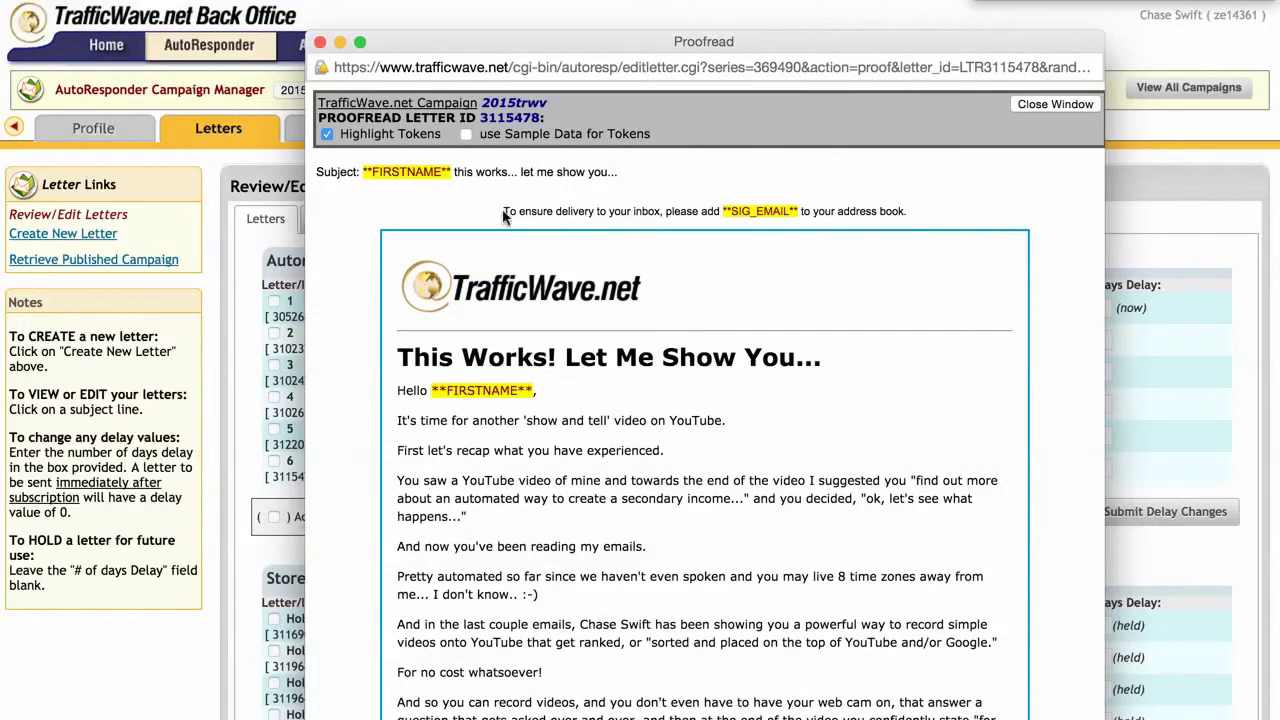
{"action": "left_click_drag", "start_coordinate": [504, 210], "coordinate": [912, 208]}
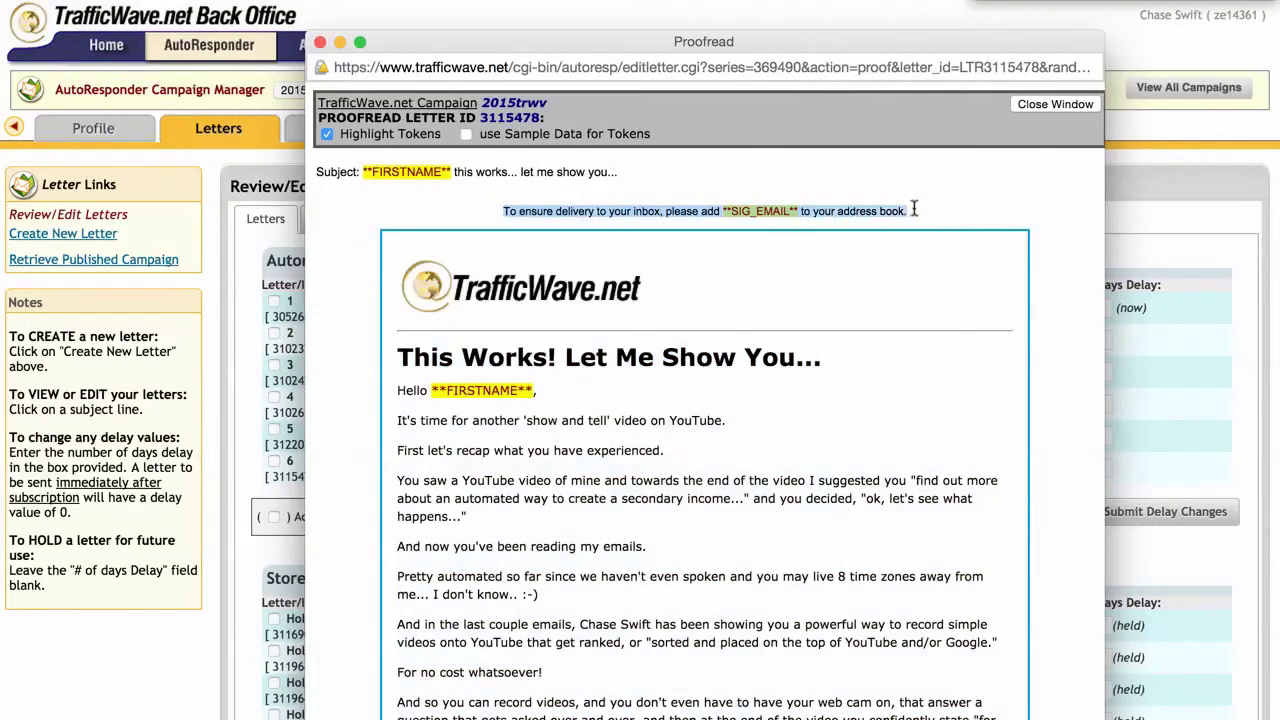
{"action": "left_click", "coordinate": [676, 213]}
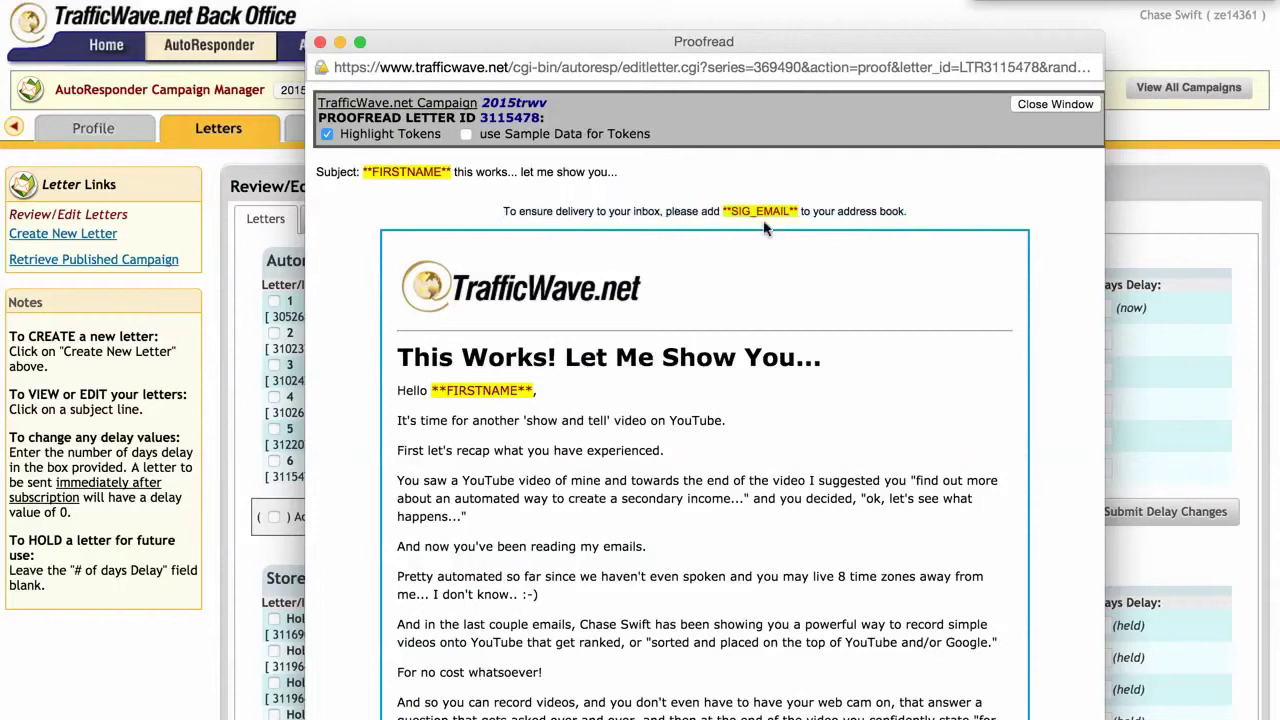
{"action": "left_click", "coordinate": [466, 134]}
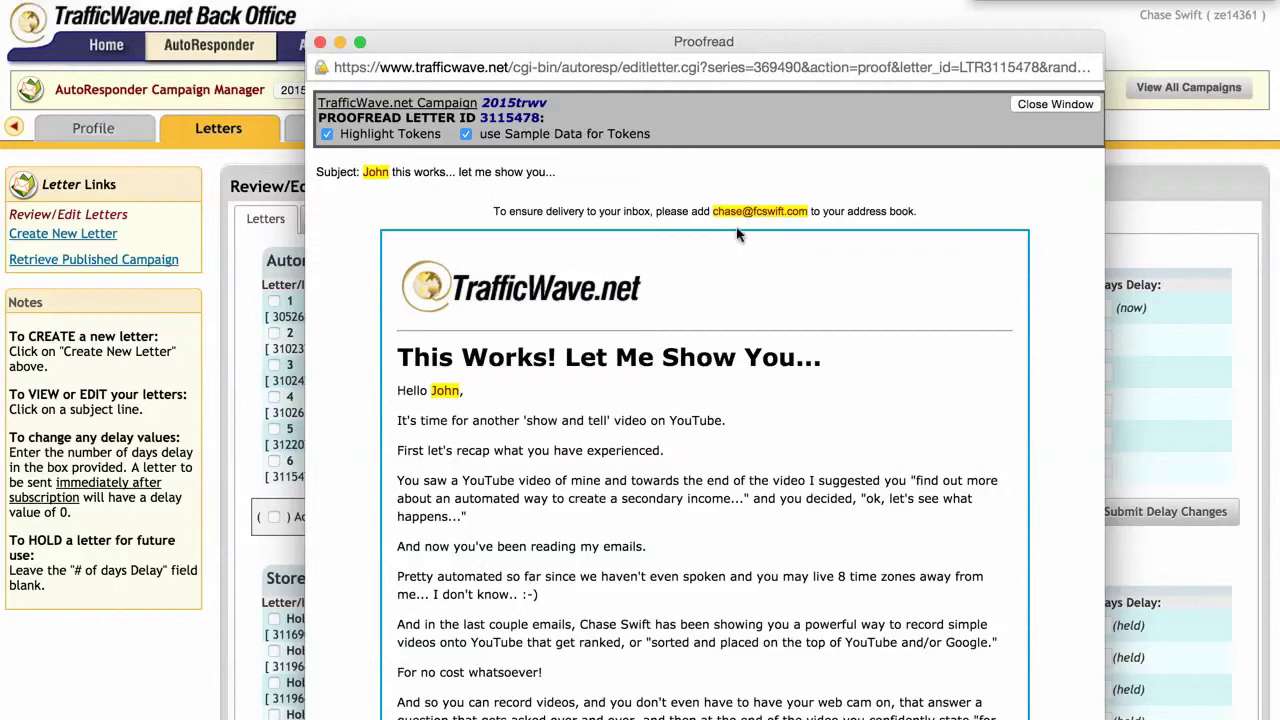
{"action": "left_click", "coordinate": [320, 43]}
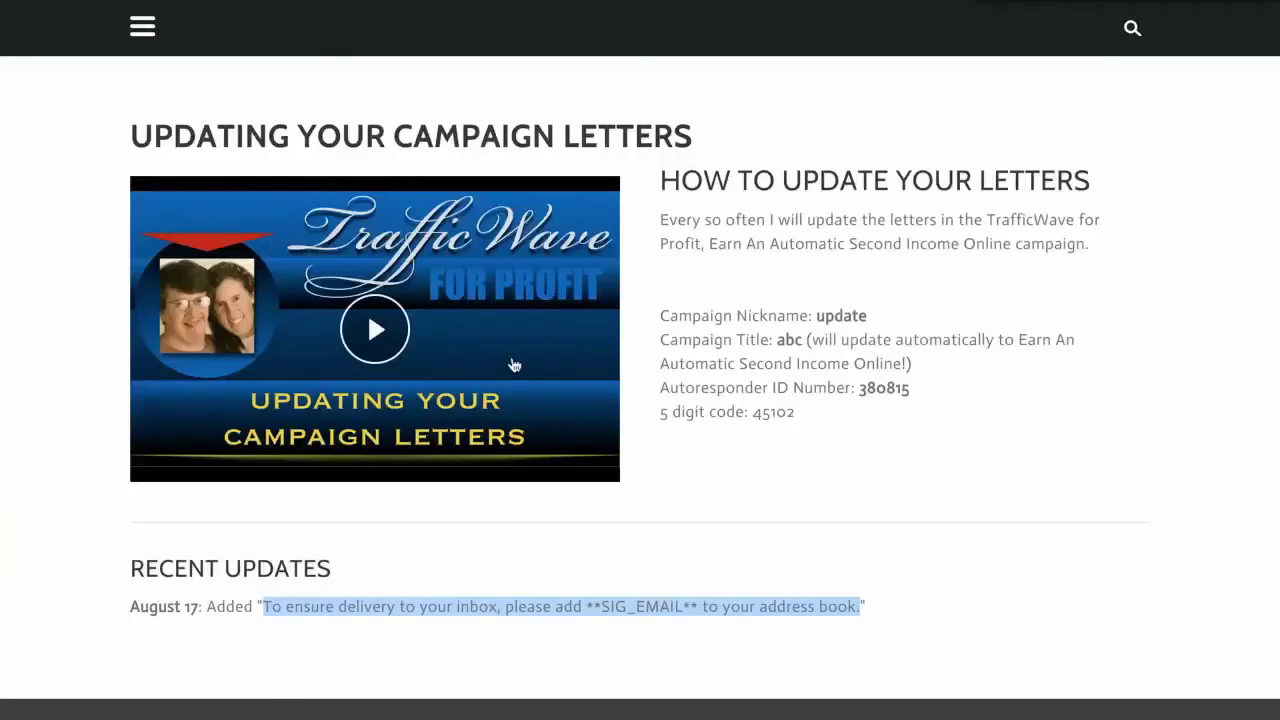
{"action": "left_click", "coordinate": [174, 618]}
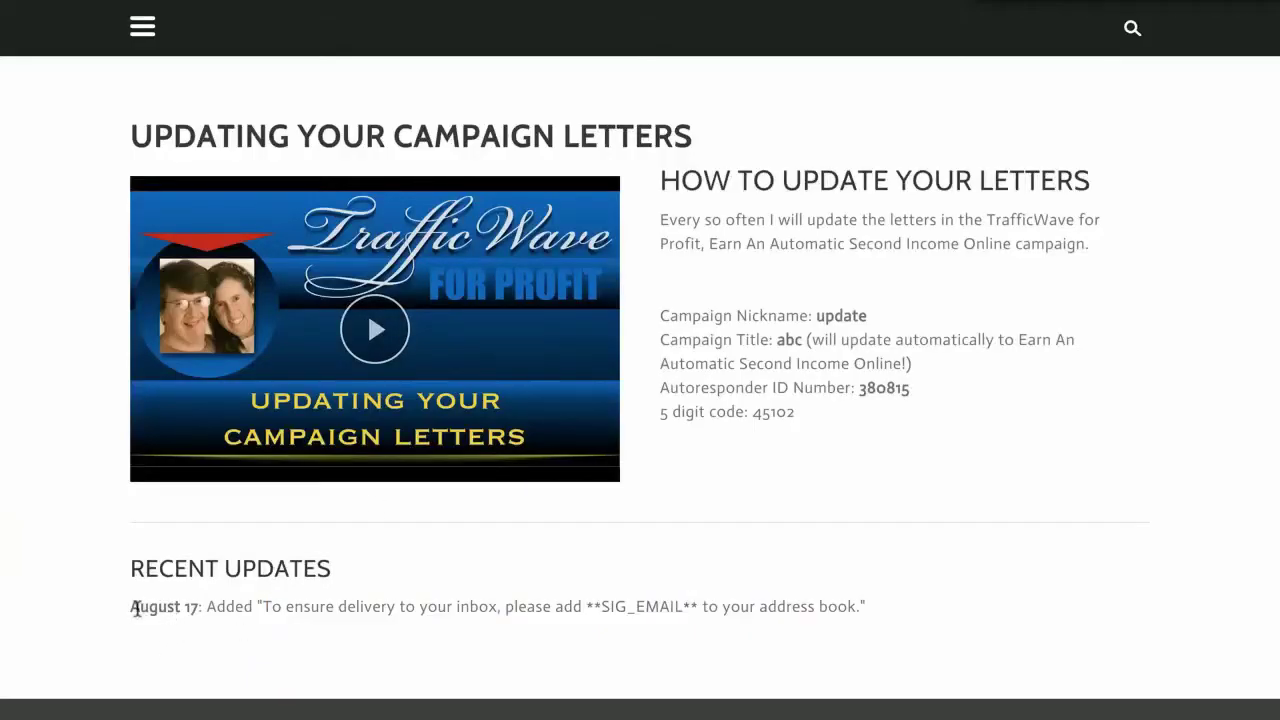
{"action": "left_click_drag", "start_coordinate": [130, 610], "coordinate": [865, 608]}
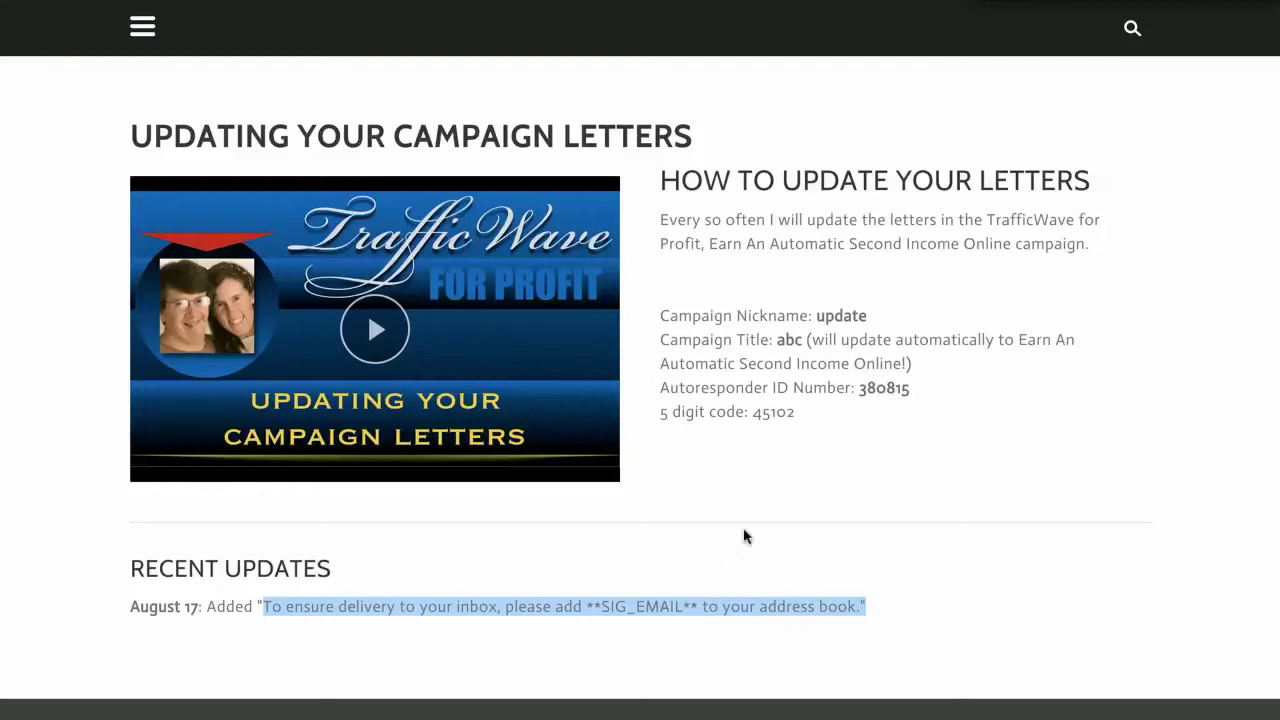
{"action": "left_click", "coordinate": [811, 491]}
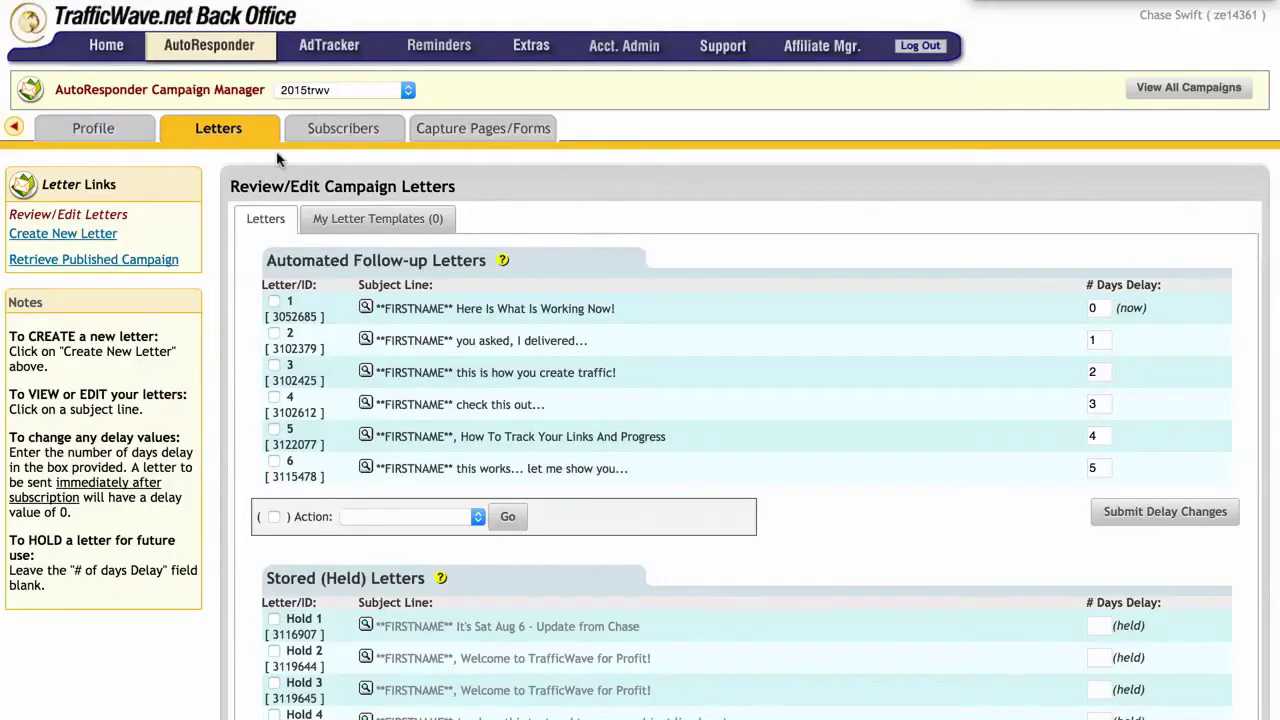
Step: Pick 'update' from Manage My Campaigns, then open Letters > Retrieve Published Campaign
{"action": "mouse_move", "coordinate": [338, 120]}
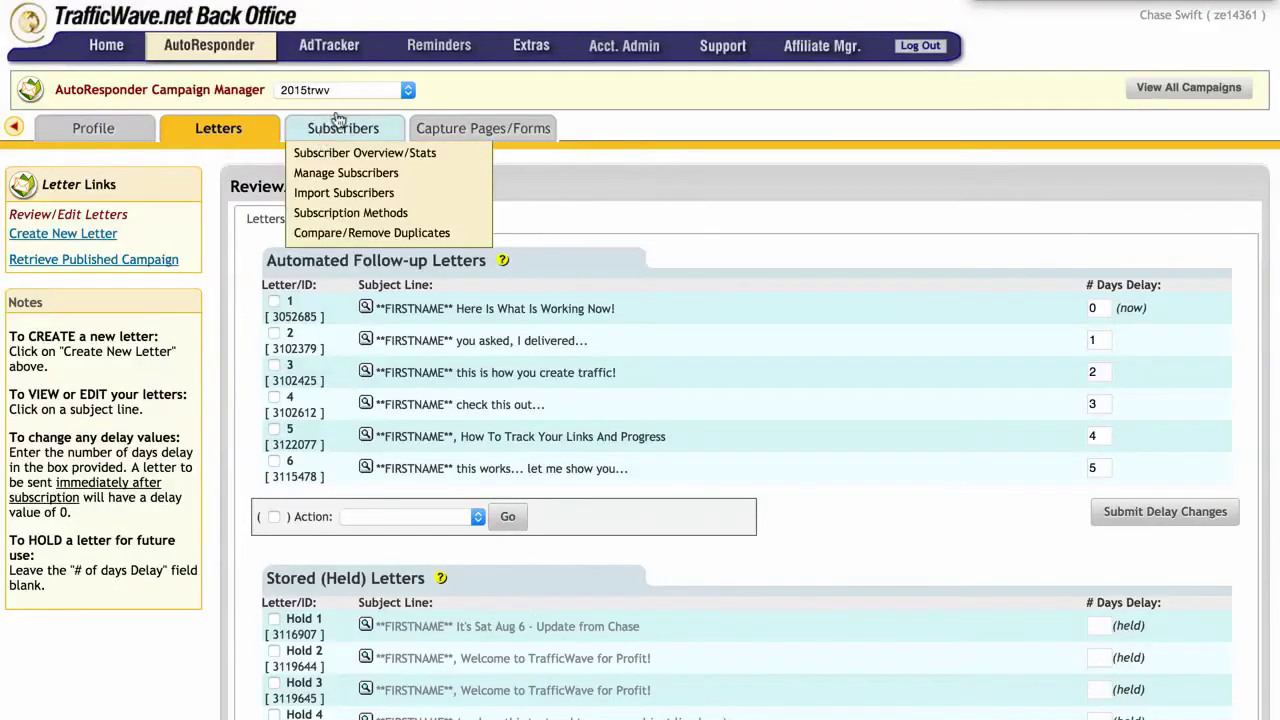
{"action": "mouse_move", "coordinate": [205, 52]}
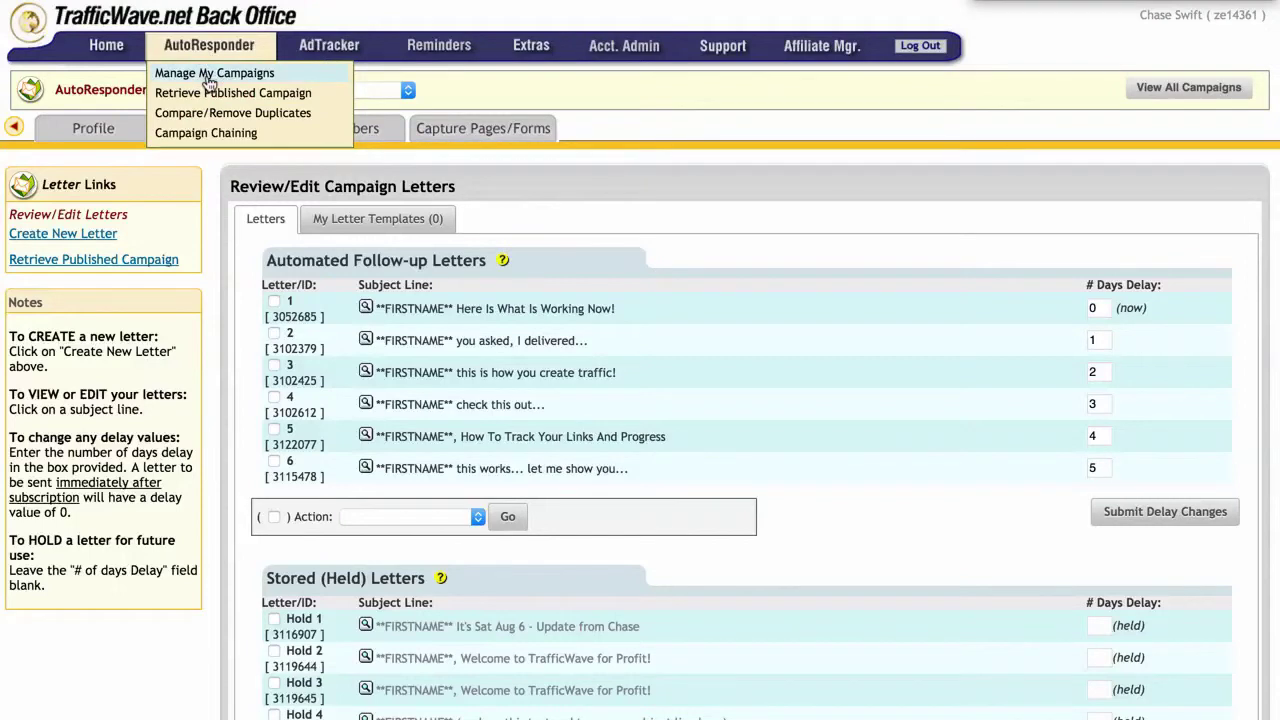
{"action": "left_click", "coordinate": [209, 78]}
{"action": "scroll", "coordinate": [375, 410], "scroll_direction": "down", "scroll_amount": 20}
{"action": "scroll", "coordinate": [381, 390], "scroll_direction": "down", "scroll_amount": 20}
{"action": "scroll", "coordinate": [381, 392], "scroll_direction": "down", "scroll_amount": 10}
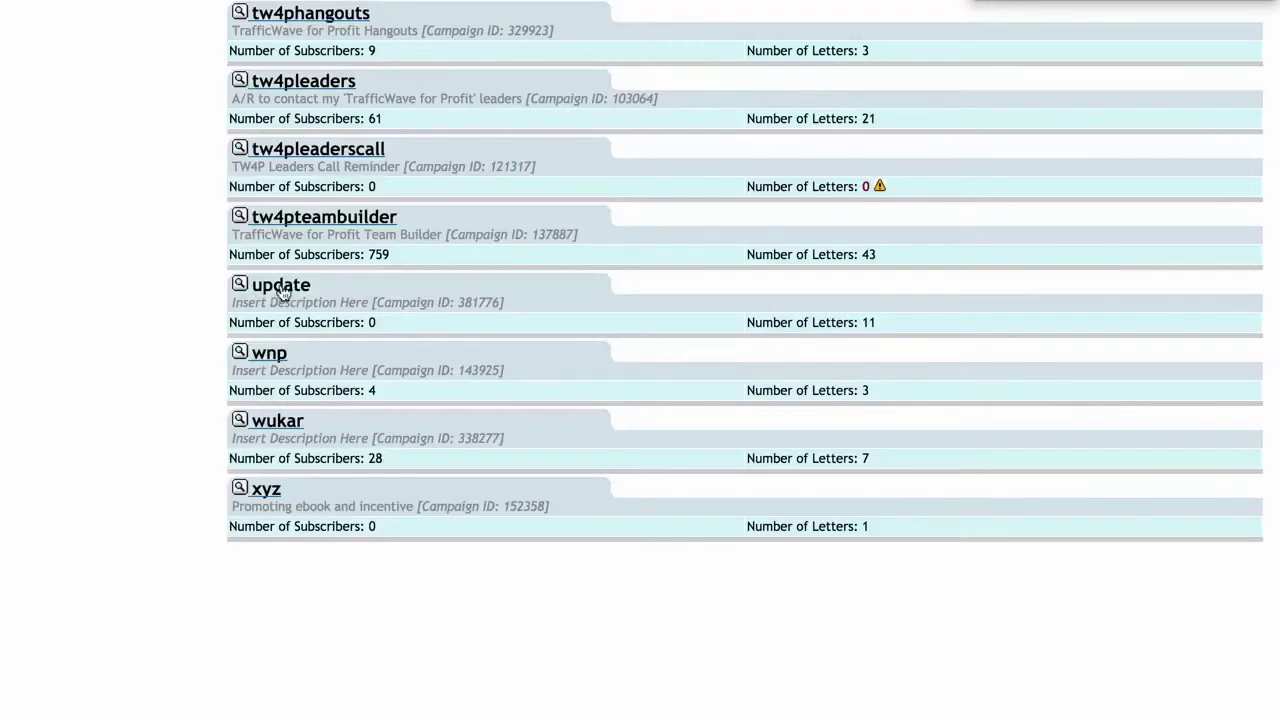
{"action": "left_click", "coordinate": [282, 288]}
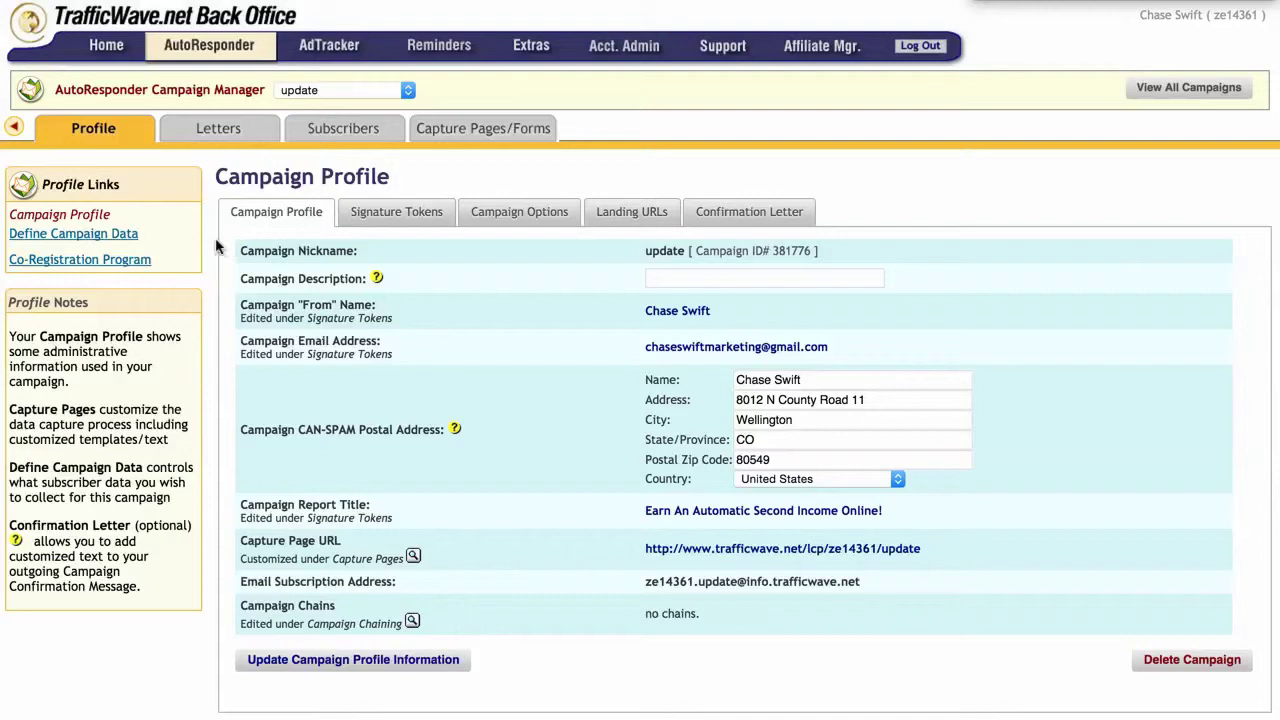
{"action": "mouse_move", "coordinate": [226, 144]}
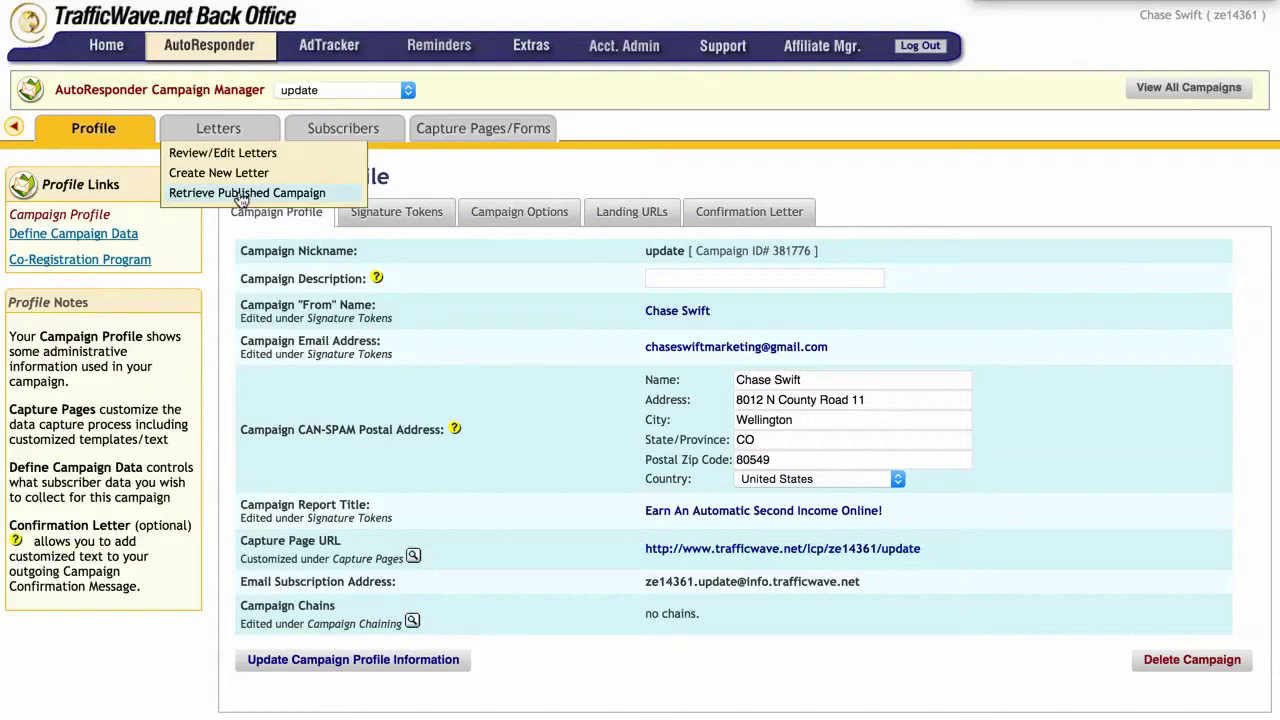
{"action": "left_click", "coordinate": [241, 196]}
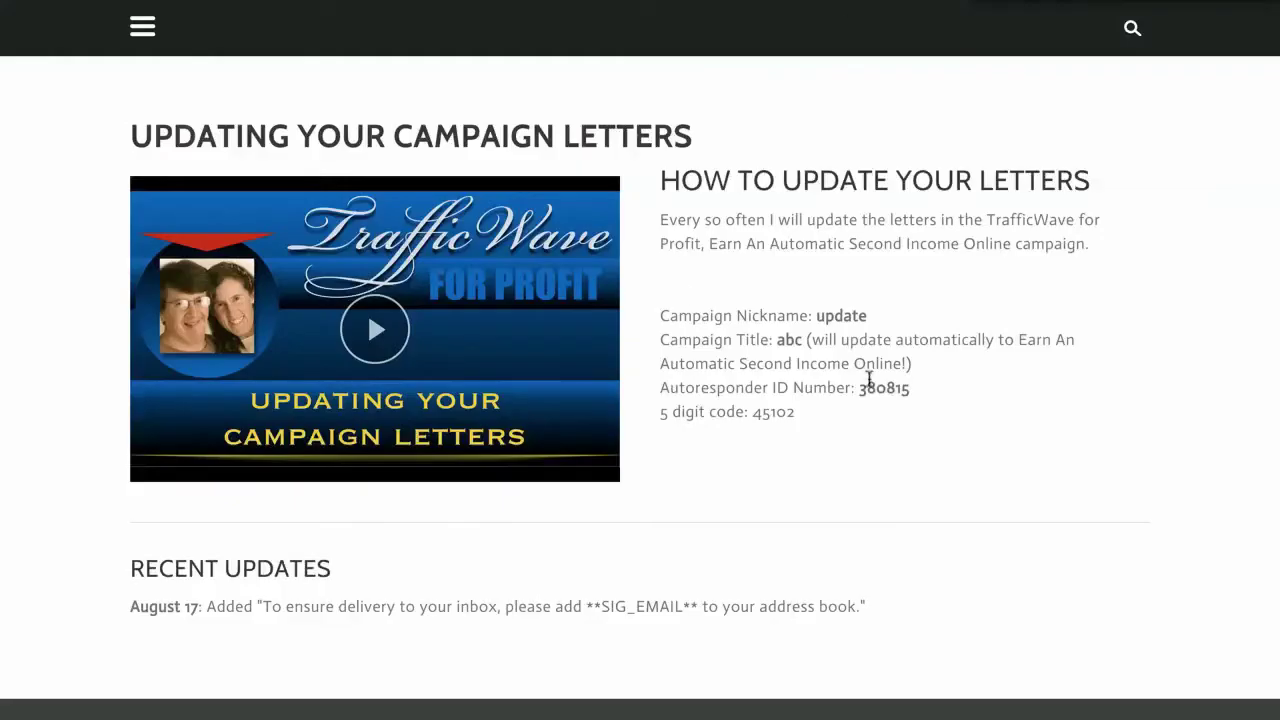
Step: Fill the Retrieve OTHER Pre-Written Letters form with the member's autoresponder ID and 5-digit code
{"action": "double_click", "coordinate": [889, 388]}
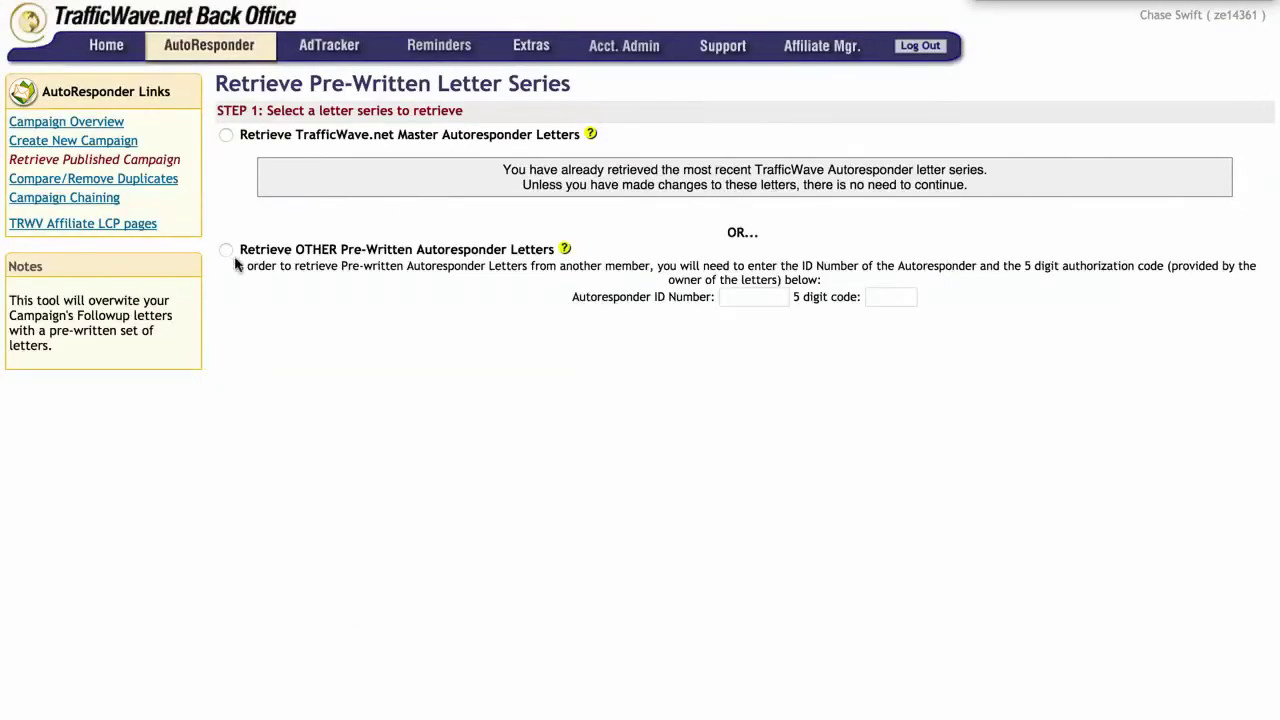
{"action": "left_click", "coordinate": [226, 251]}
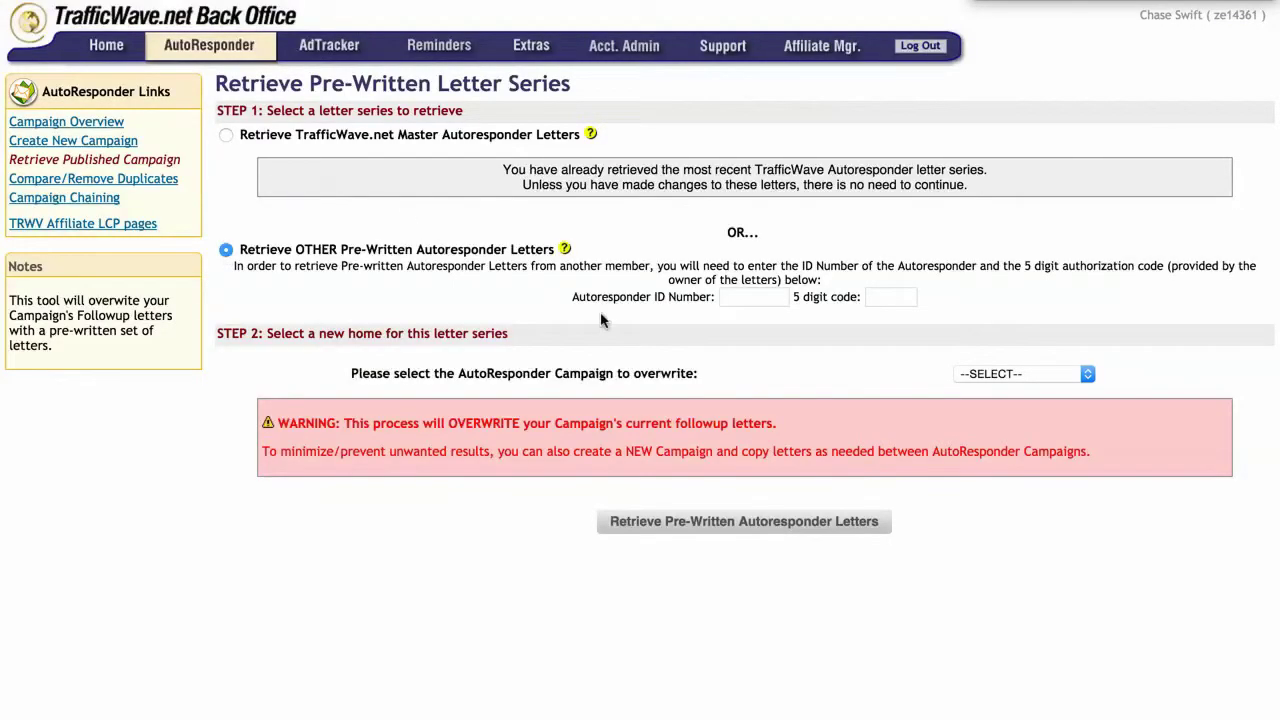
{"action": "left_click", "coordinate": [731, 296]}
{"action": "type", "text": "380815"}
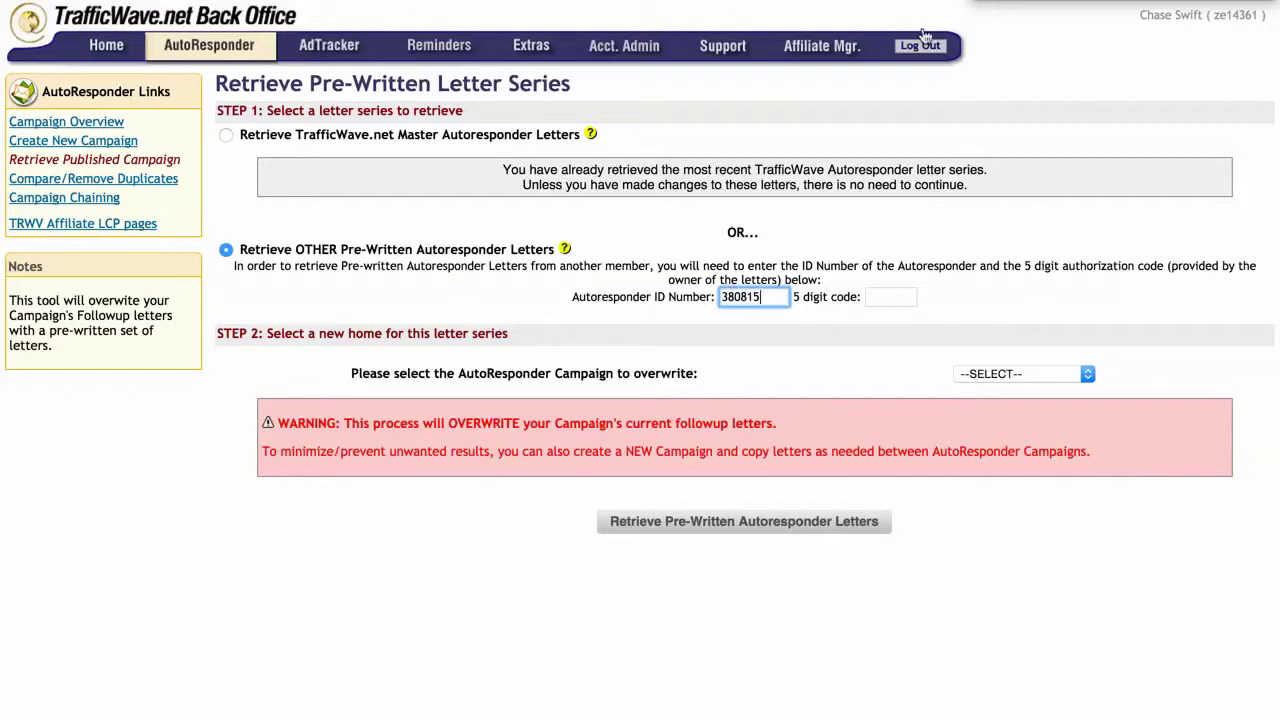
{"action": "key", "text": "ctrl+Tab"}
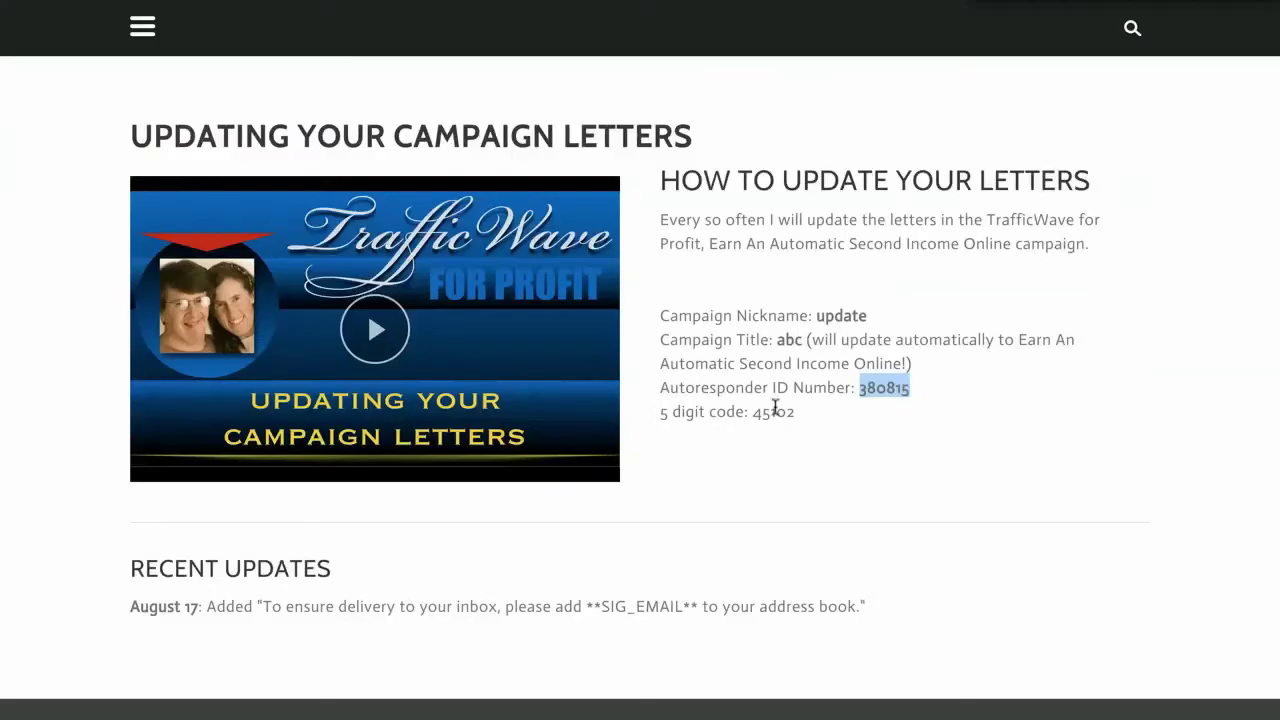
{"action": "double_click", "coordinate": [767, 411]}
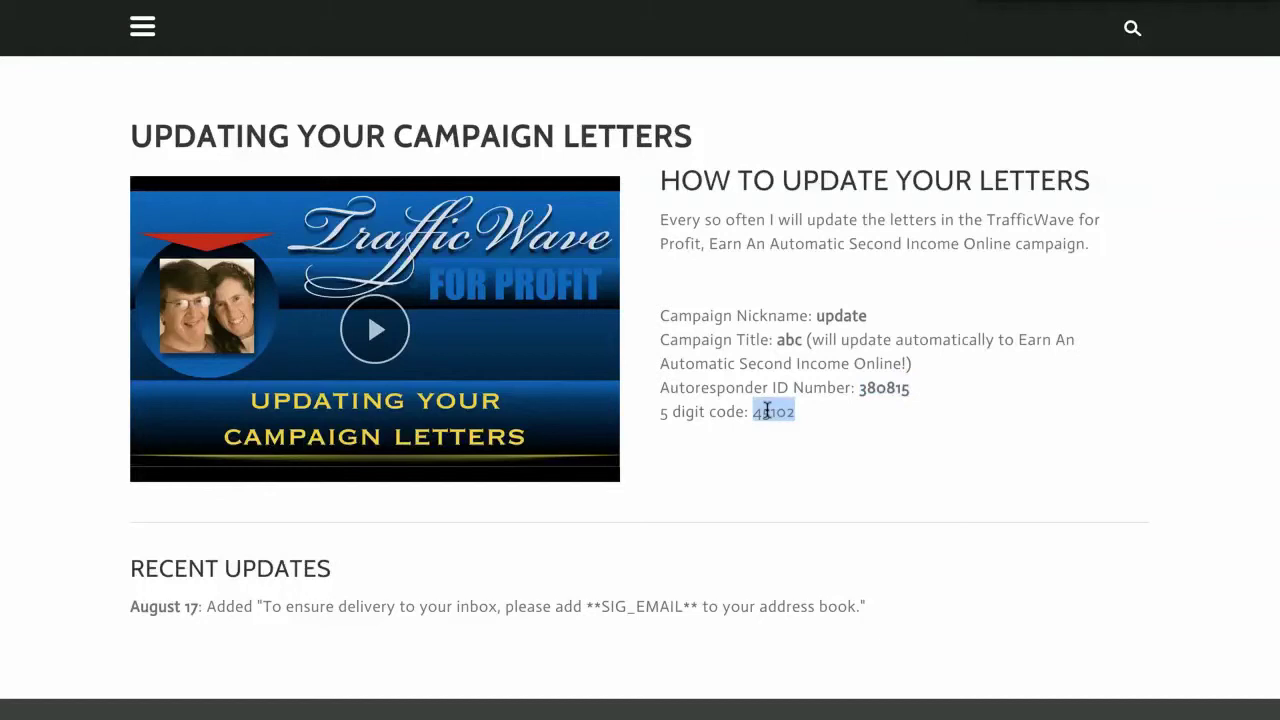
{"action": "key", "text": "ctrl+Tab"}
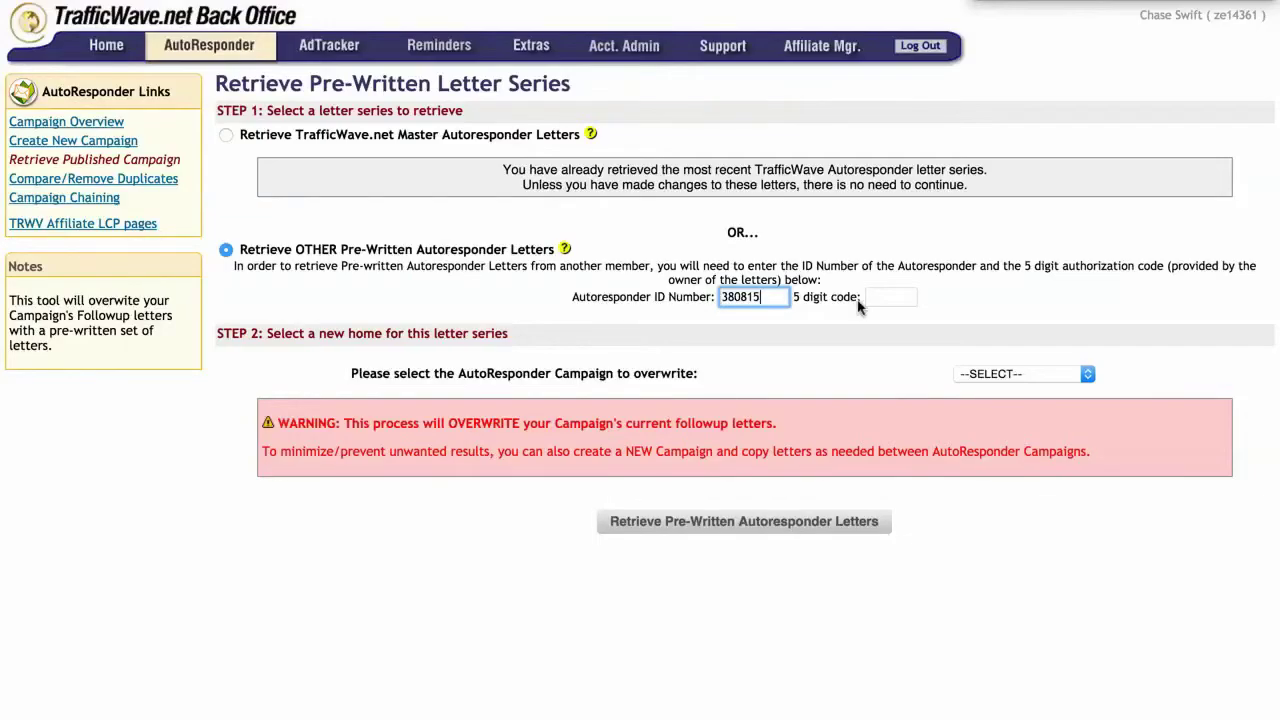
{"action": "left_click", "coordinate": [880, 297]}
{"action": "type", "text": "45102"}
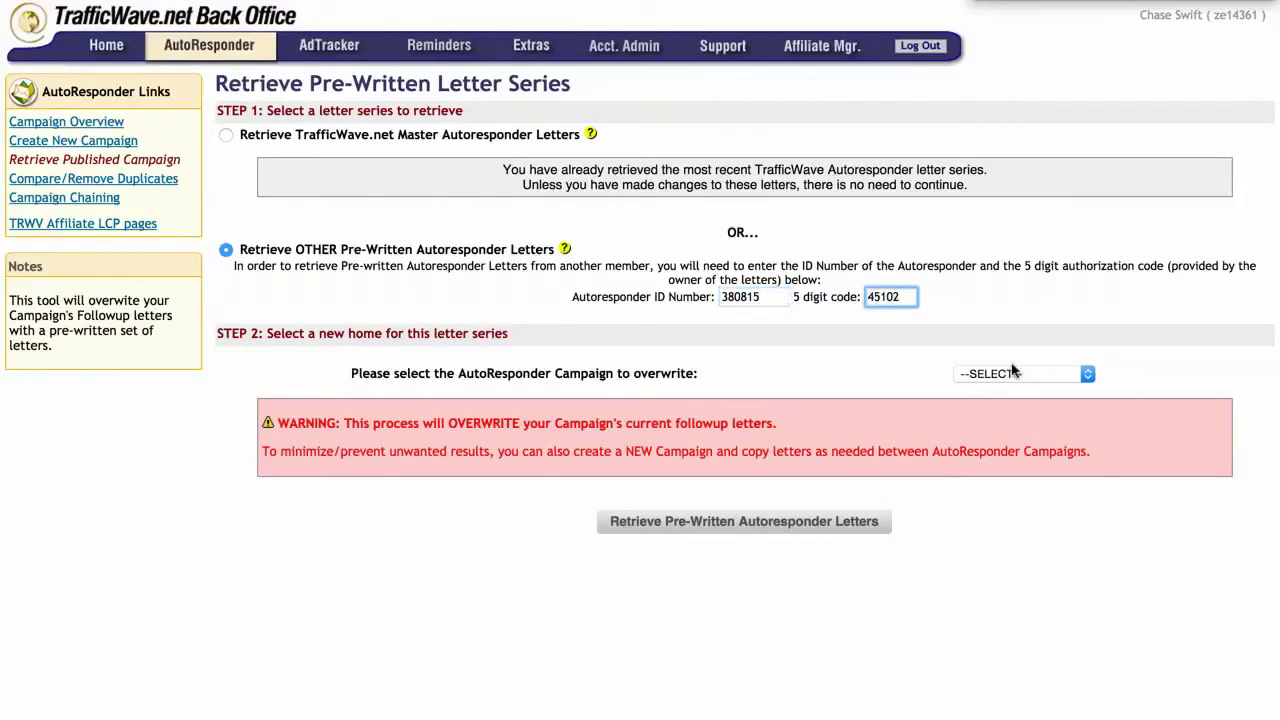
Step: Target the 'update' campaign for overwriting and retrieve the published letters into it
{"action": "left_click", "coordinate": [1005, 375]}
{"action": "type", "text": "def"}
{"action": "scroll", "coordinate": [1047, 578], "scroll_direction": "down", "scroll_amount": 10}
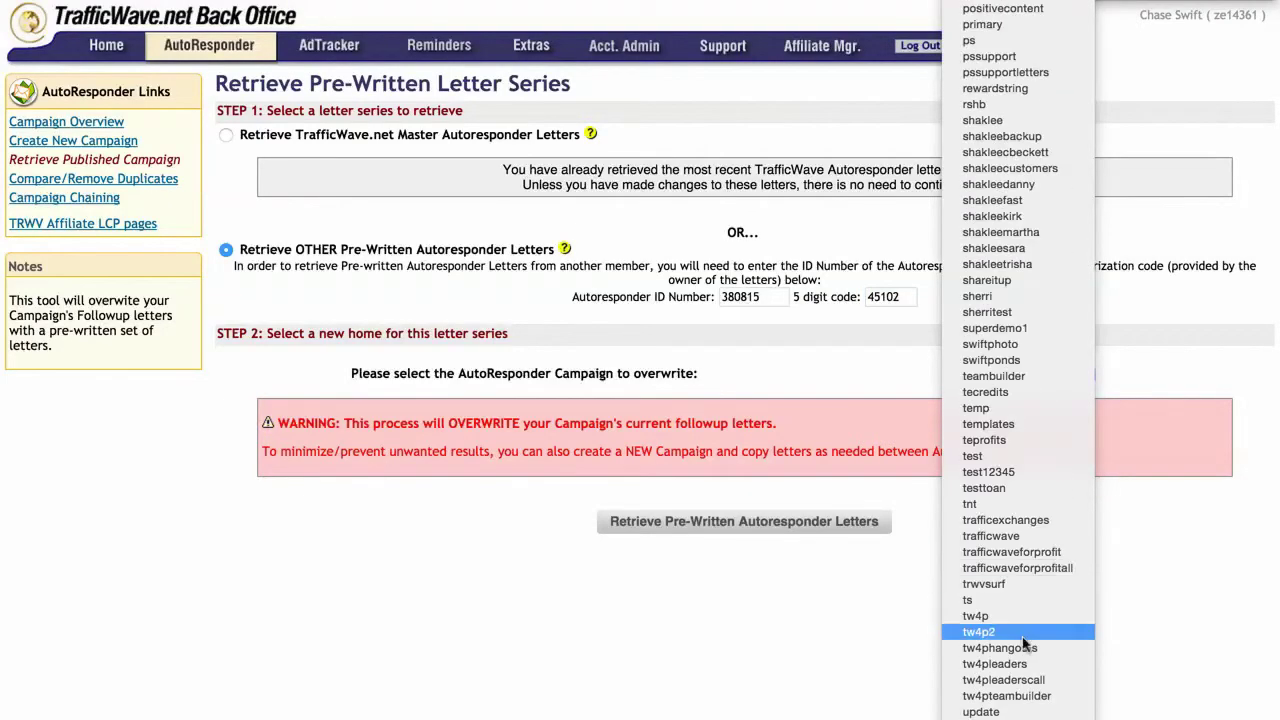
{"action": "left_click", "coordinate": [1010, 712]}
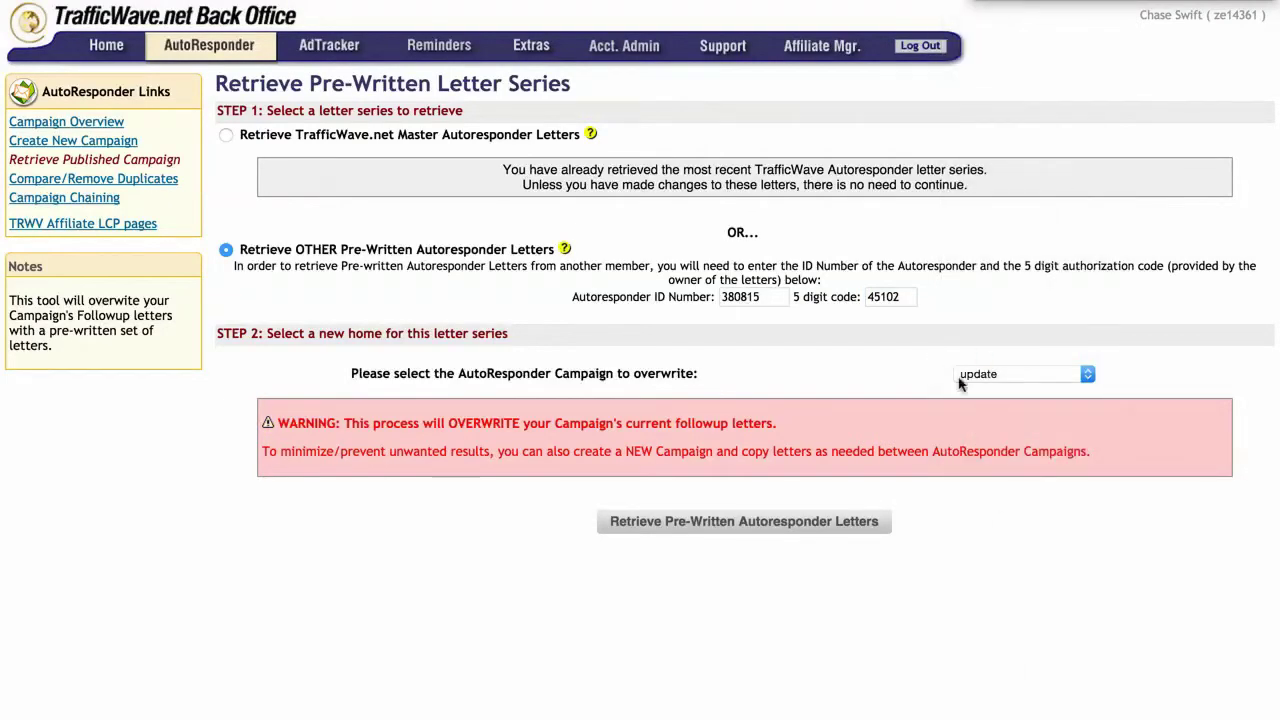
{"action": "left_click", "coordinate": [728, 527]}
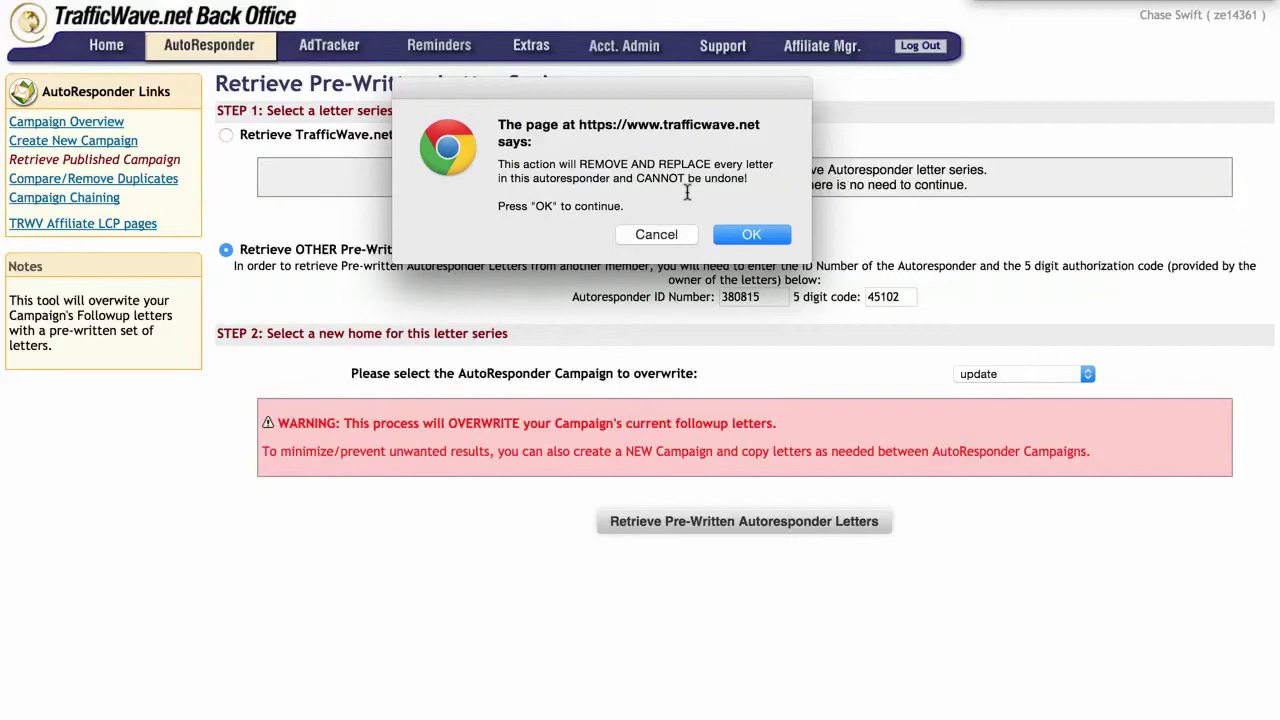
Step: Confirm replacing the update campaign's letters, then go to the Manage My Campaigns overview
{"action": "left_click", "coordinate": [758, 237]}
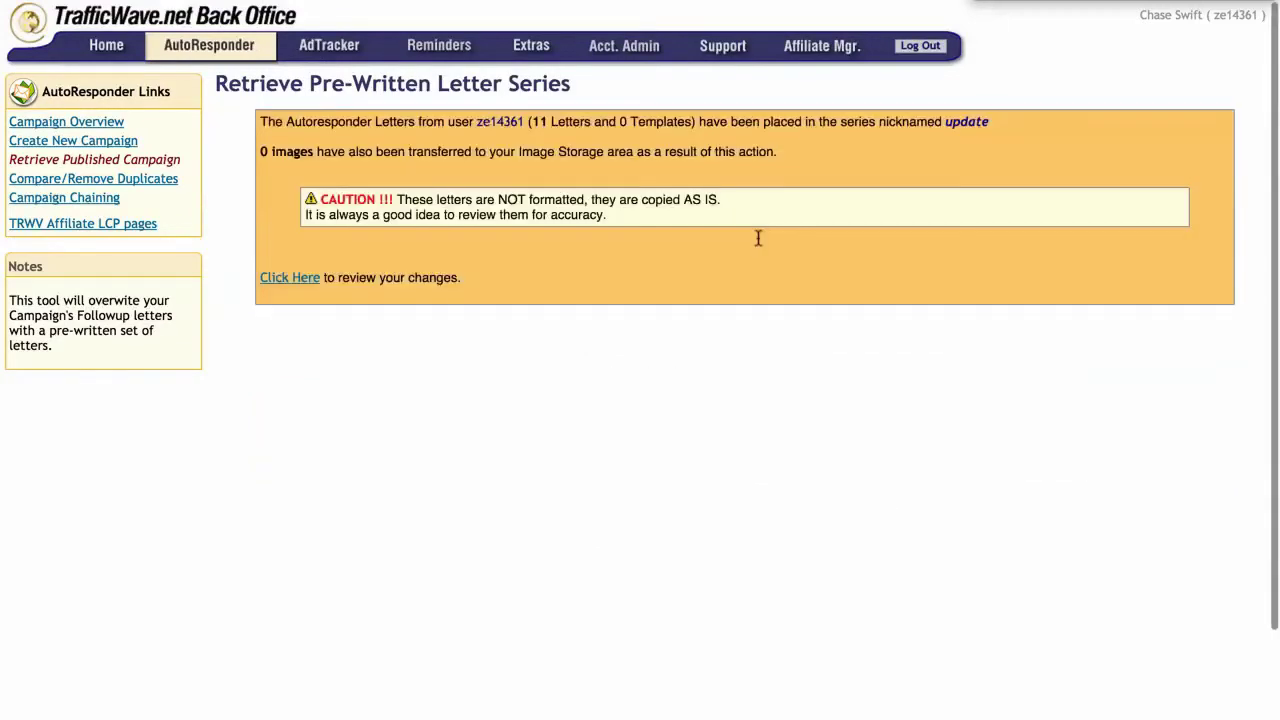
{"action": "mouse_move", "coordinate": [230, 50]}
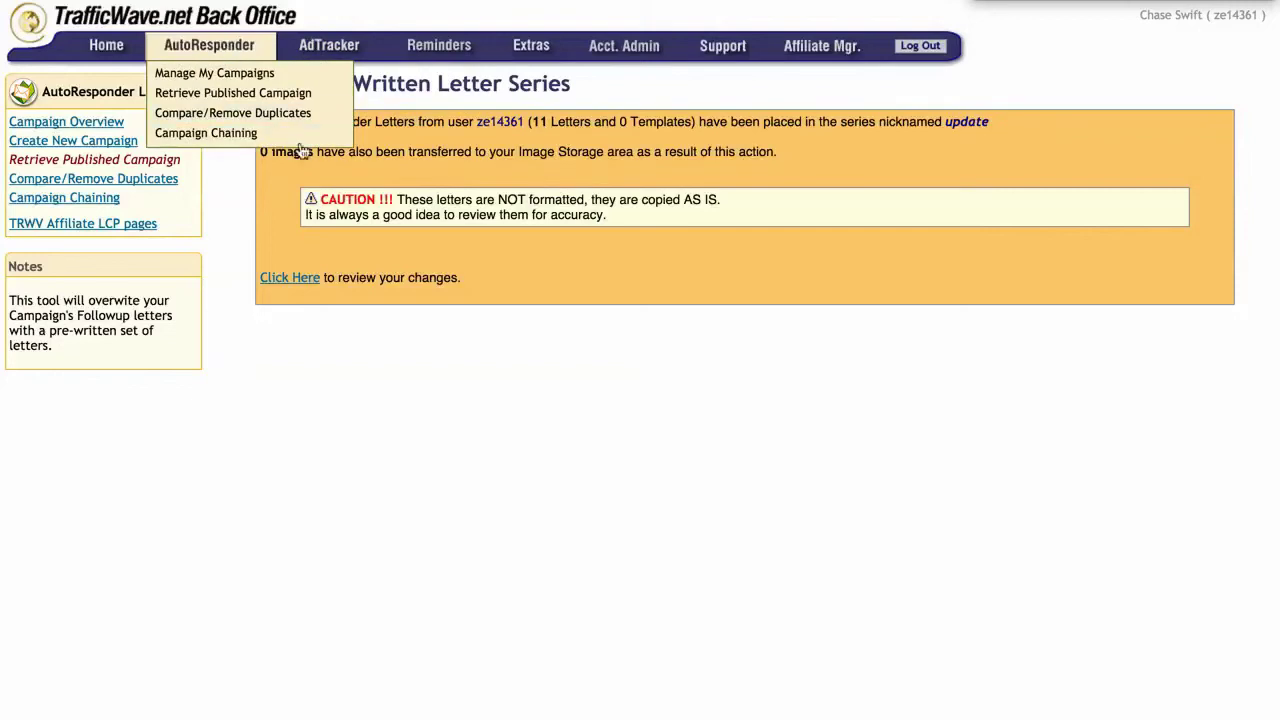
{"action": "left_click", "coordinate": [226, 76]}
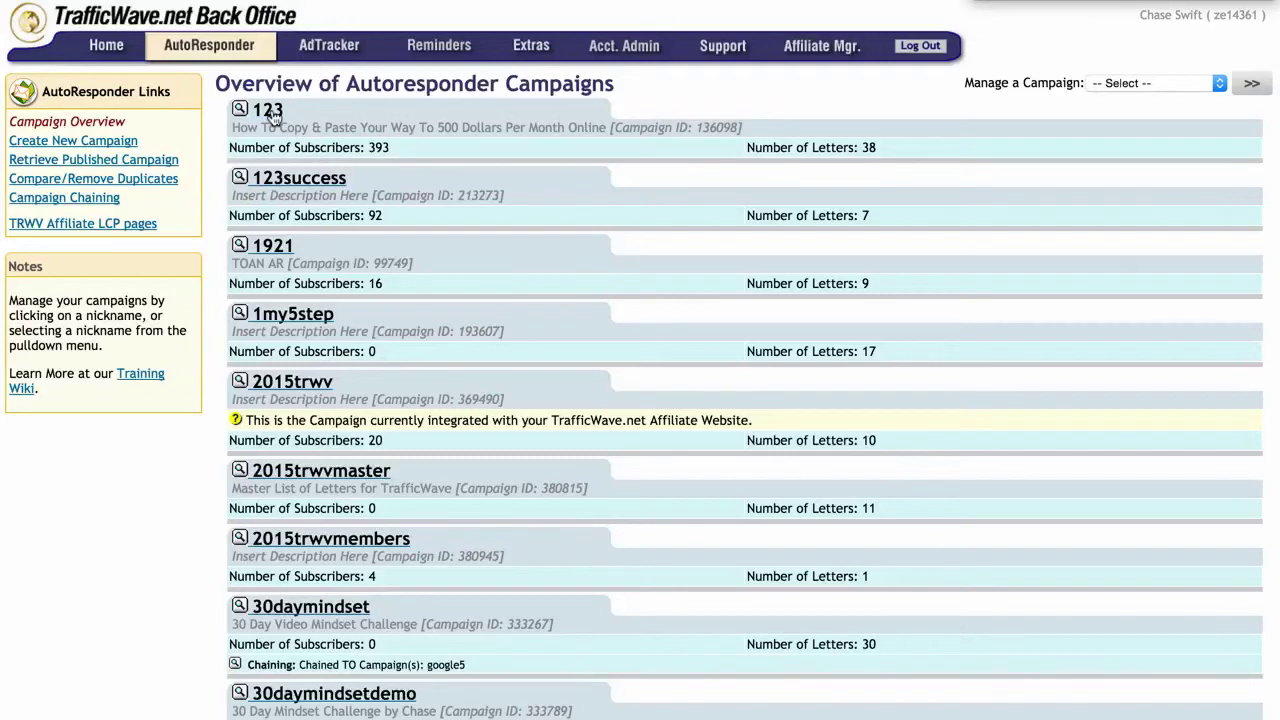
Step: Open the 2015trwv campaign's letter list and highlight the IDs of letters 1–3
{"action": "left_click", "coordinate": [323, 390]}
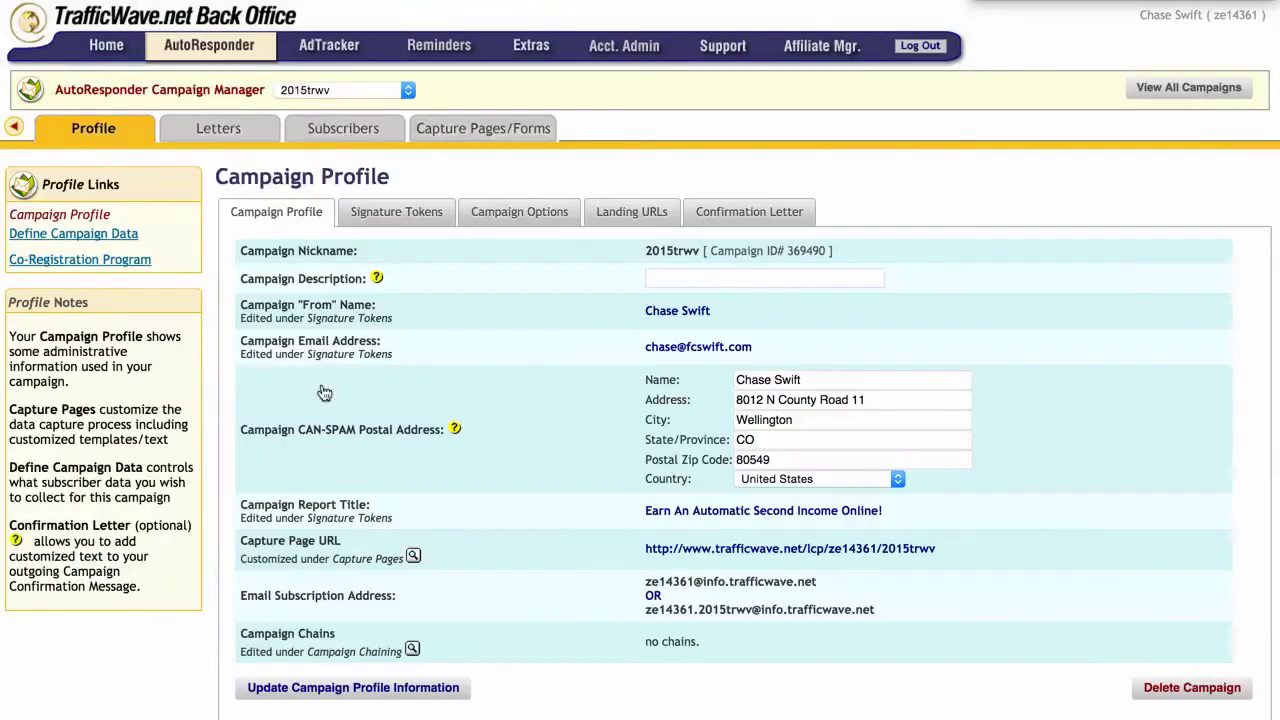
{"action": "mouse_move", "coordinate": [220, 140]}
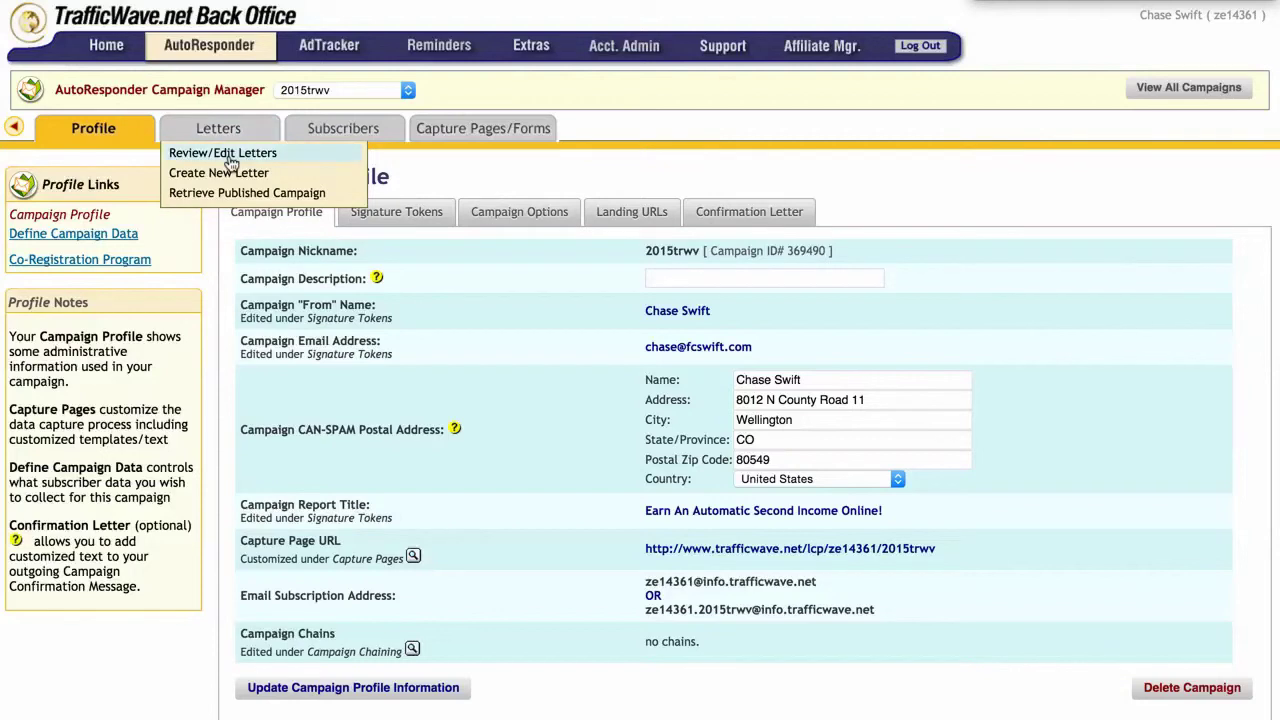
{"action": "left_click", "coordinate": [230, 160]}
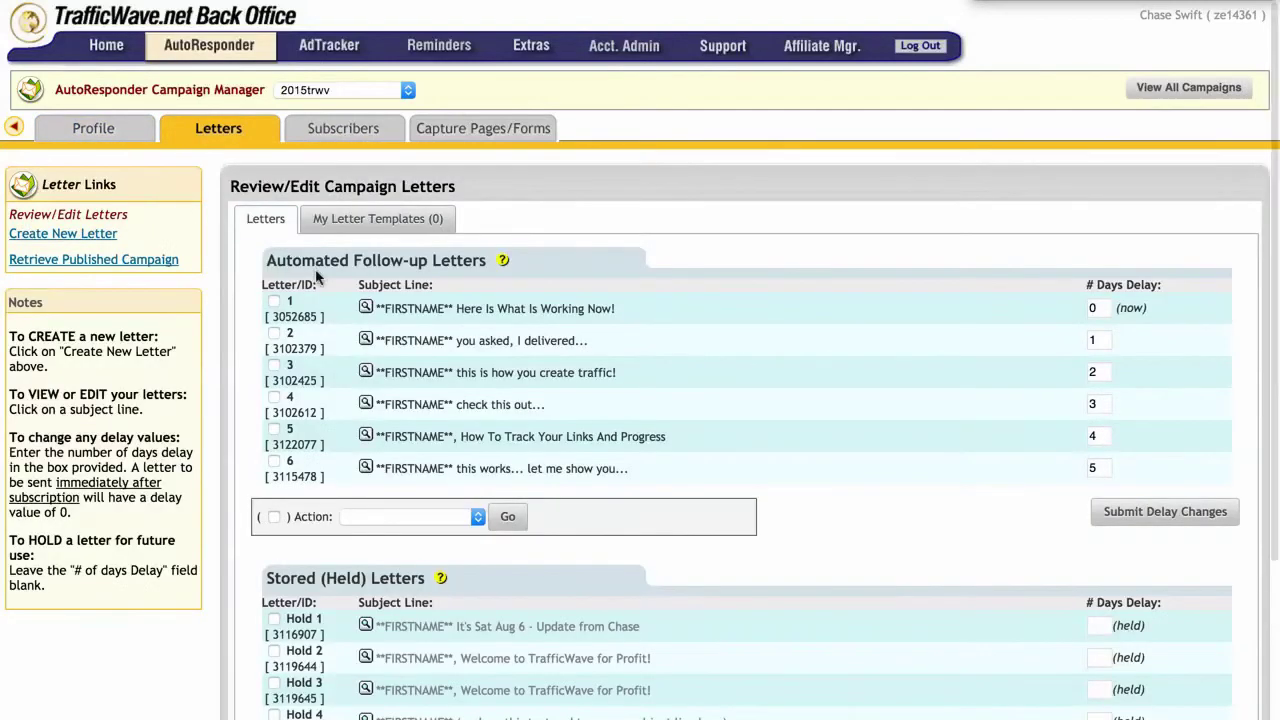
{"action": "double_click", "coordinate": [288, 318]}
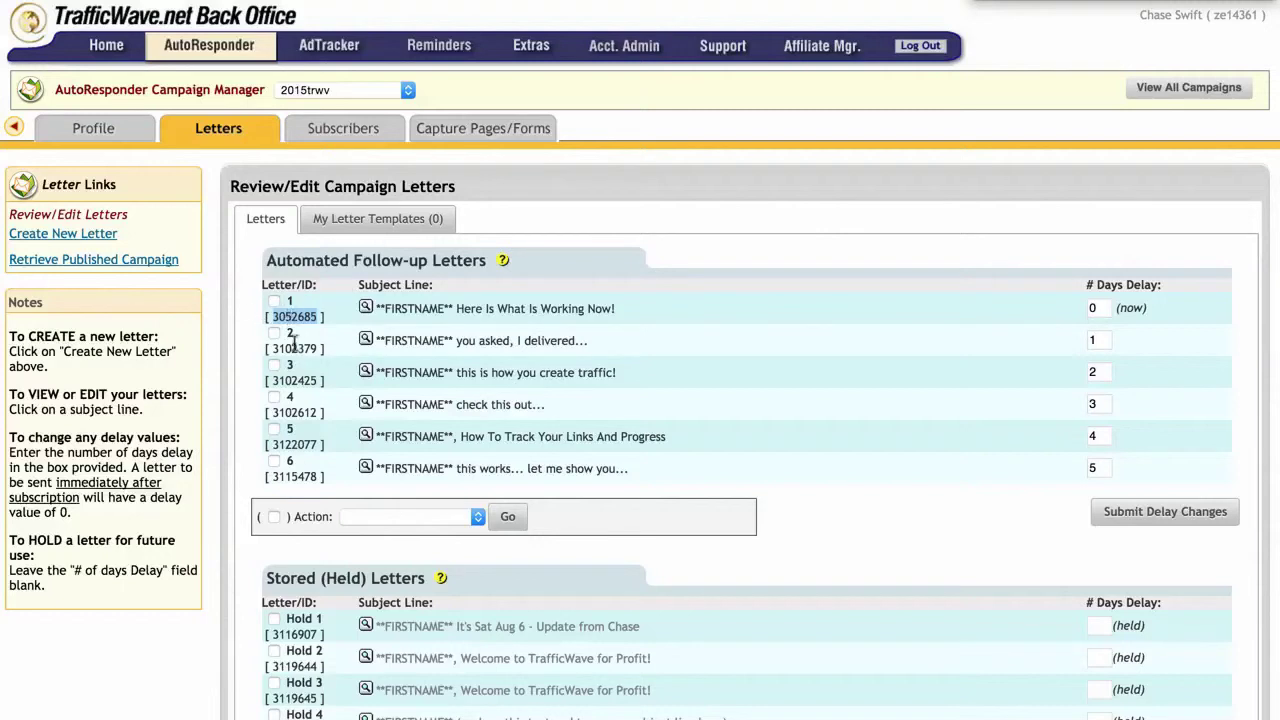
{"action": "double_click", "coordinate": [295, 348]}
{"action": "left_click", "coordinate": [300, 388]}
{"action": "double_click", "coordinate": [300, 385]}
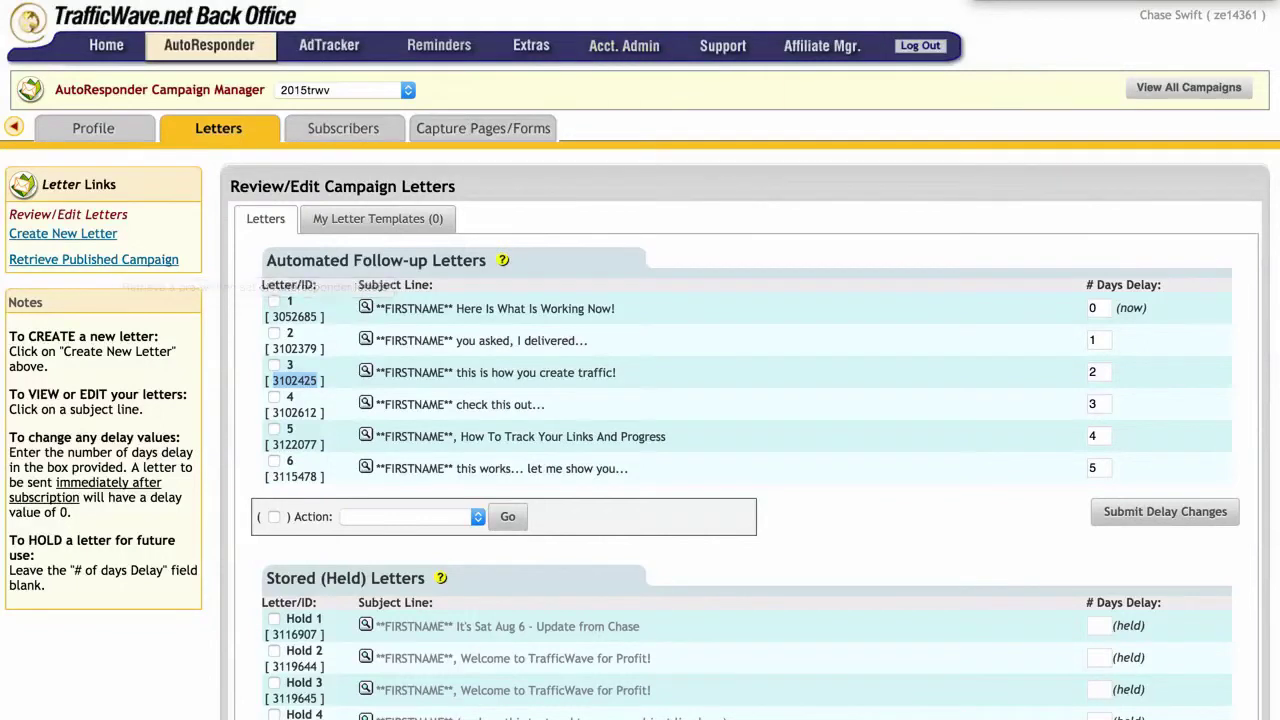
Step: Check the letter IDs against the update instructions page, returning to reselect IDs of letters 1–3
{"action": "key", "text": "ctrl+Tab"}
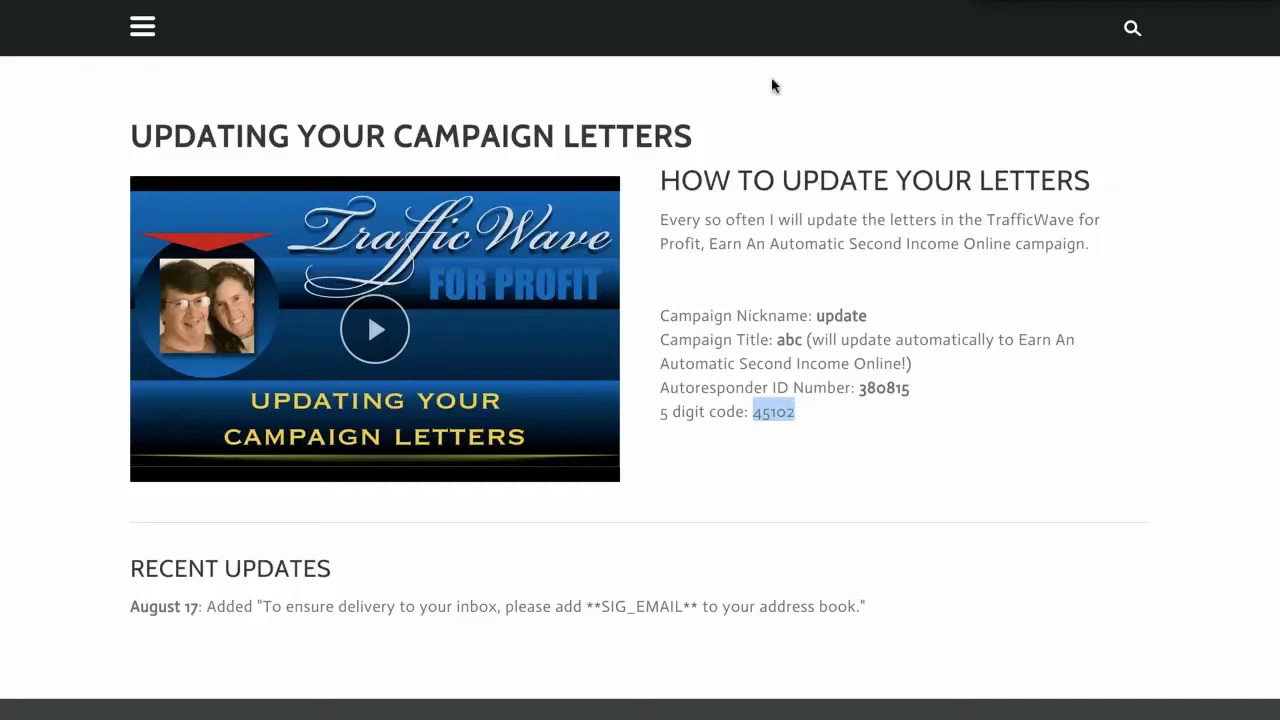
{"action": "key", "text": "ctrl+Tab"}
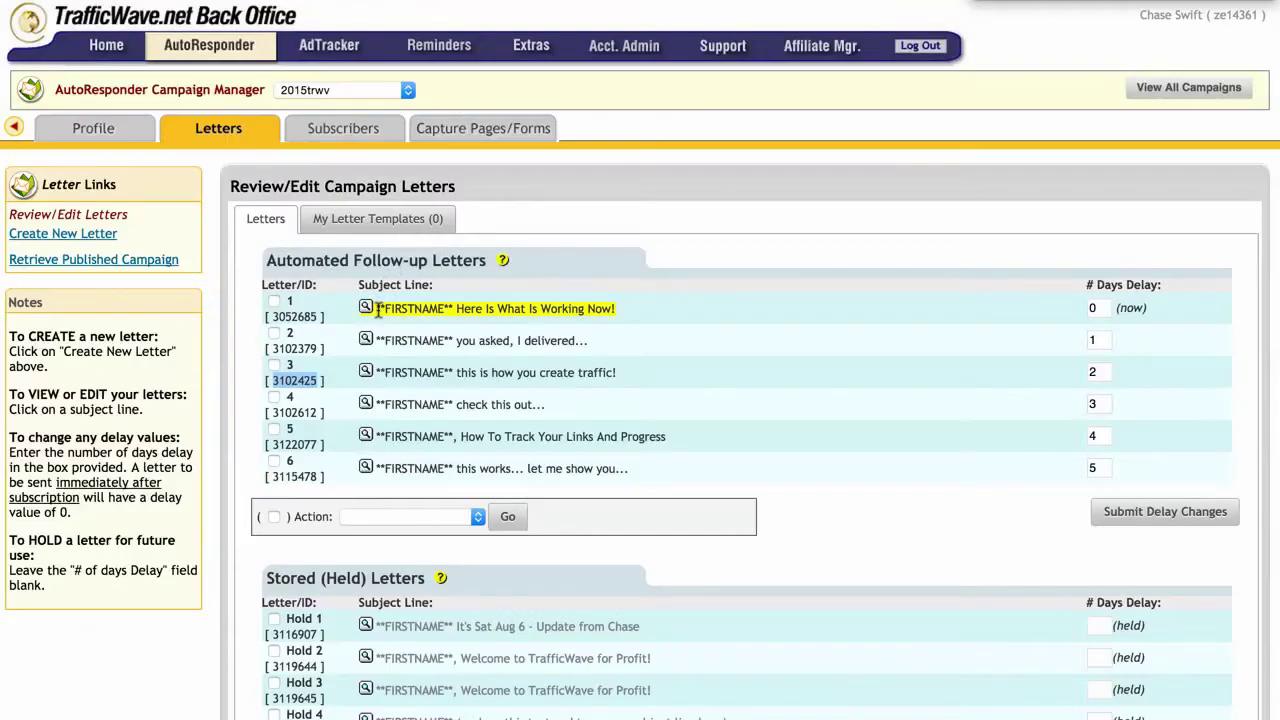
{"action": "mouse_move", "coordinate": [340, 130]}
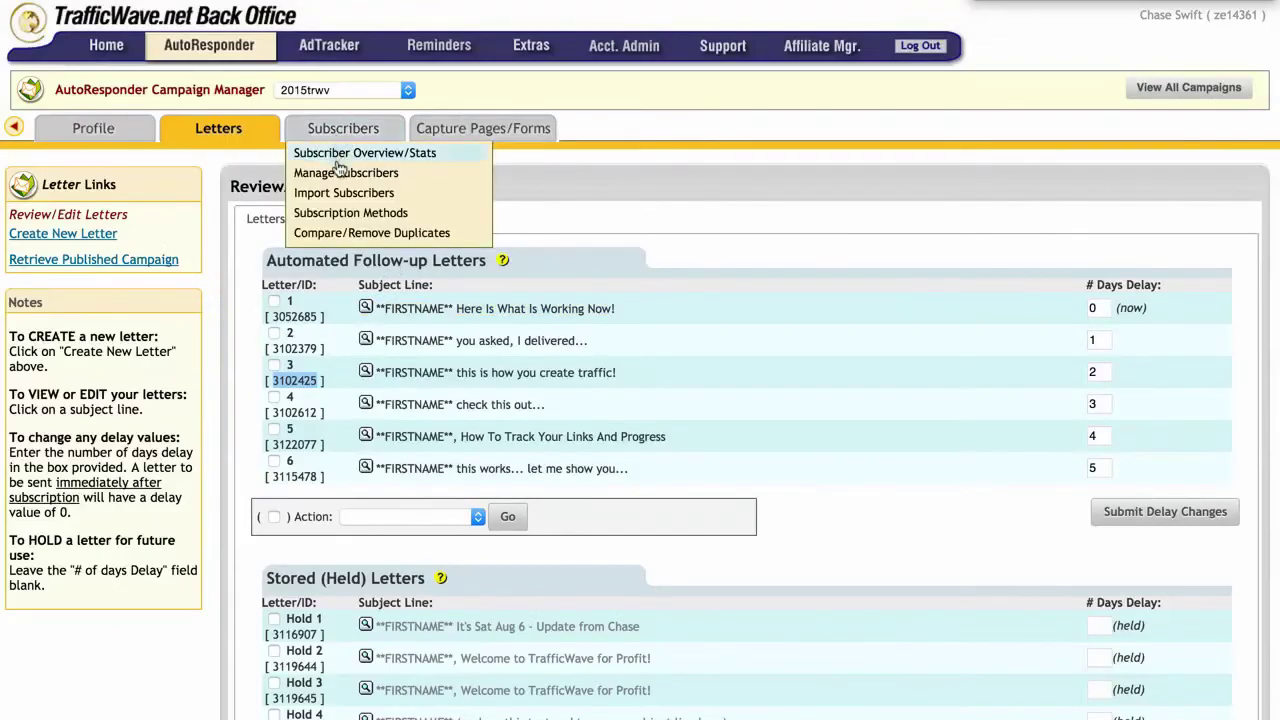
{"action": "left_click", "coordinate": [340, 174]}
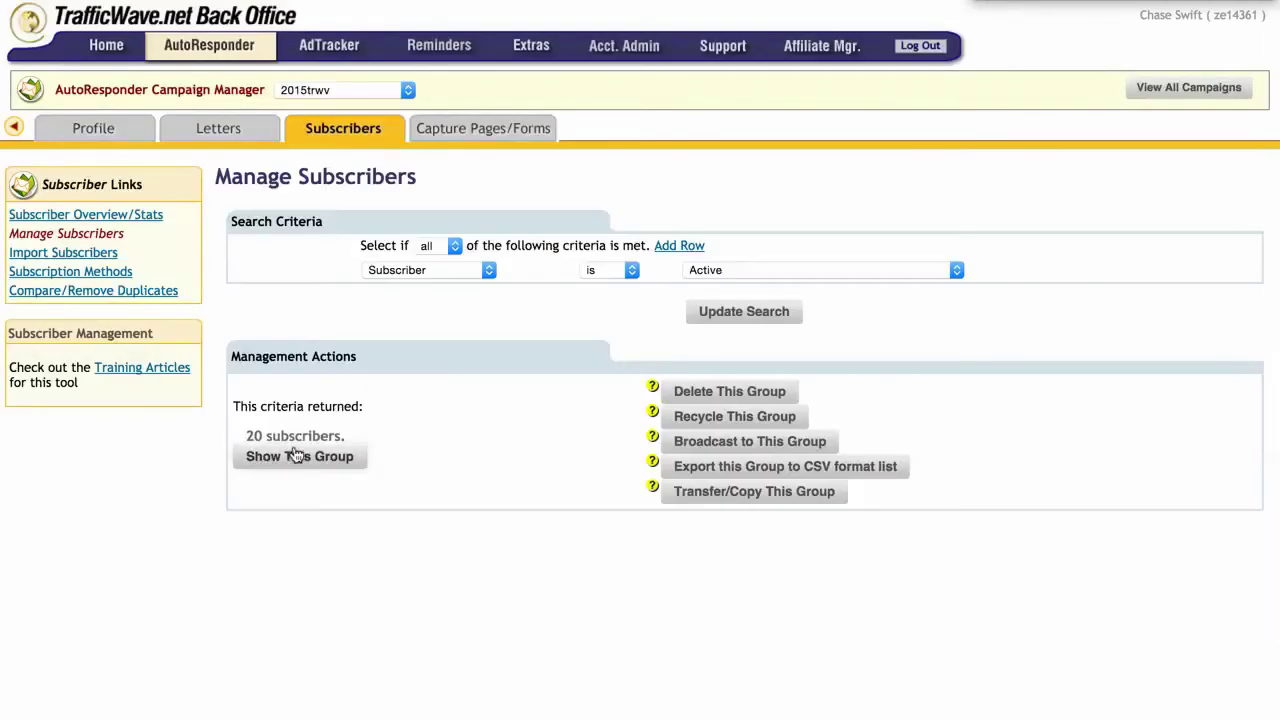
{"action": "mouse_move", "coordinate": [215, 133]}
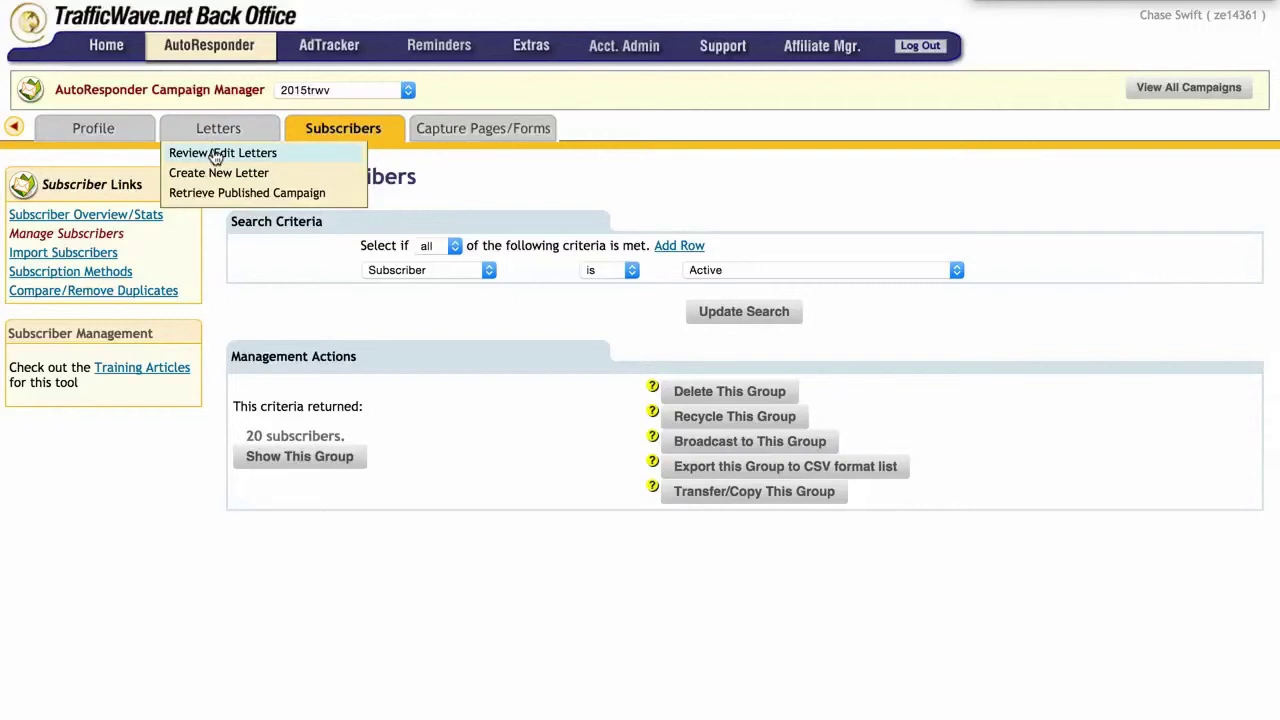
{"action": "left_click", "coordinate": [215, 155]}
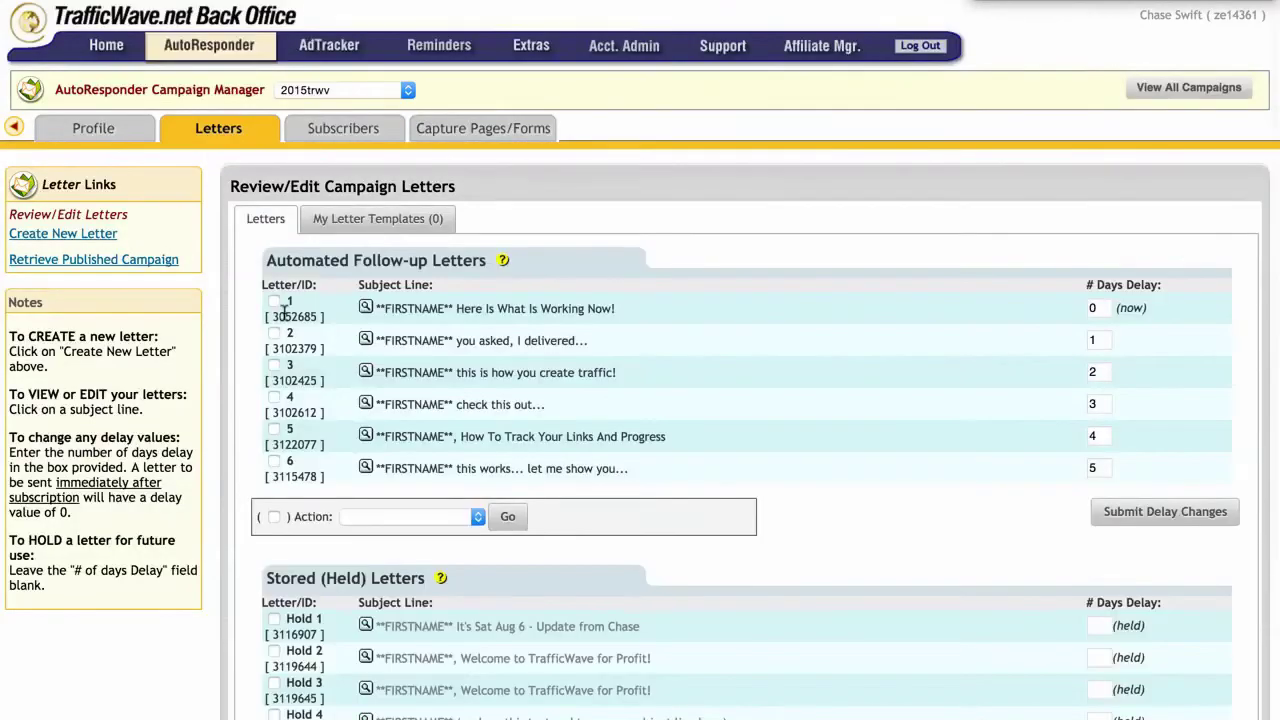
{"action": "double_click", "coordinate": [284, 314]}
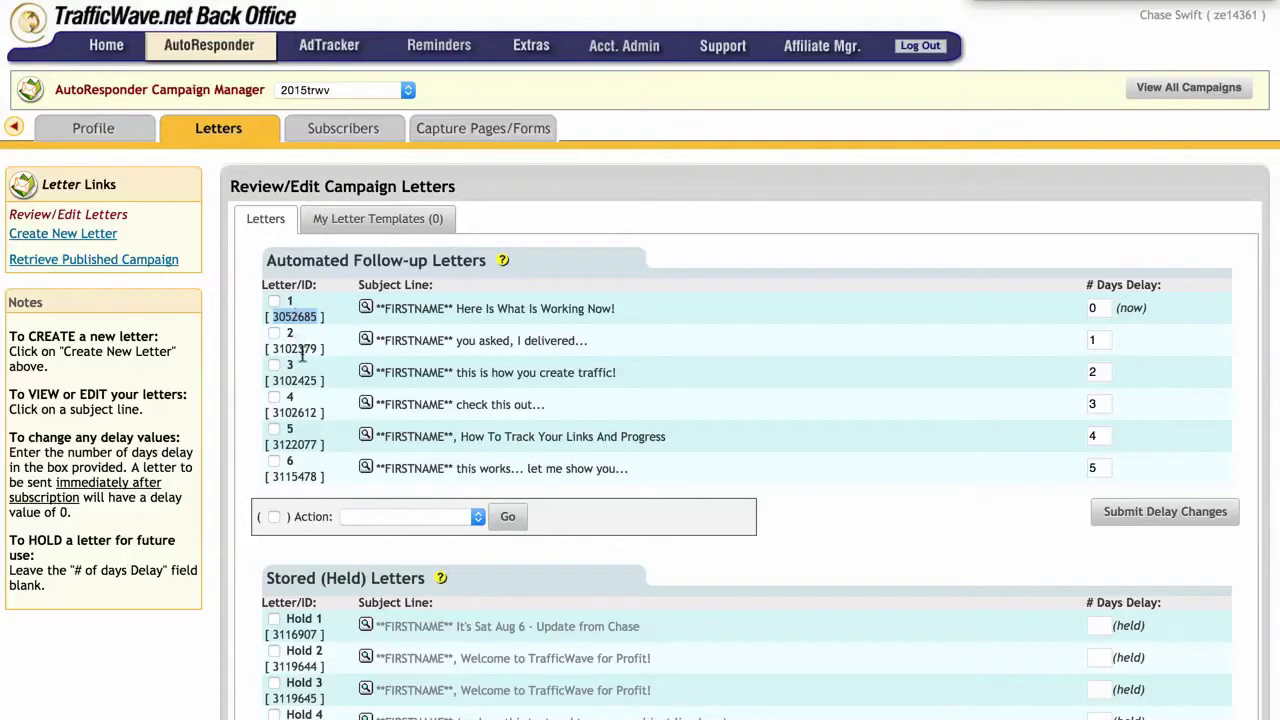
{"action": "double_click", "coordinate": [298, 350]}
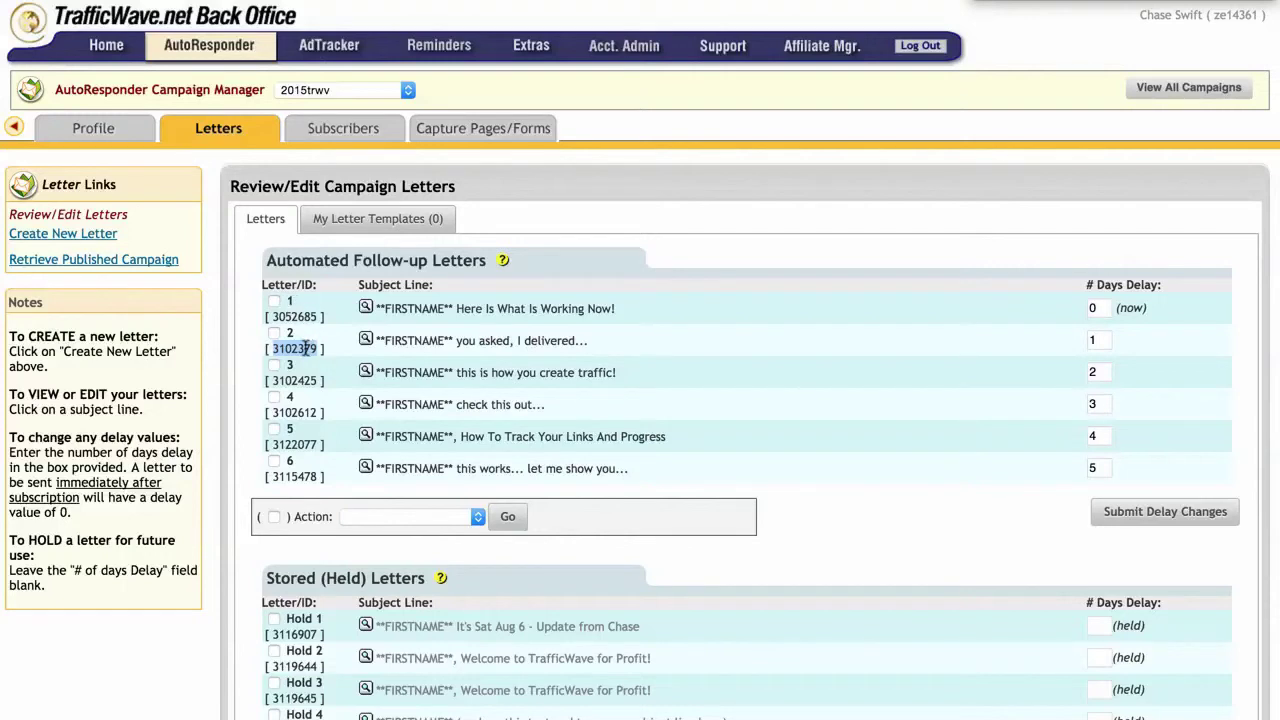
{"action": "double_click", "coordinate": [297, 379]}
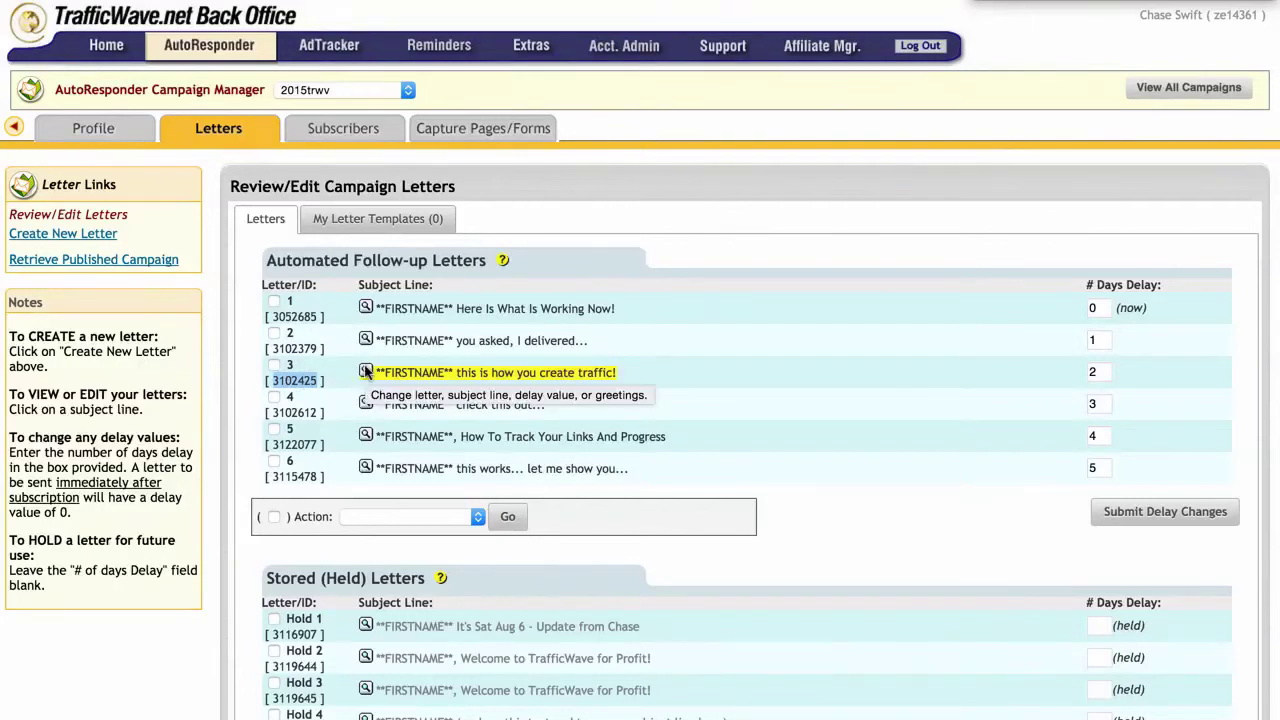
{"action": "left_click", "coordinate": [366, 372]}
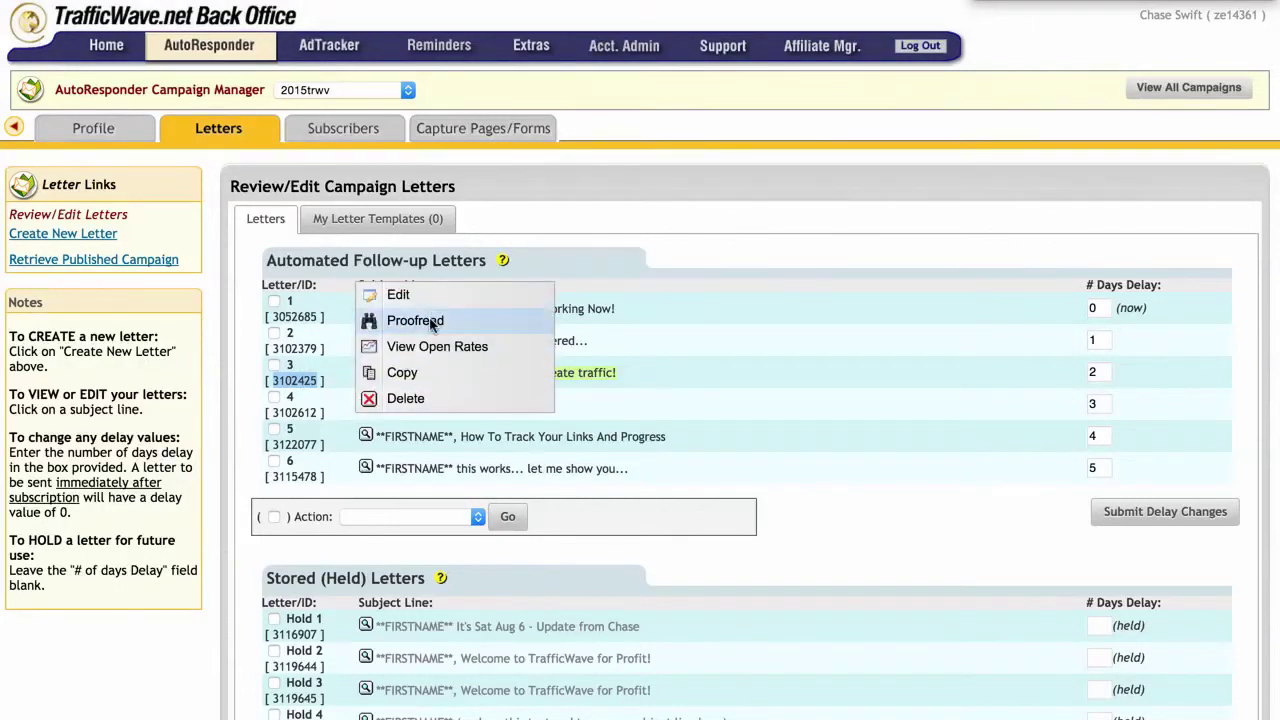
{"action": "left_click", "coordinate": [410, 317]}
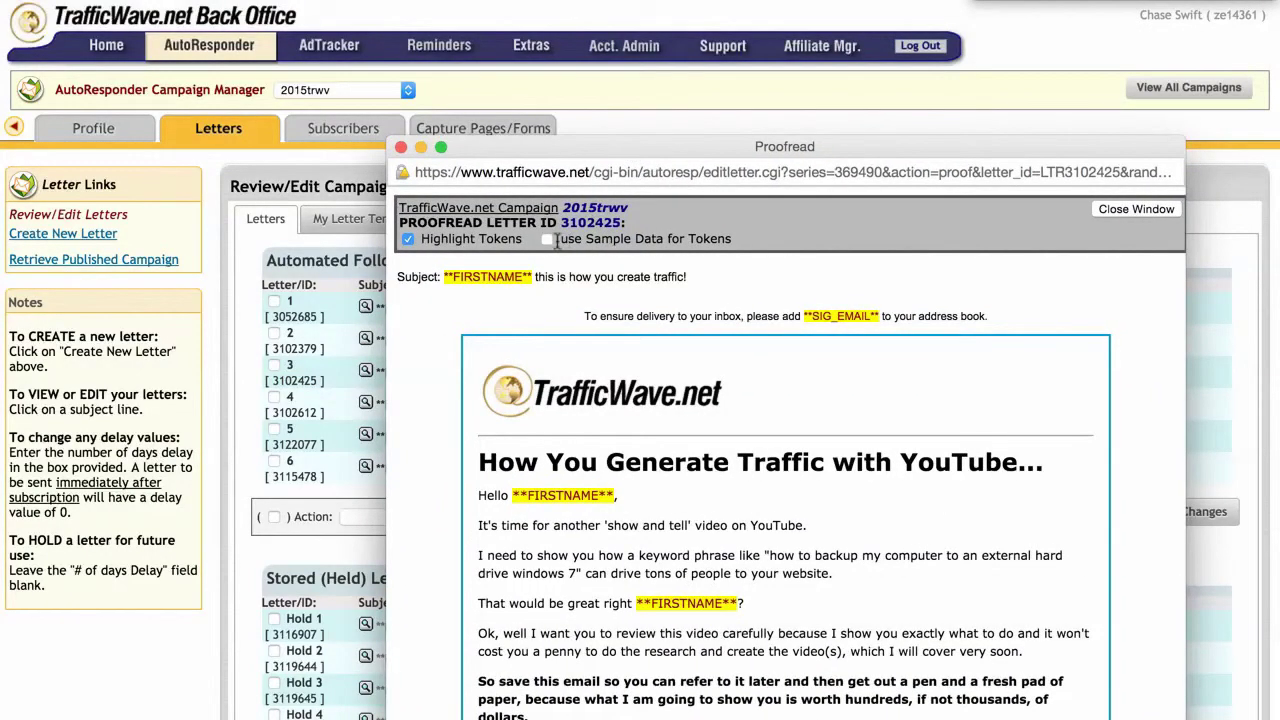
{"action": "left_click", "coordinate": [547, 240]}
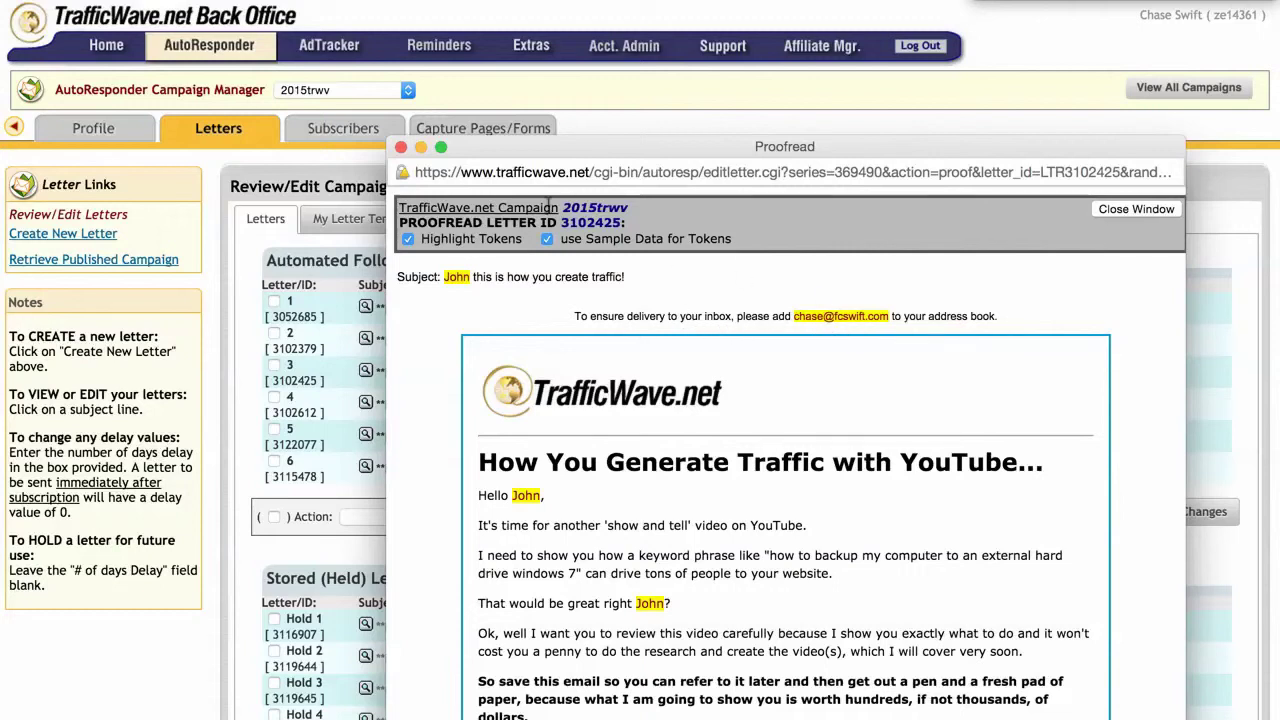
{"action": "left_click", "coordinate": [401, 147]}
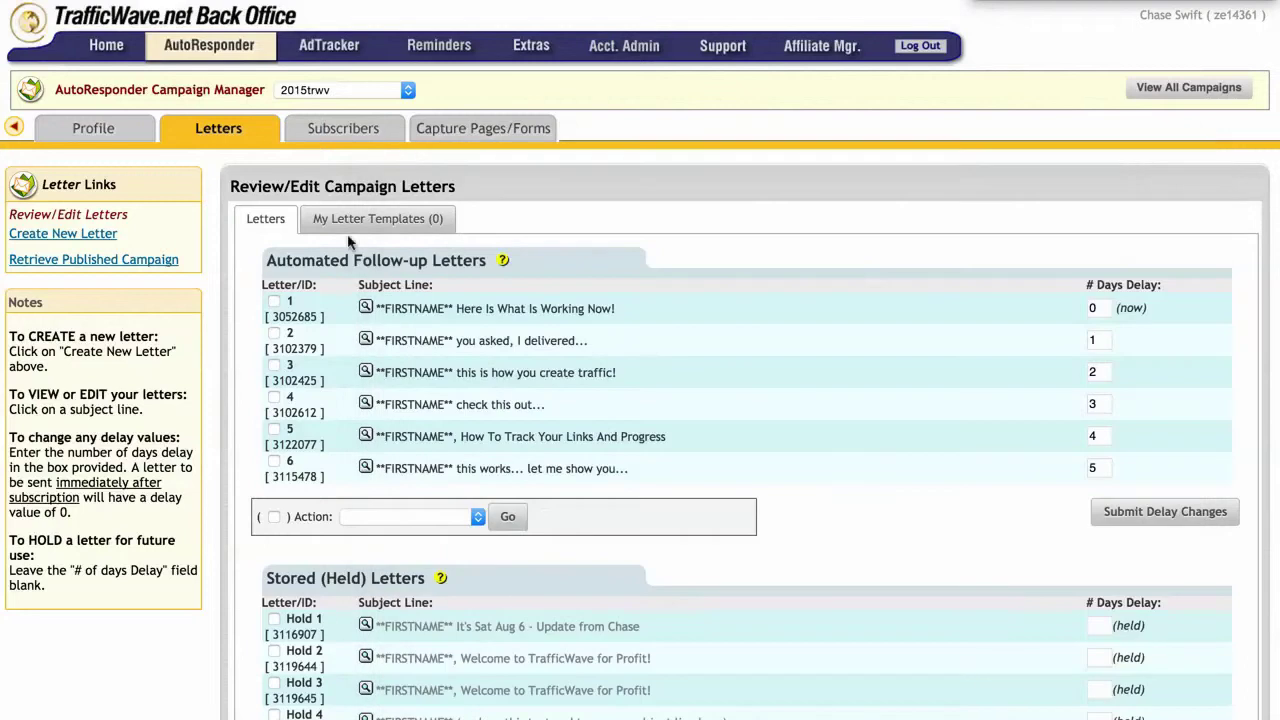
{"action": "double_click", "coordinate": [298, 381]}
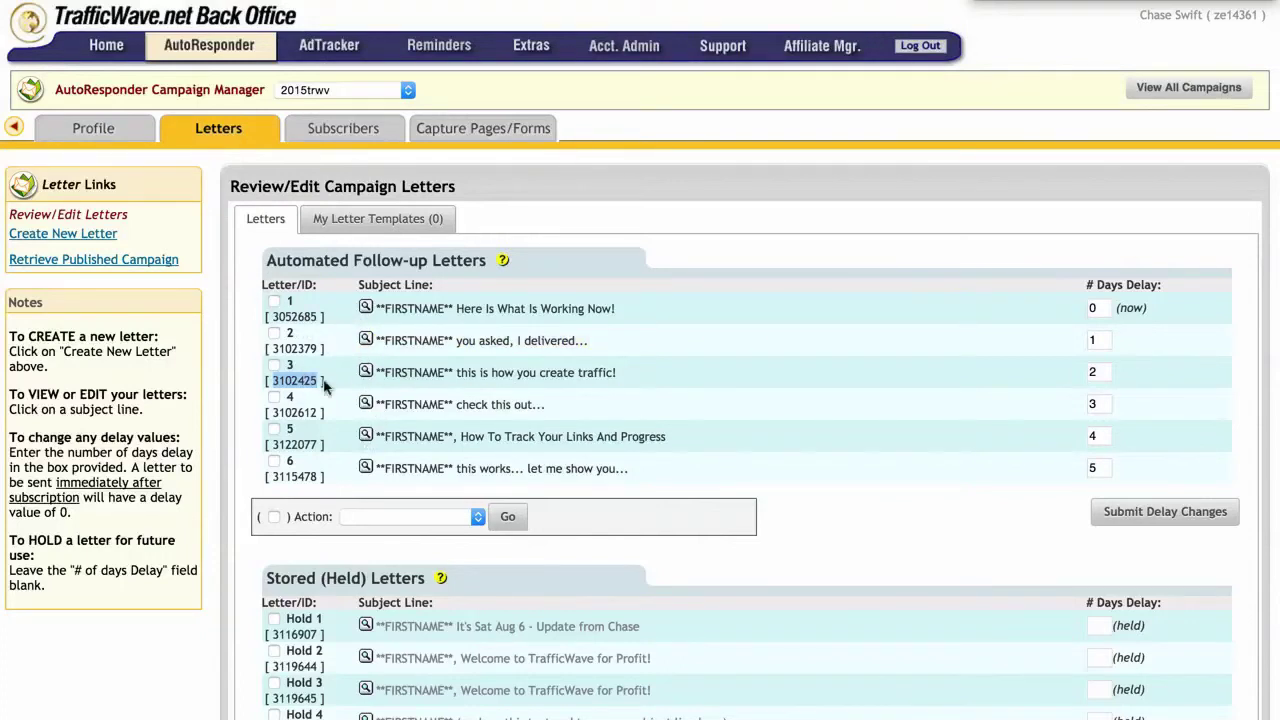
{"action": "double_click", "coordinate": [295, 412]}
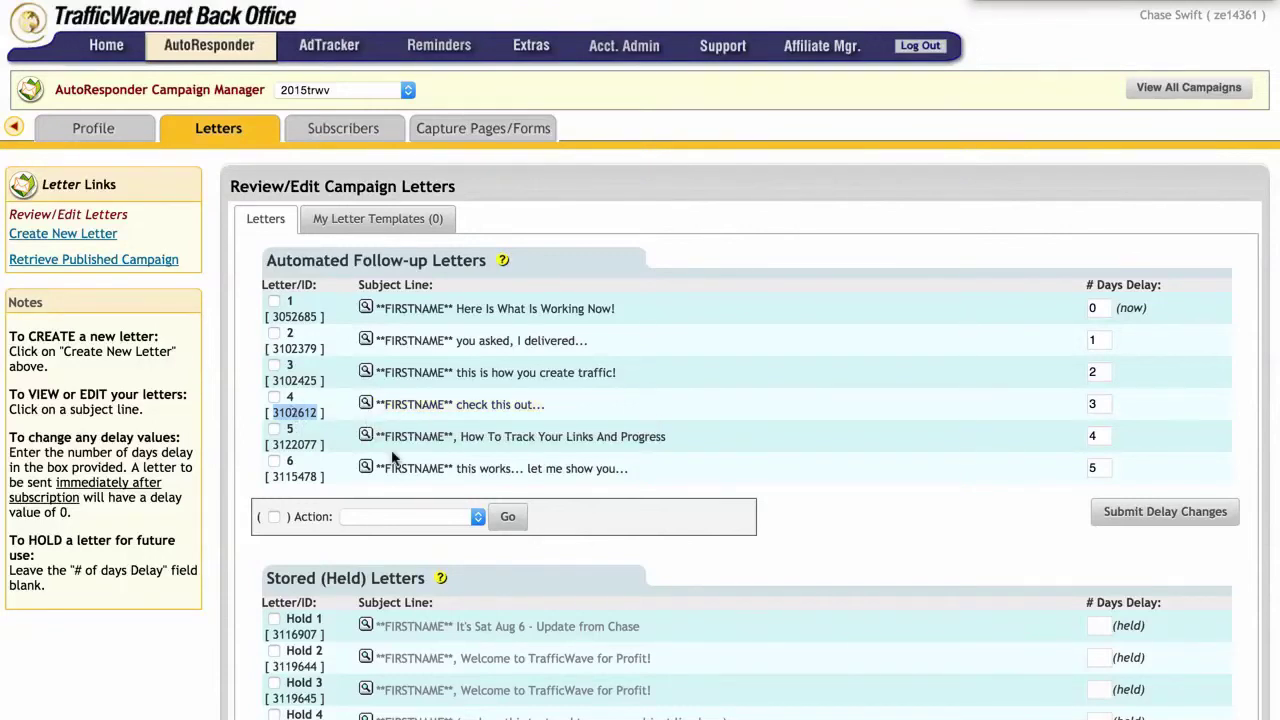
{"action": "scroll", "coordinate": [390, 455], "scroll_direction": "down", "scroll_amount": 5}
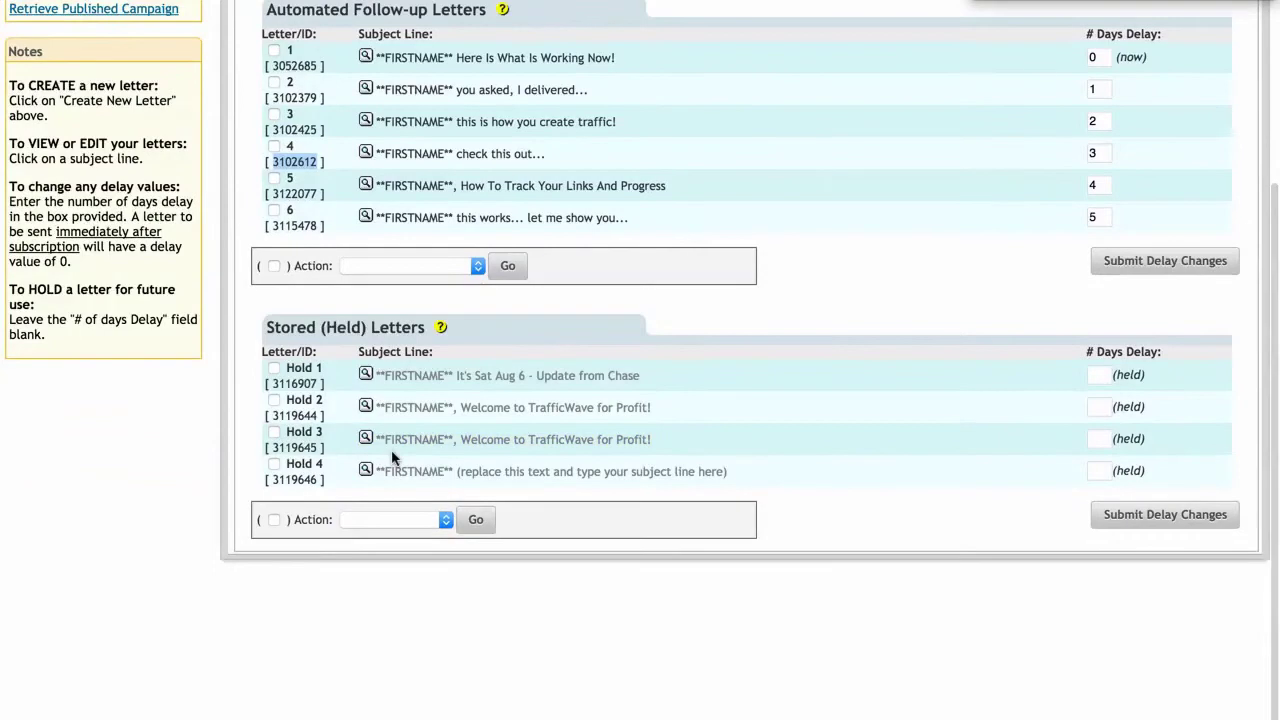
{"action": "scroll", "coordinate": [391, 455], "scroll_direction": "up", "scroll_amount": 1}
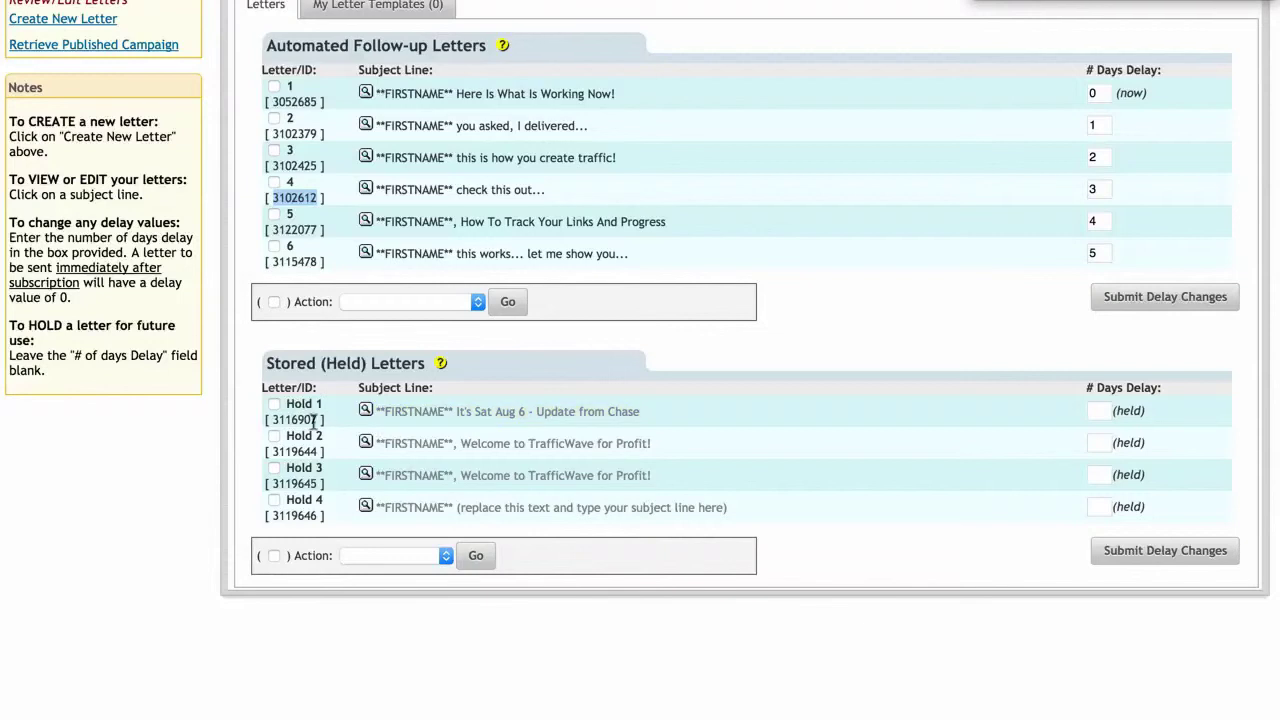
{"action": "left_click", "coordinate": [365, 411]}
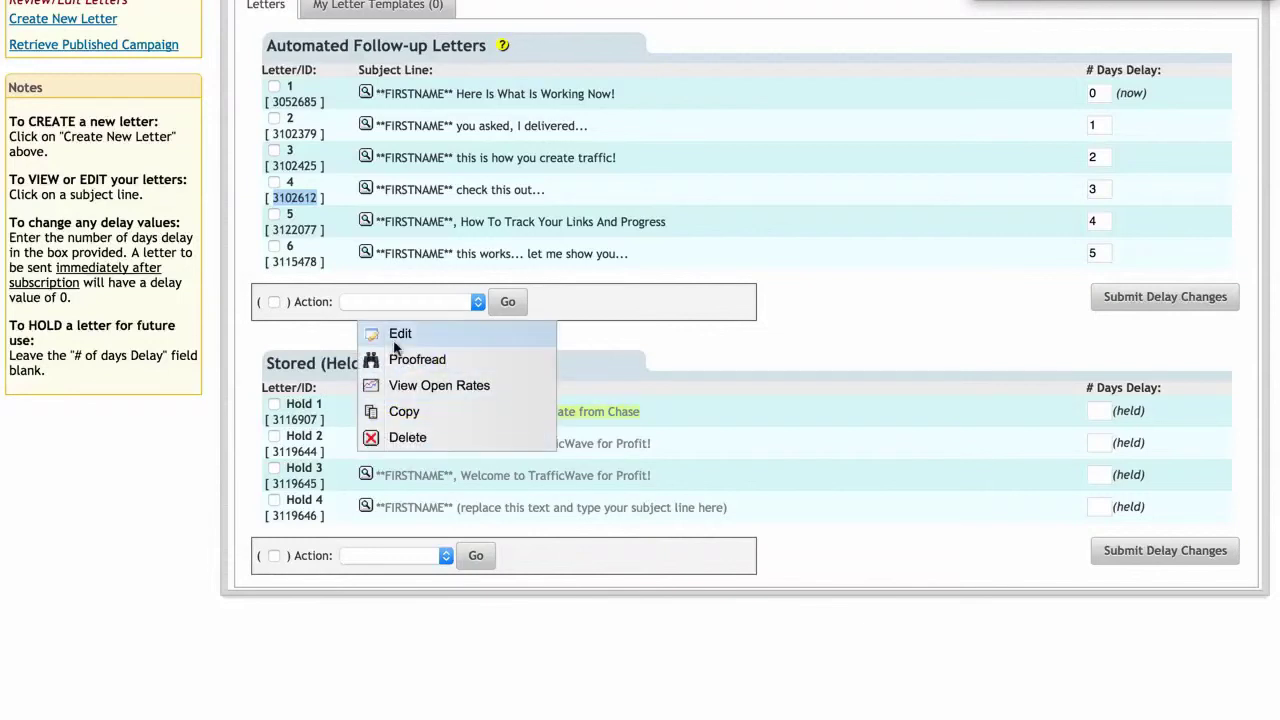
{"action": "left_click", "coordinate": [228, 422]}
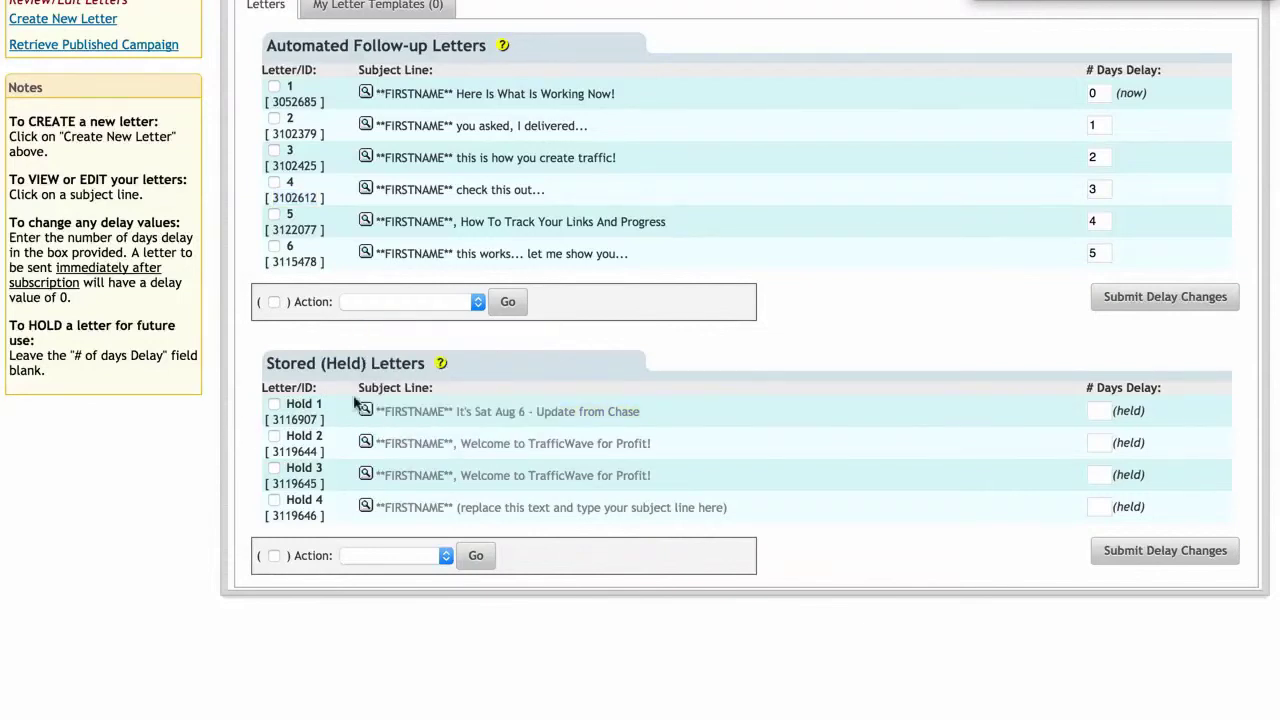
{"action": "scroll", "coordinate": [368, 438], "scroll_direction": "up", "scroll_amount": 5}
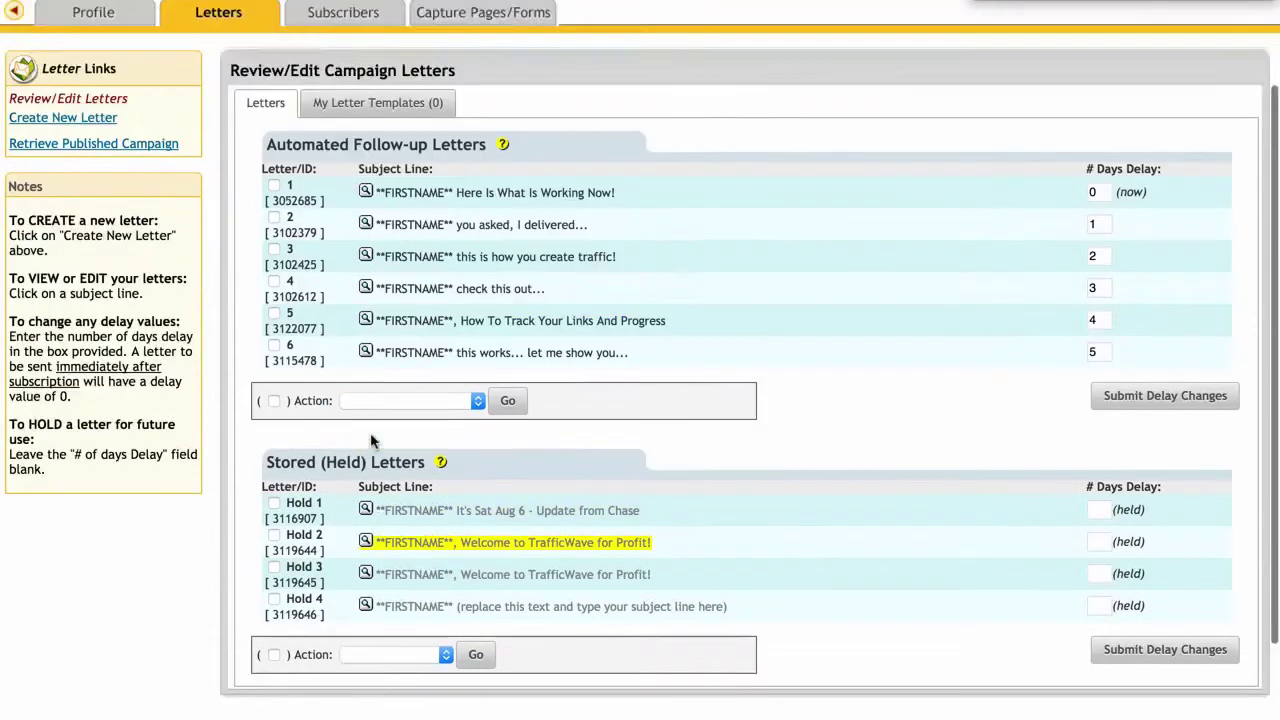
Step: Switch to the 'update' campaign and scroll its Review/Edit Letters page to the held letters
{"action": "left_click", "coordinate": [296, 89]}
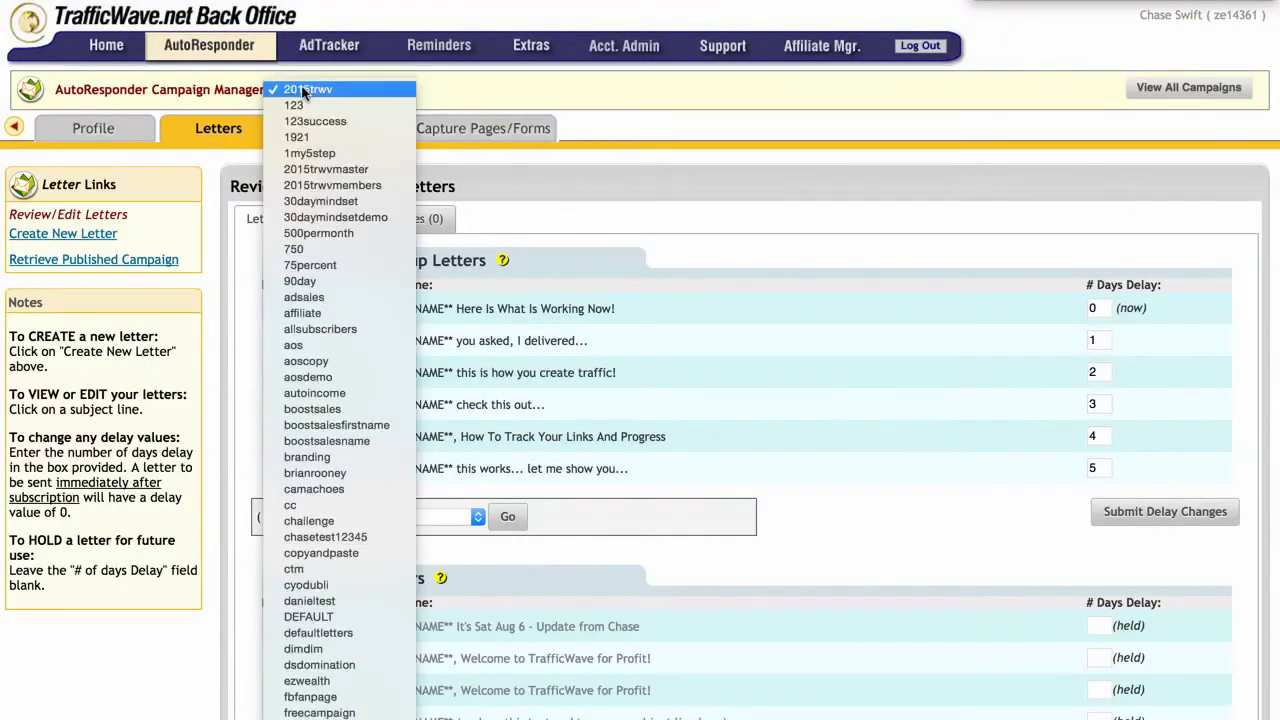
{"action": "scroll", "coordinate": [311, 408], "scroll_direction": "down", "scroll_amount": 10}
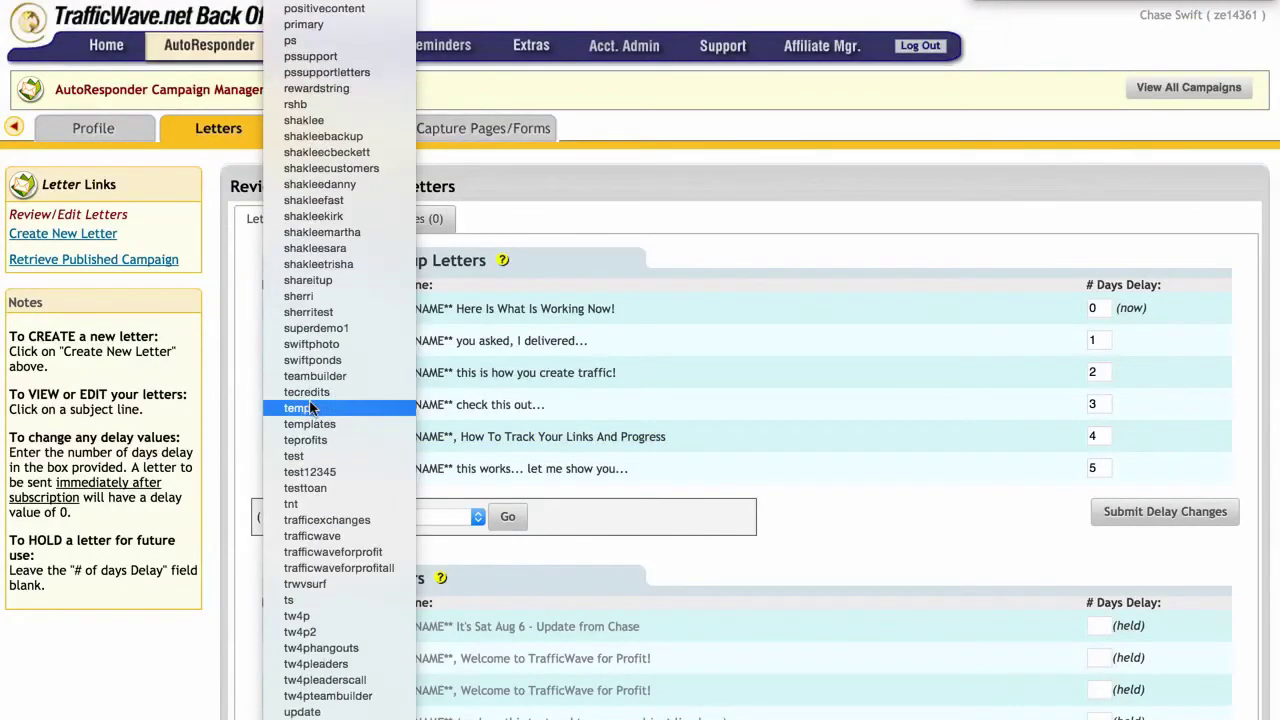
{"action": "left_click", "coordinate": [310, 712]}
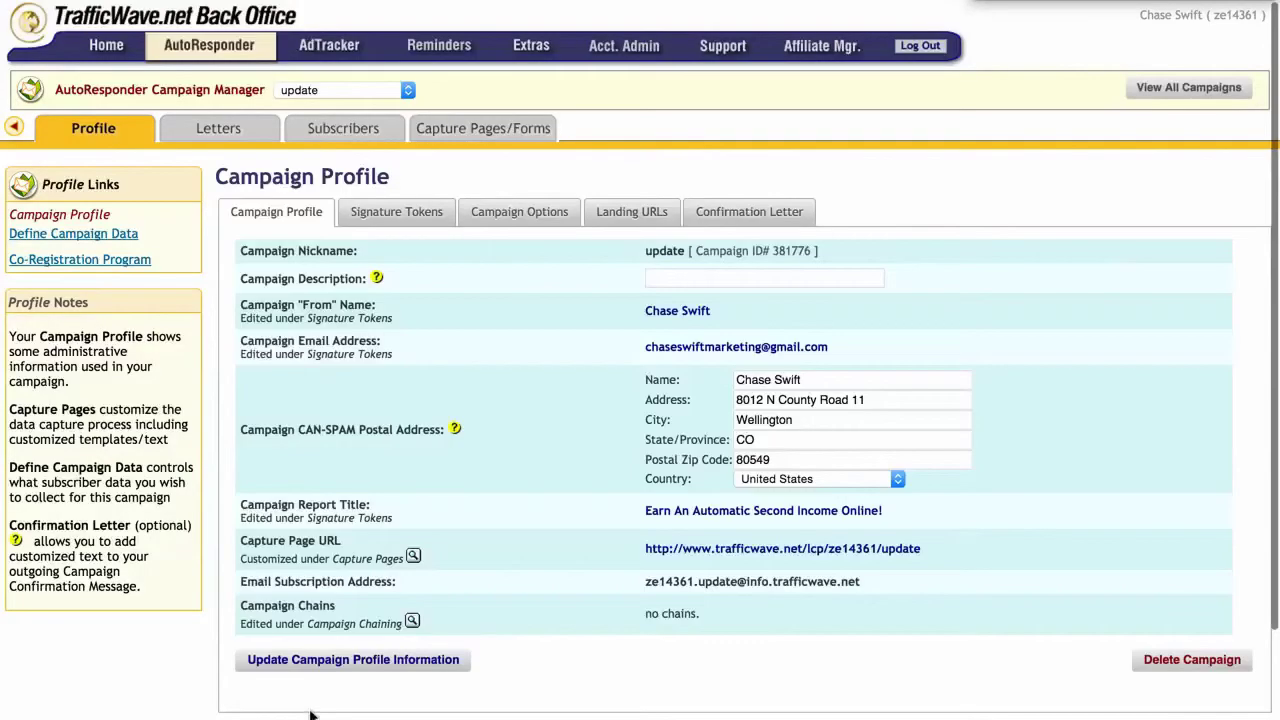
{"action": "mouse_move", "coordinate": [226, 140]}
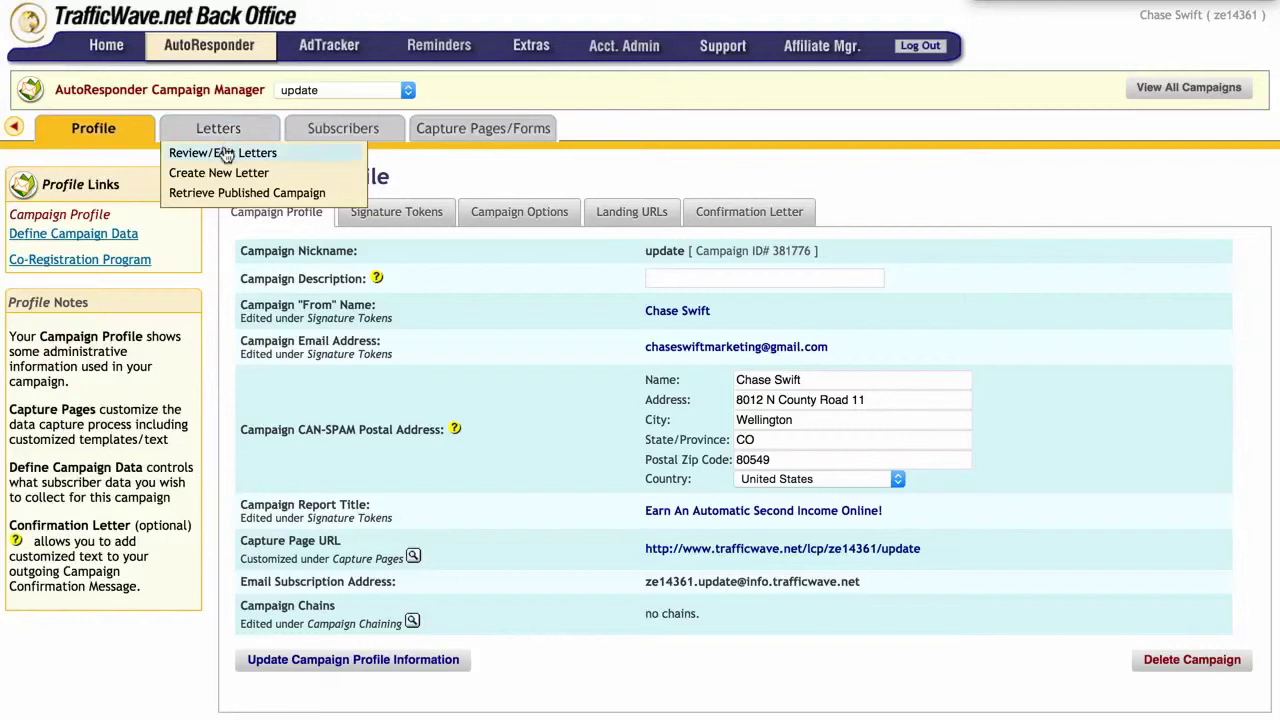
{"action": "left_click", "coordinate": [226, 153]}
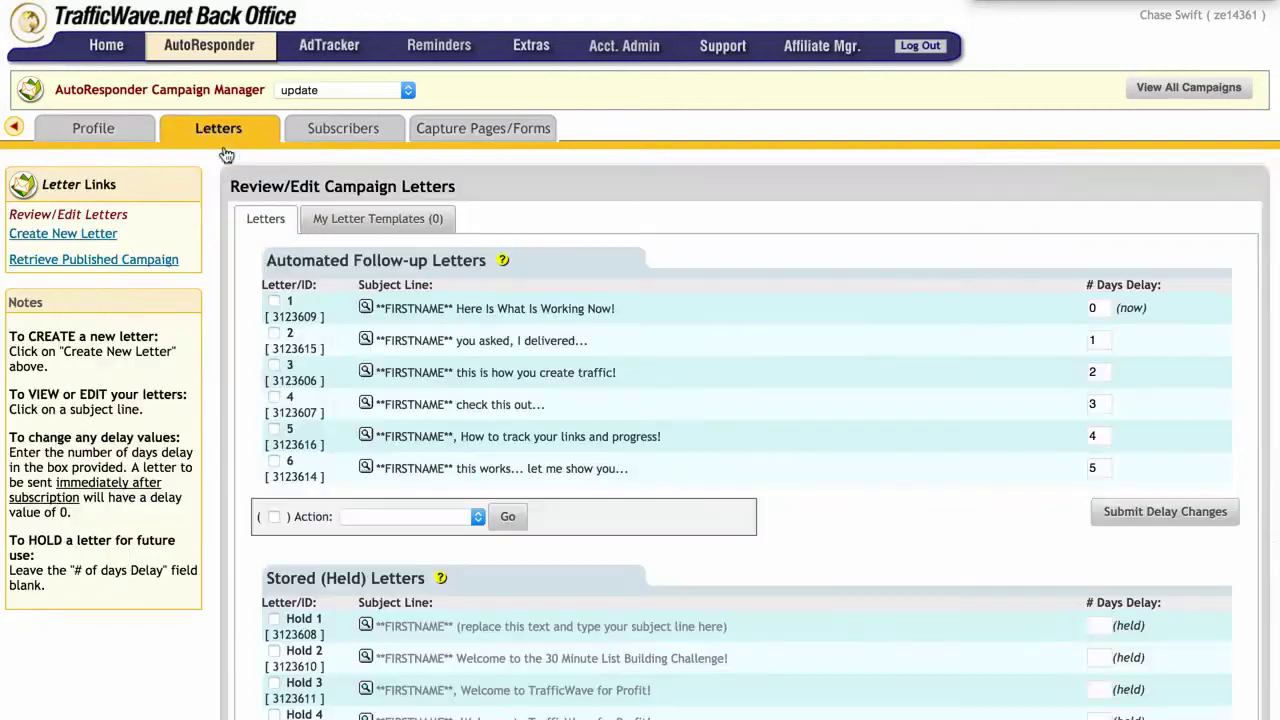
{"action": "scroll", "coordinate": [277, 371], "scroll_direction": "down", "scroll_amount": 5}
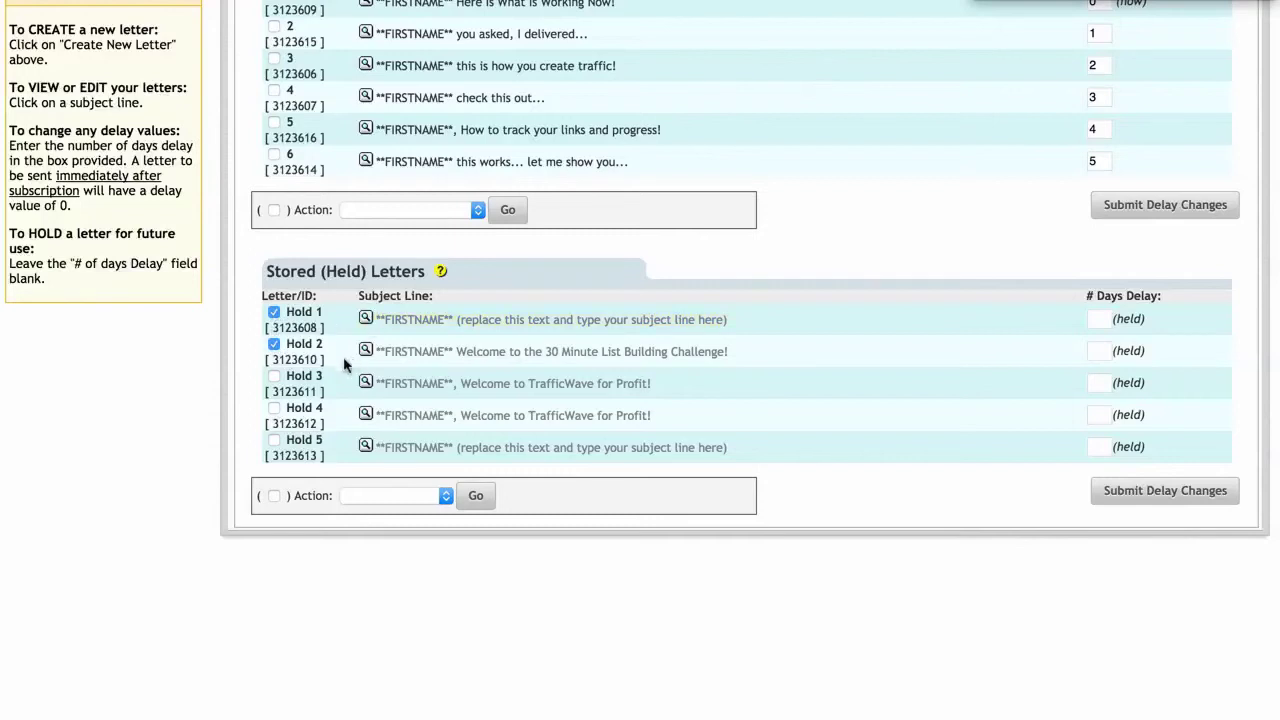
Step: Tick all five held letters and choose Copy Selected
{"action": "left_click", "coordinate": [274, 378]}
{"action": "left_click", "coordinate": [396, 496]}
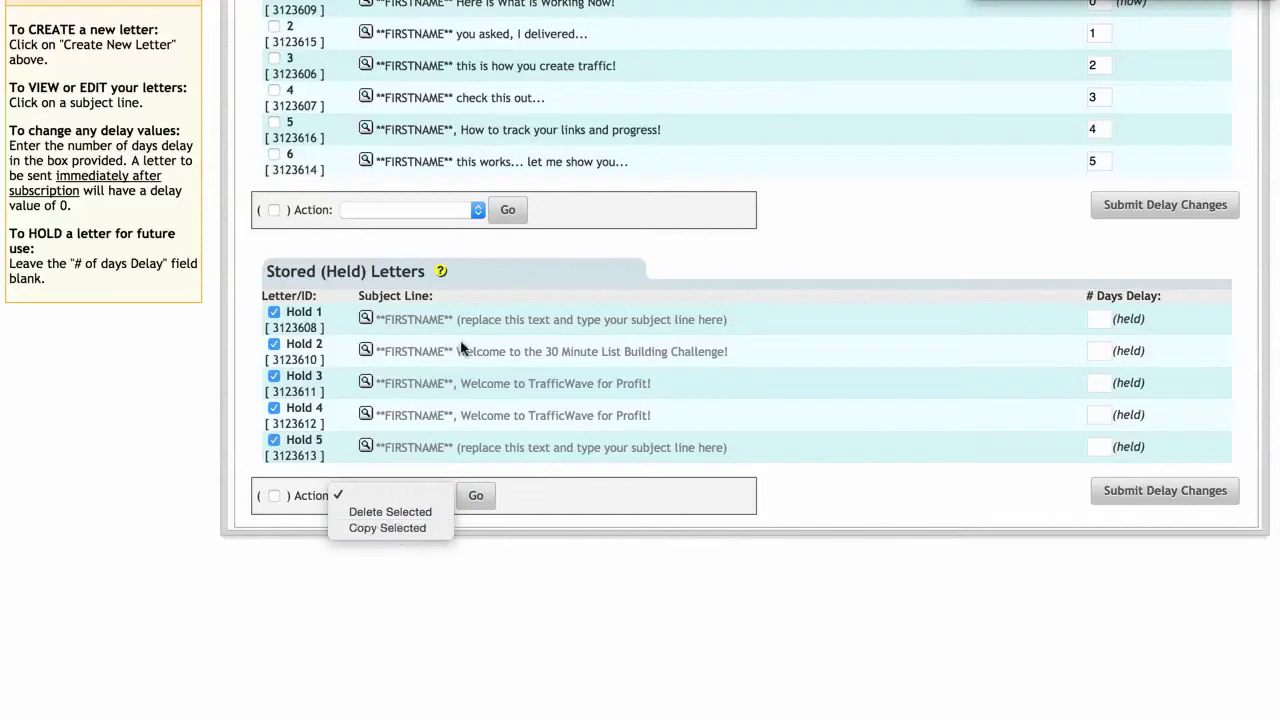
{"action": "left_click", "coordinate": [388, 528]}
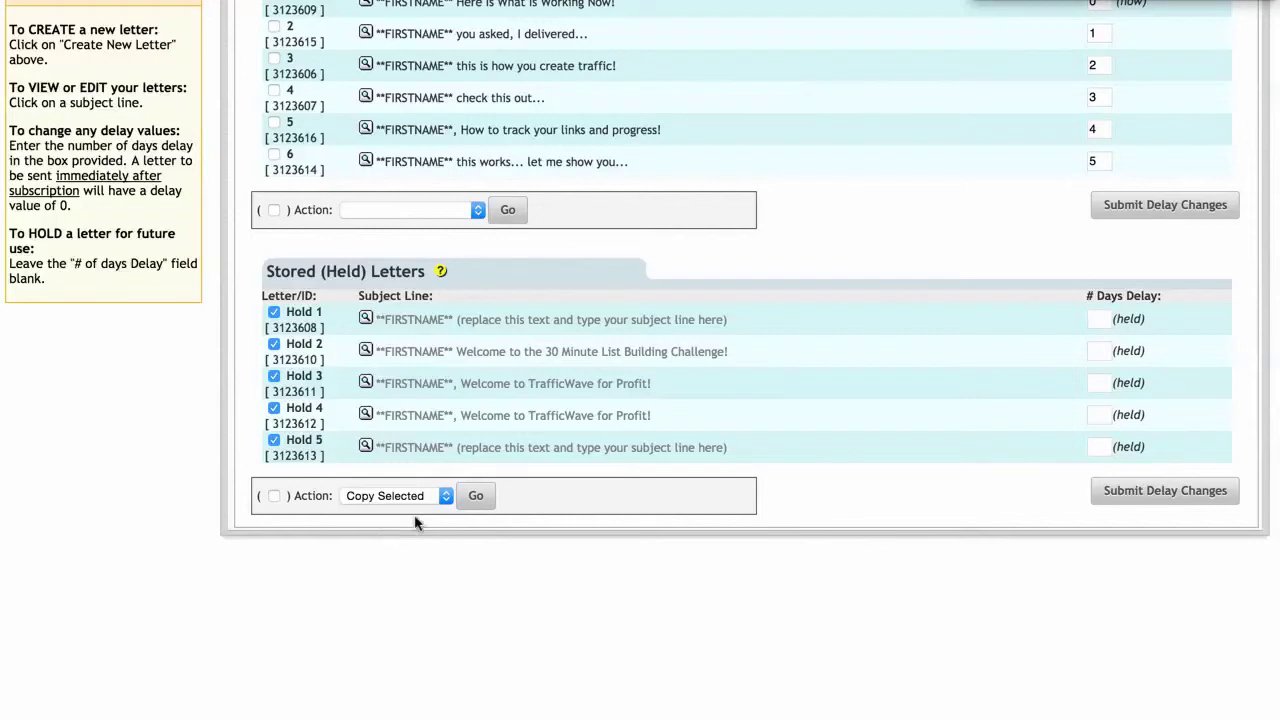
{"action": "left_click", "coordinate": [475, 497]}
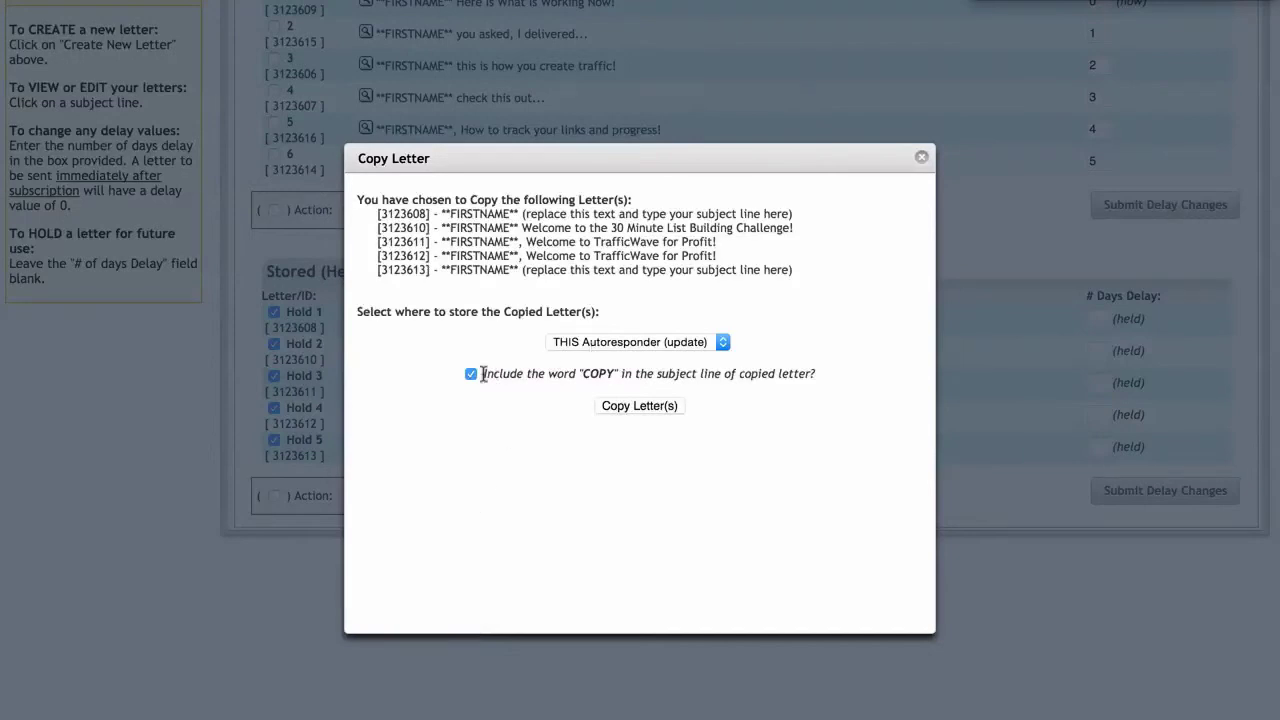
Step: Copy the five letters into 2015trwv, keeping 'Include COPY' in their subjects
{"action": "left_click", "coordinate": [628, 342]}
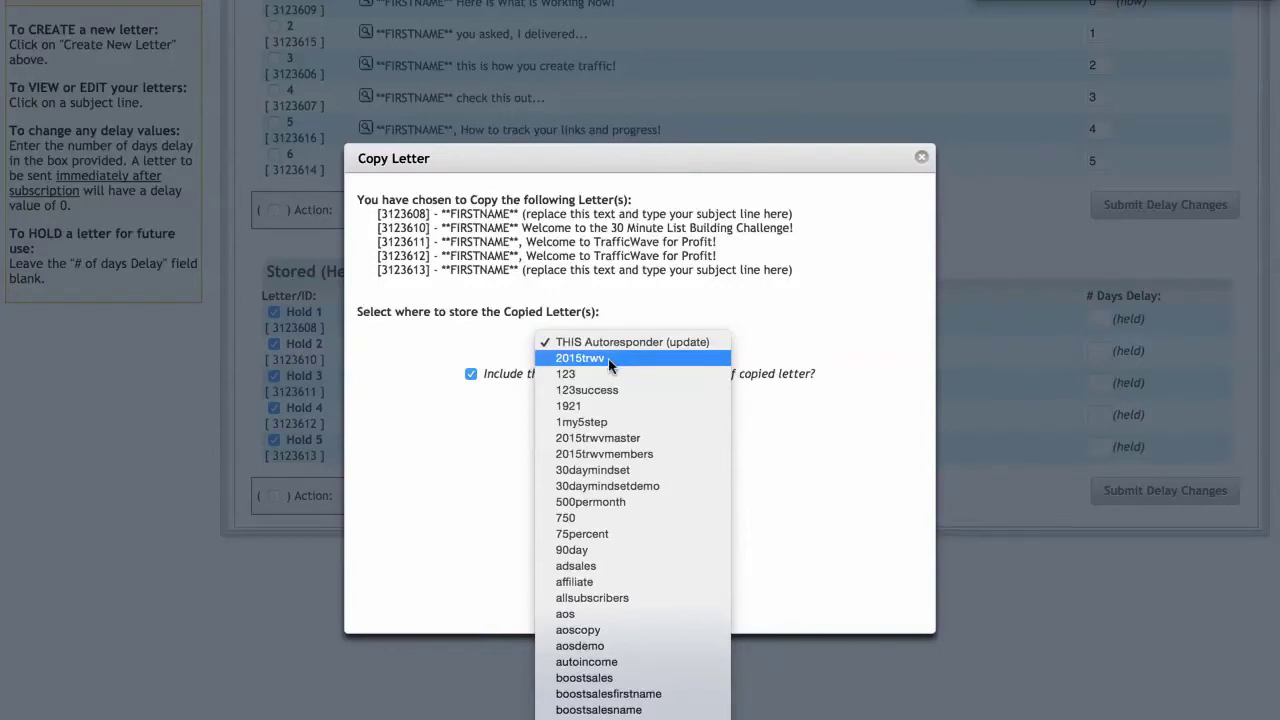
{"action": "left_click", "coordinate": [610, 360]}
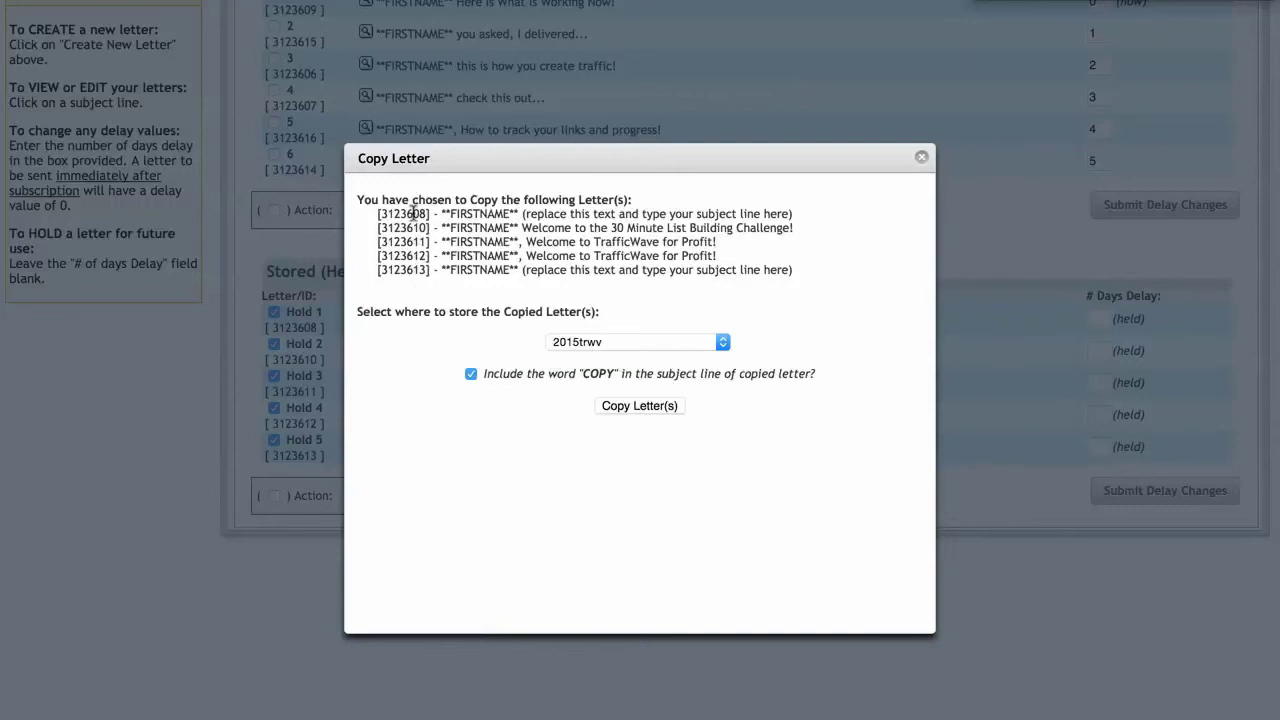
{"action": "double_click", "coordinate": [409, 213]}
{"action": "left_click", "coordinate": [417, 233]}
{"action": "left_click", "coordinate": [638, 406]}
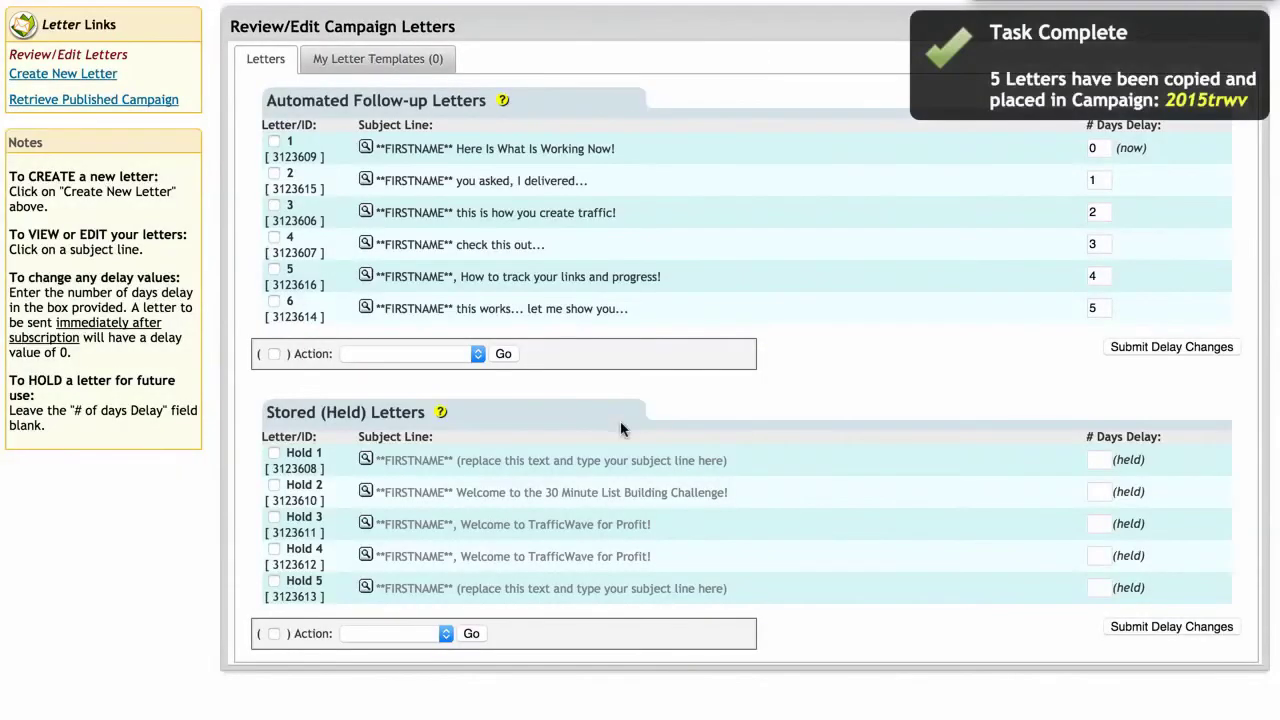
Step: Switch to 2015trwv and scroll its letters page down to the copied held letters Hold 5–9
{"action": "scroll", "coordinate": [575, 490], "scroll_direction": "up", "scroll_amount": 3}
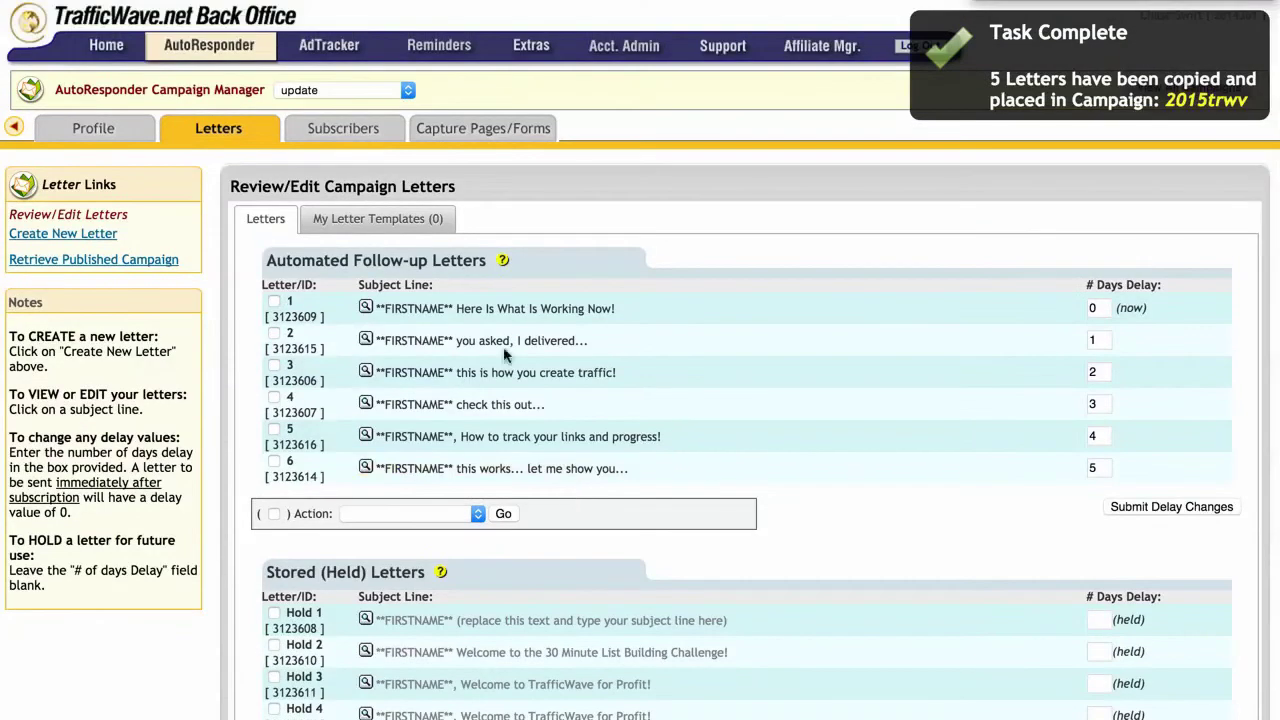
{"action": "left_click", "coordinate": [333, 95]}
{"action": "left_click", "coordinate": [333, 92]}
{"action": "mouse_move", "coordinate": [310, 100]}
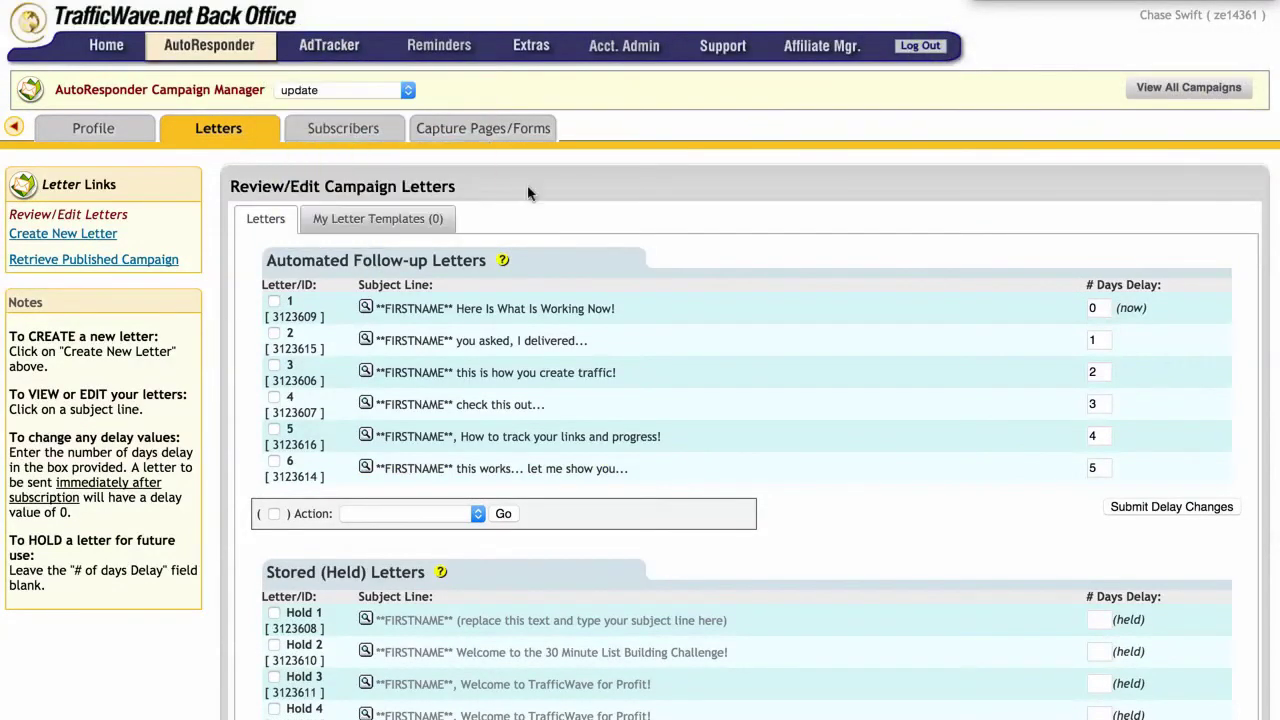
{"action": "left_click", "coordinate": [385, 92]}
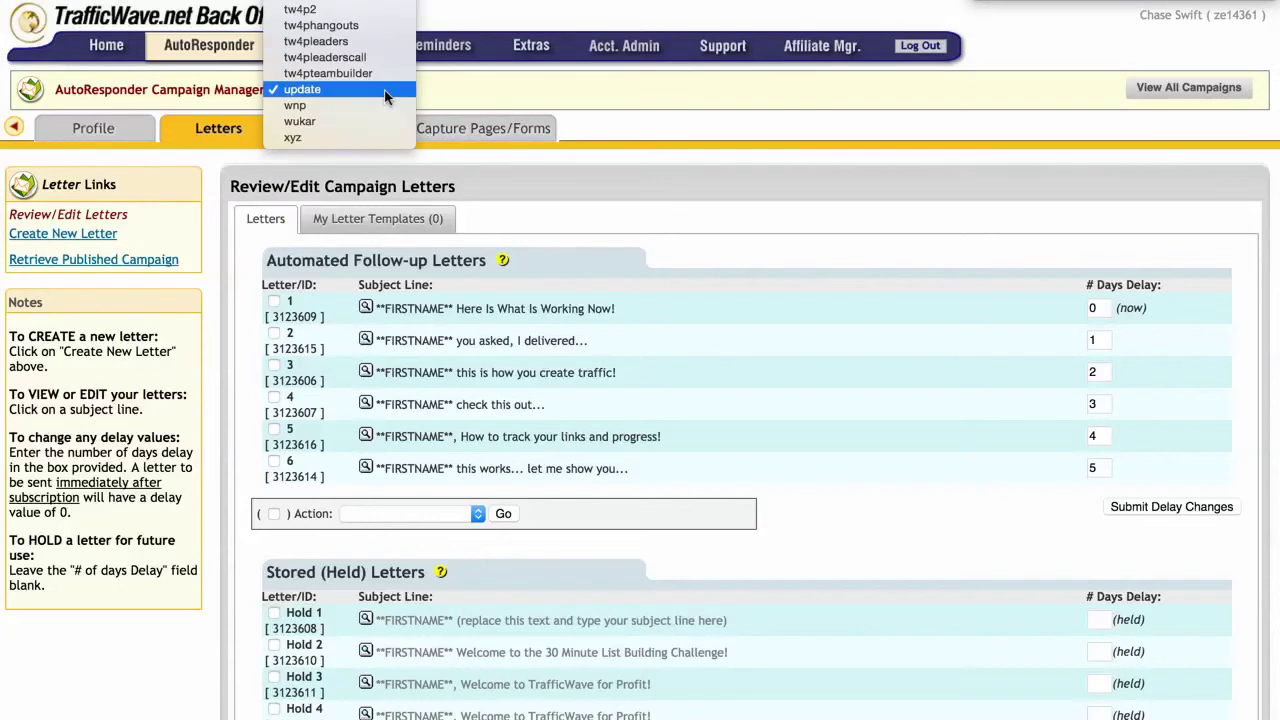
{"action": "scroll", "coordinate": [385, 97], "scroll_direction": "up", "scroll_amount": 15}
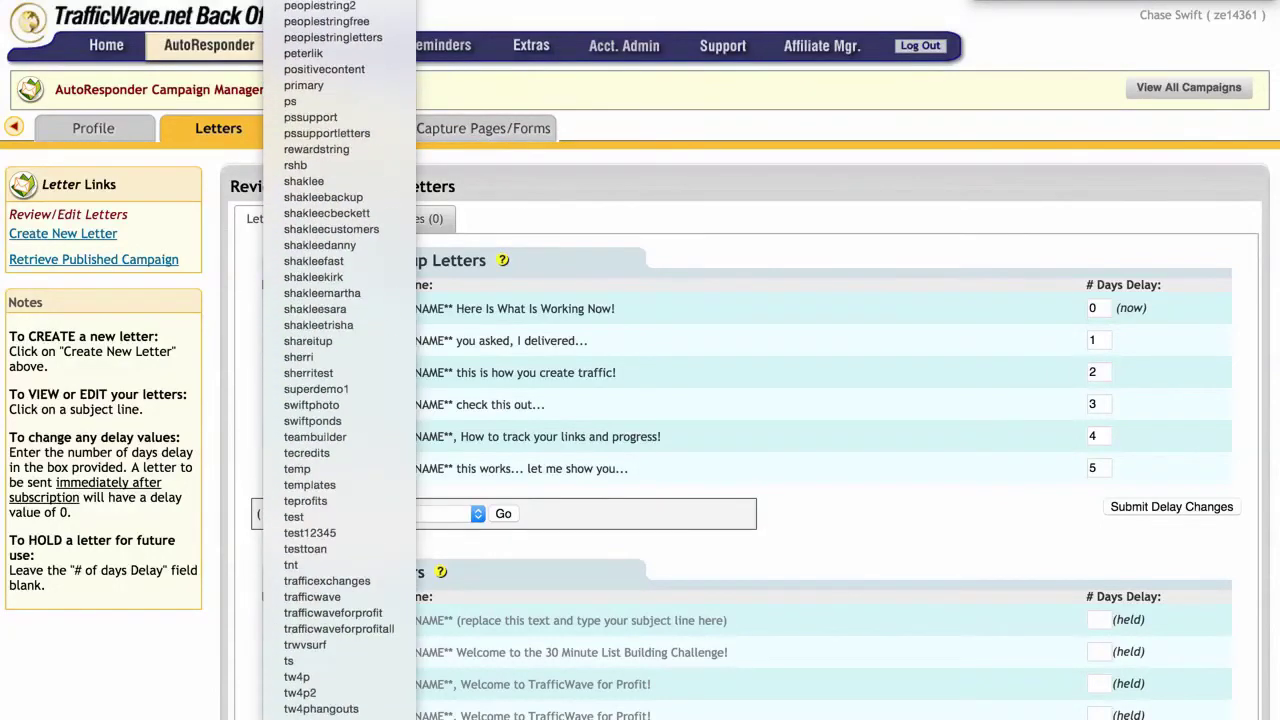
{"action": "scroll", "coordinate": [340, 360], "scroll_direction": "up", "scroll_amount": 5}
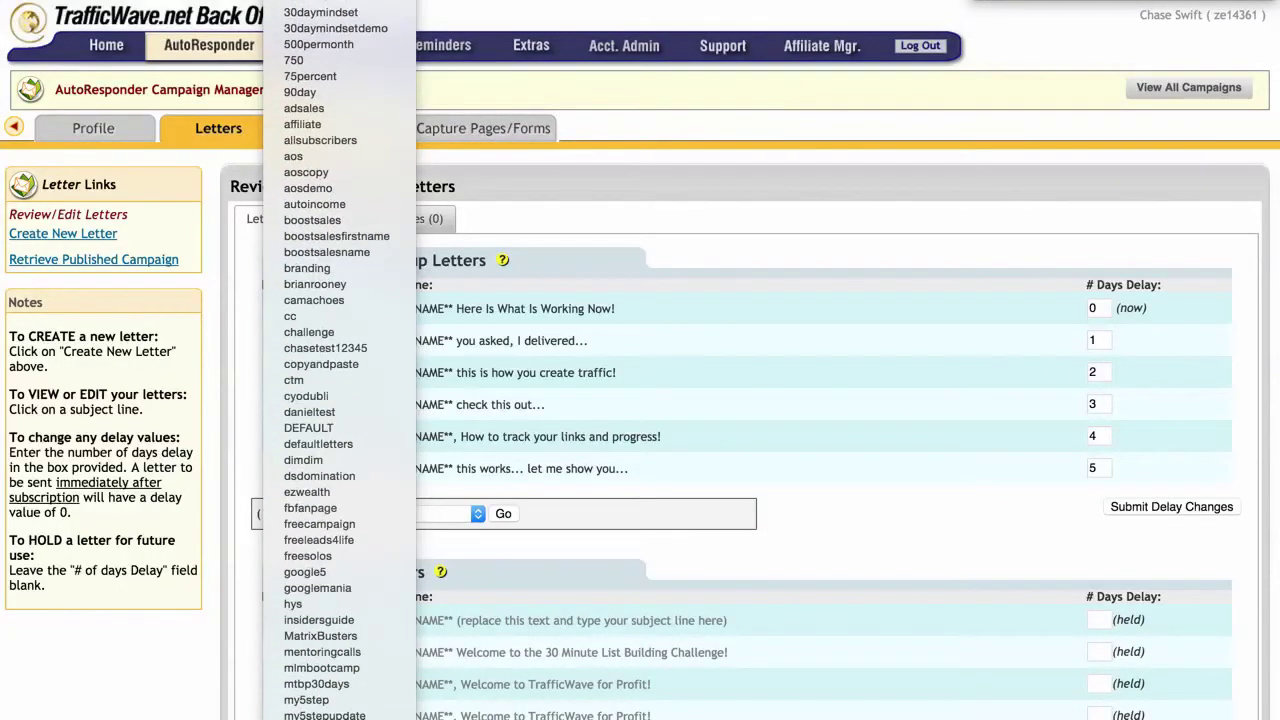
{"action": "left_click", "coordinate": [320, 12]}
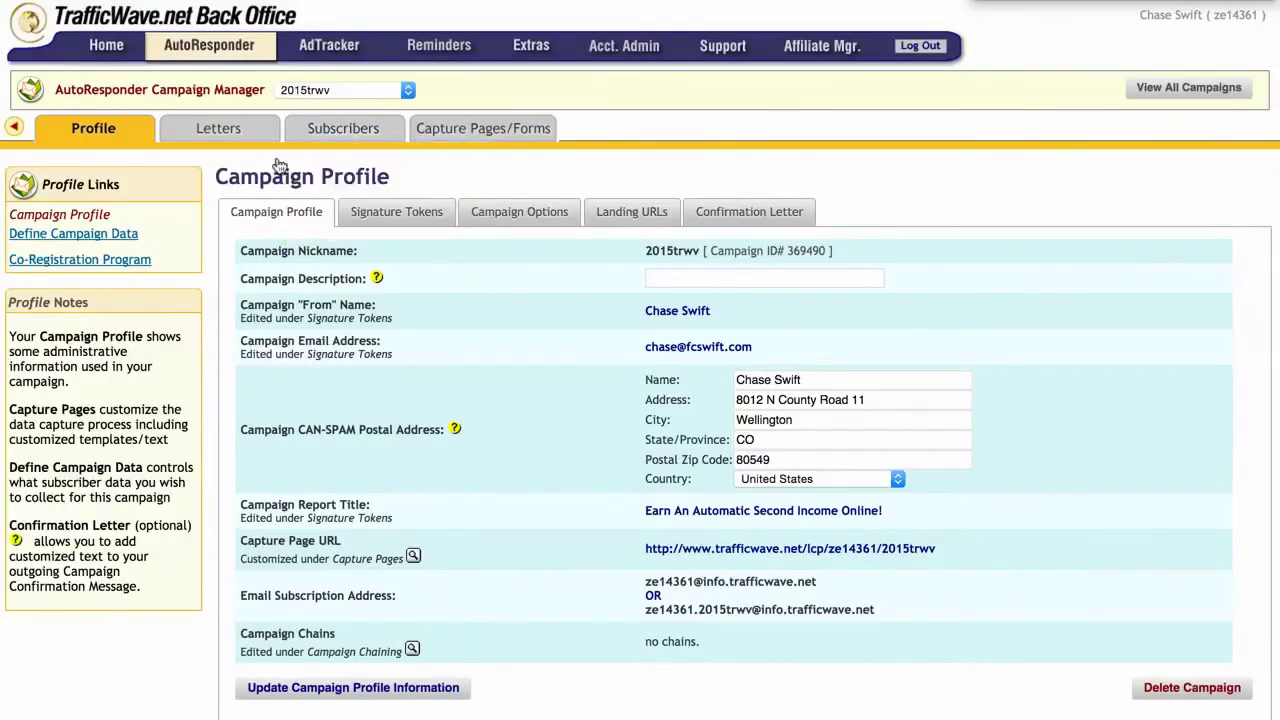
{"action": "mouse_move", "coordinate": [238, 142]}
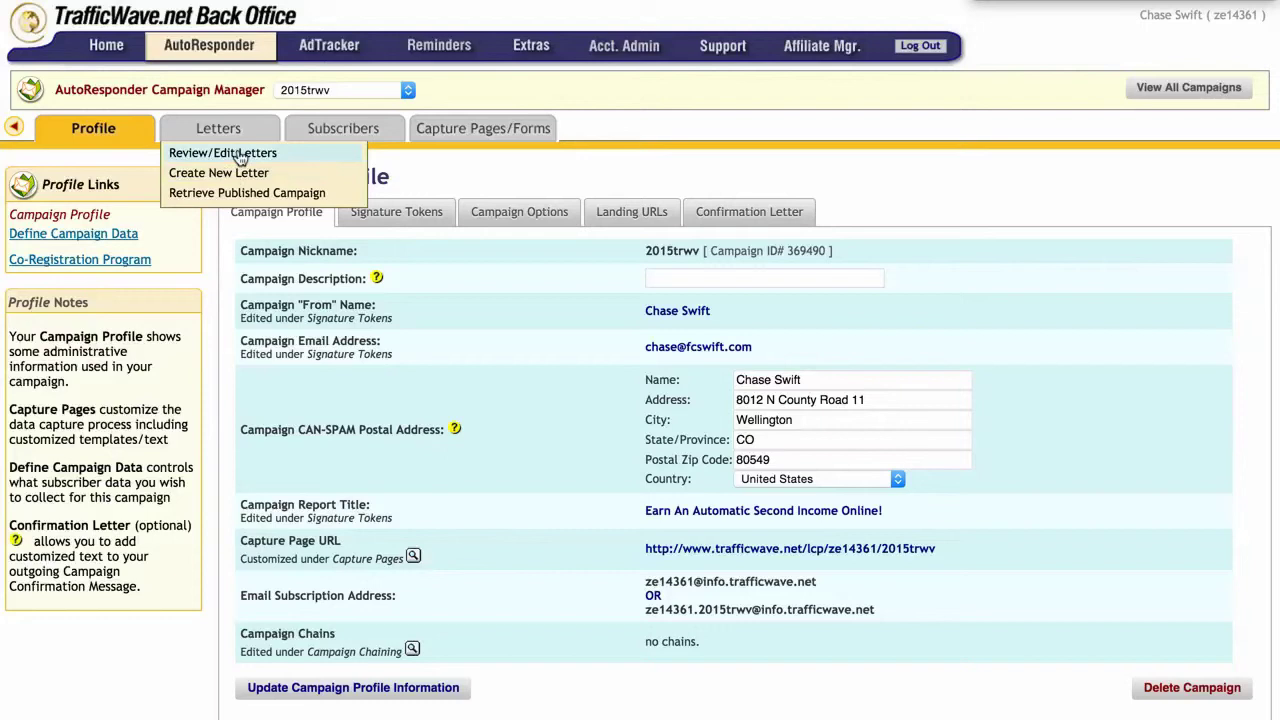
{"action": "left_click", "coordinate": [240, 155]}
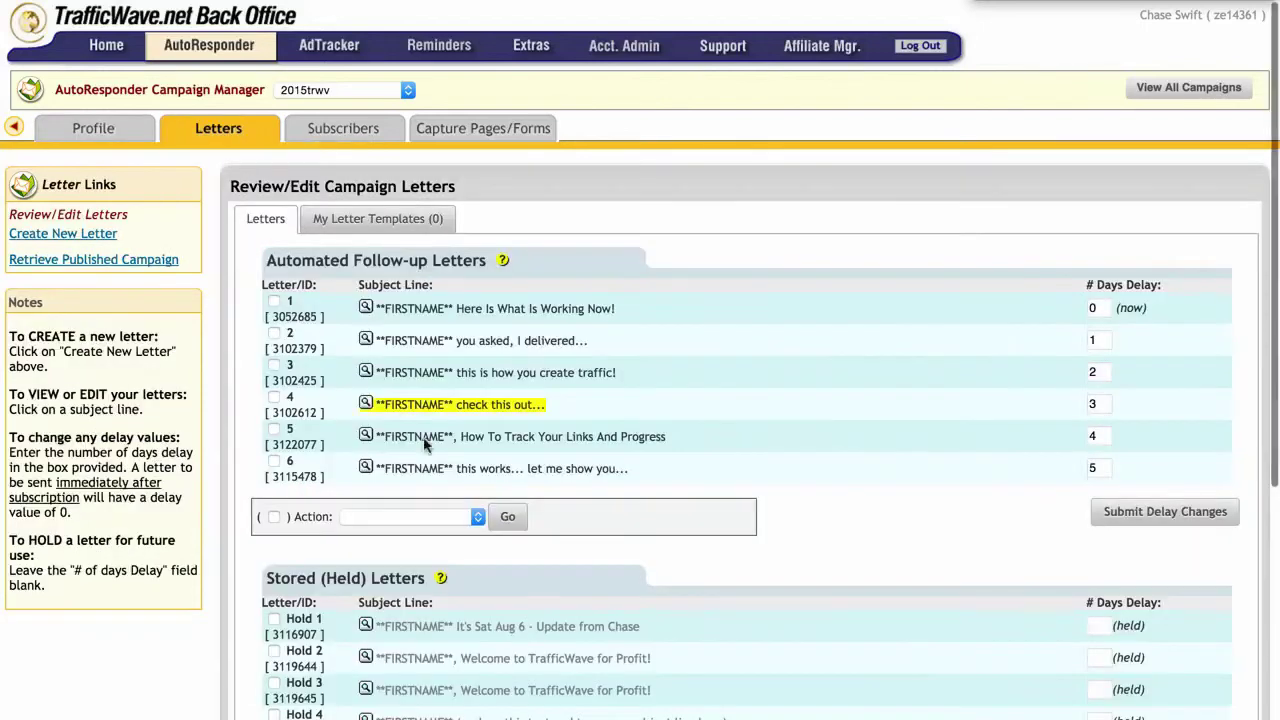
{"action": "scroll", "coordinate": [426, 427], "scroll_direction": "down", "scroll_amount": 5}
{"action": "scroll", "coordinate": [426, 427], "scroll_direction": "down", "scroll_amount": 2}
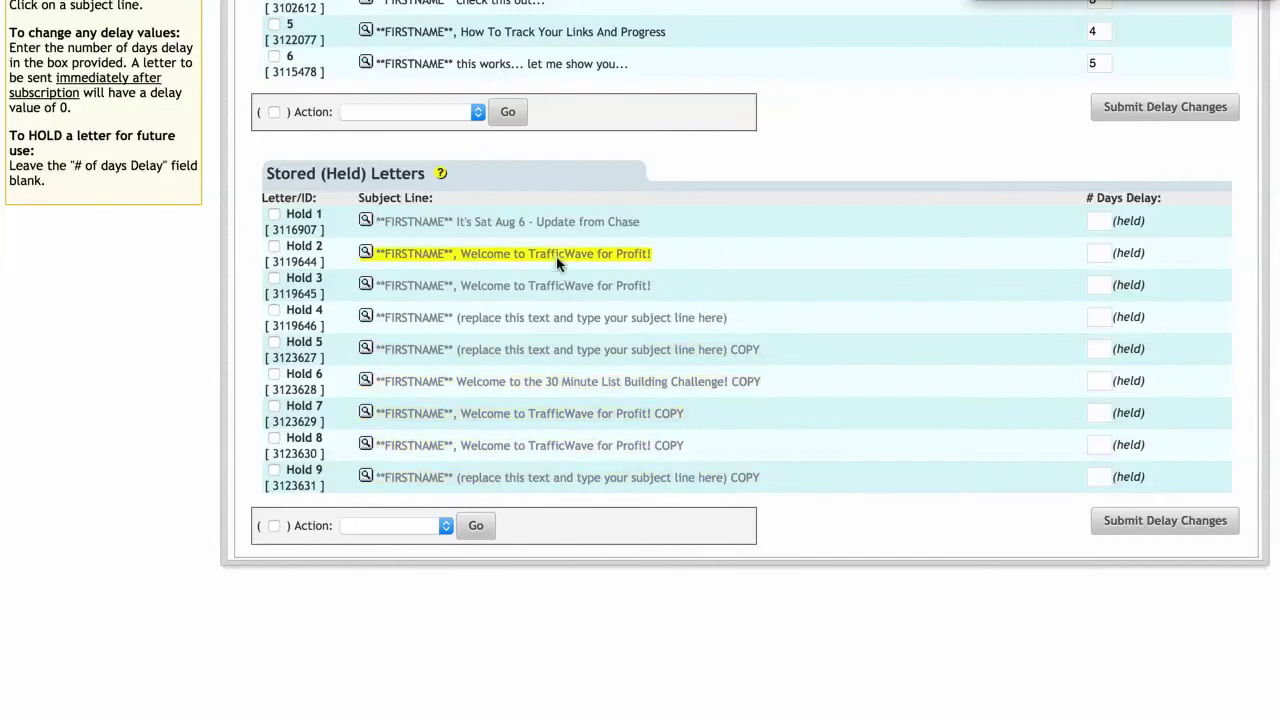
{"action": "left_click", "coordinate": [366, 348]}
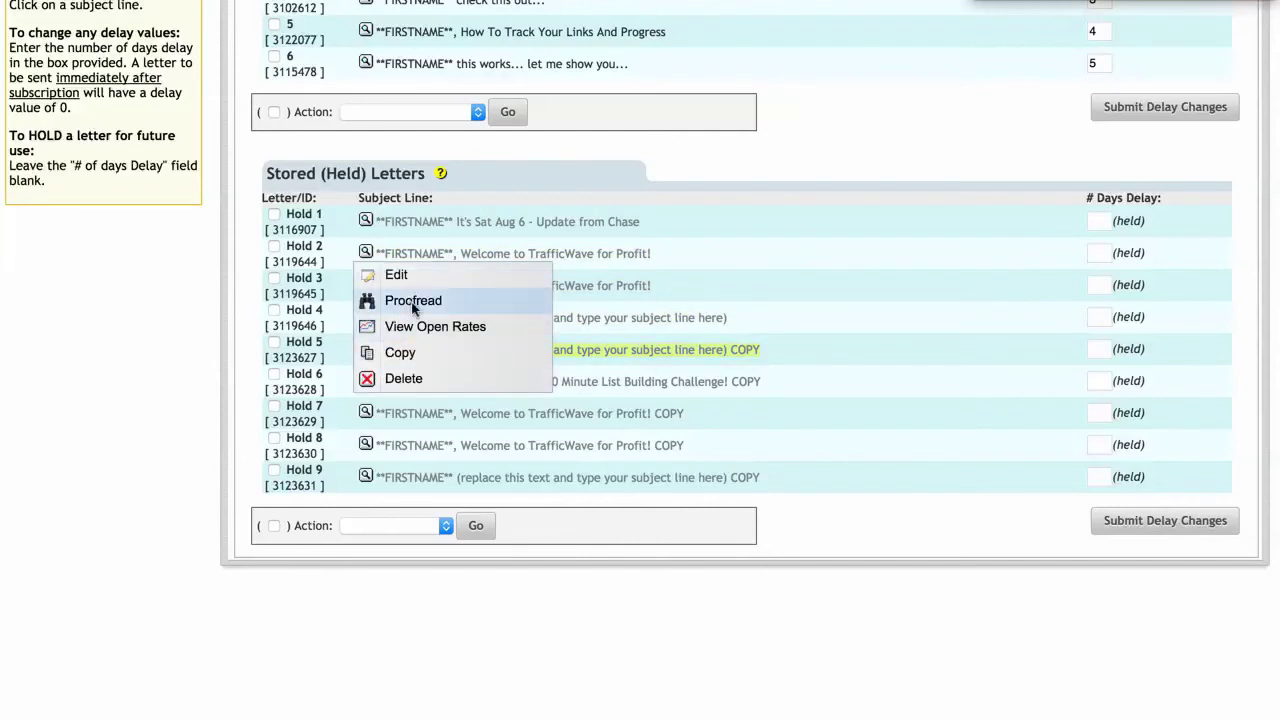
{"action": "left_click", "coordinate": [413, 303]}
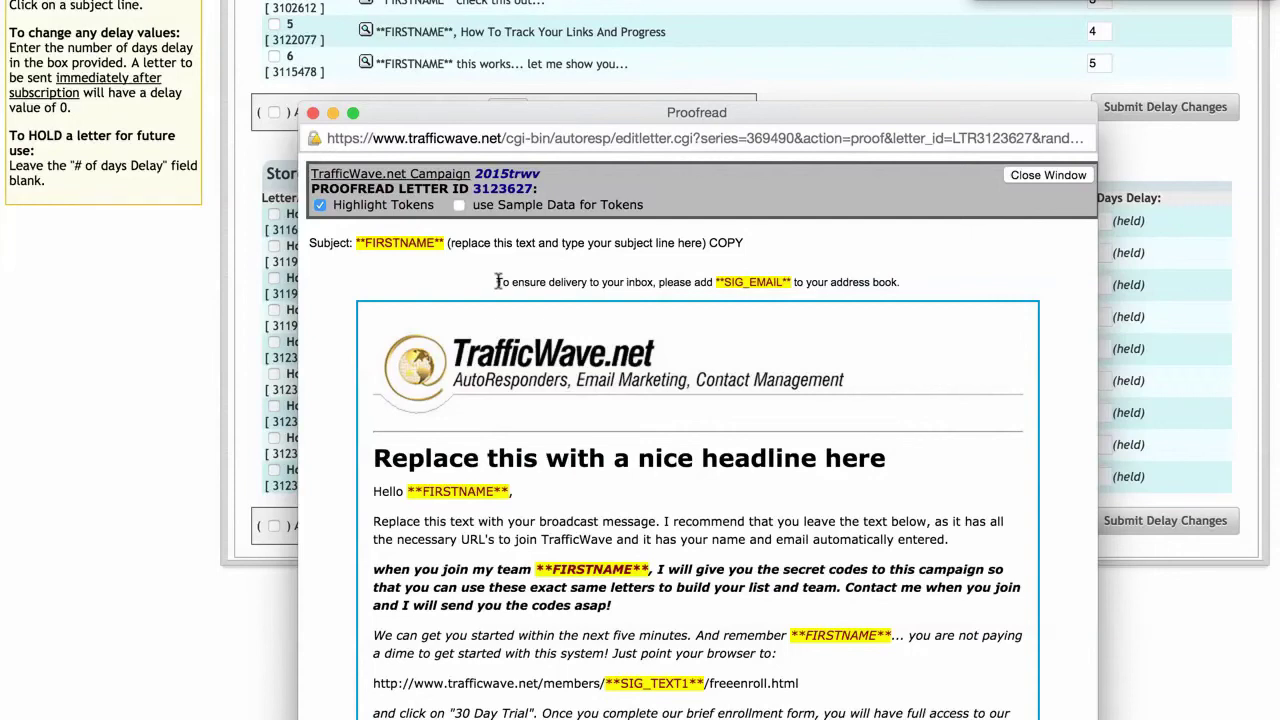
{"action": "left_click_drag", "start_coordinate": [497, 281], "coordinate": [908, 281]}
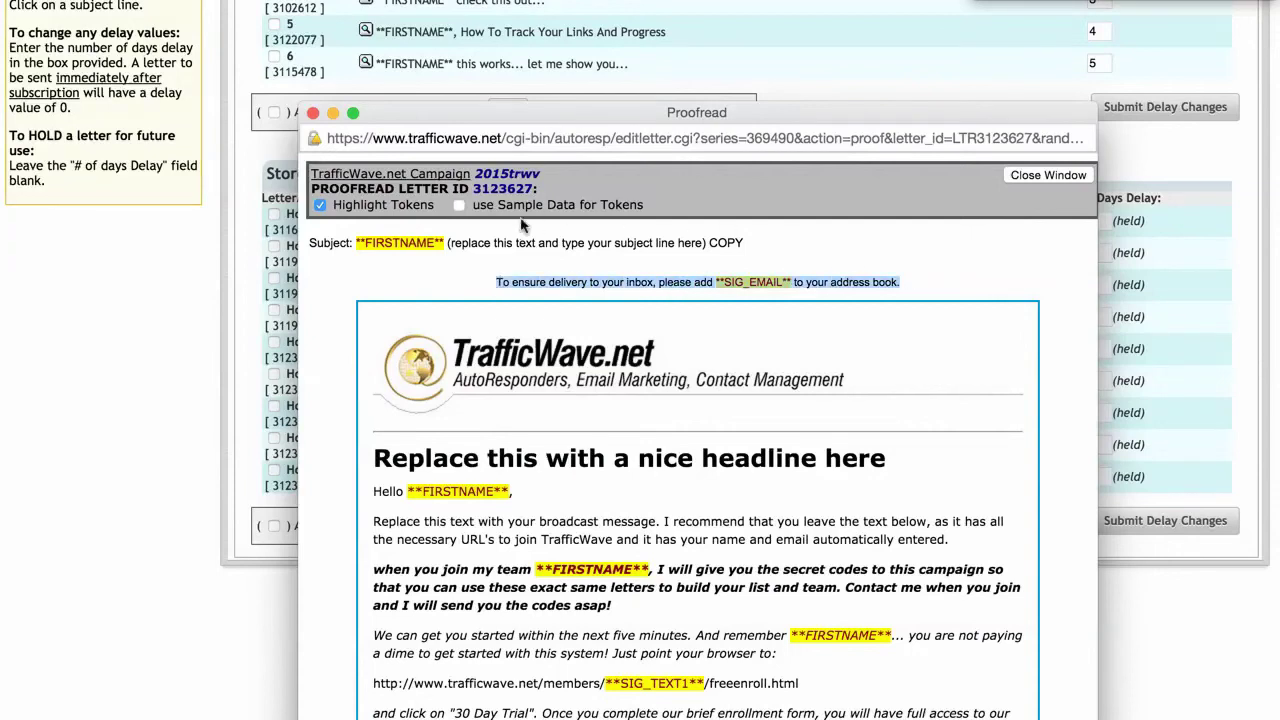
{"action": "left_click", "coordinate": [459, 205]}
{"action": "left_click", "coordinate": [658, 280]}
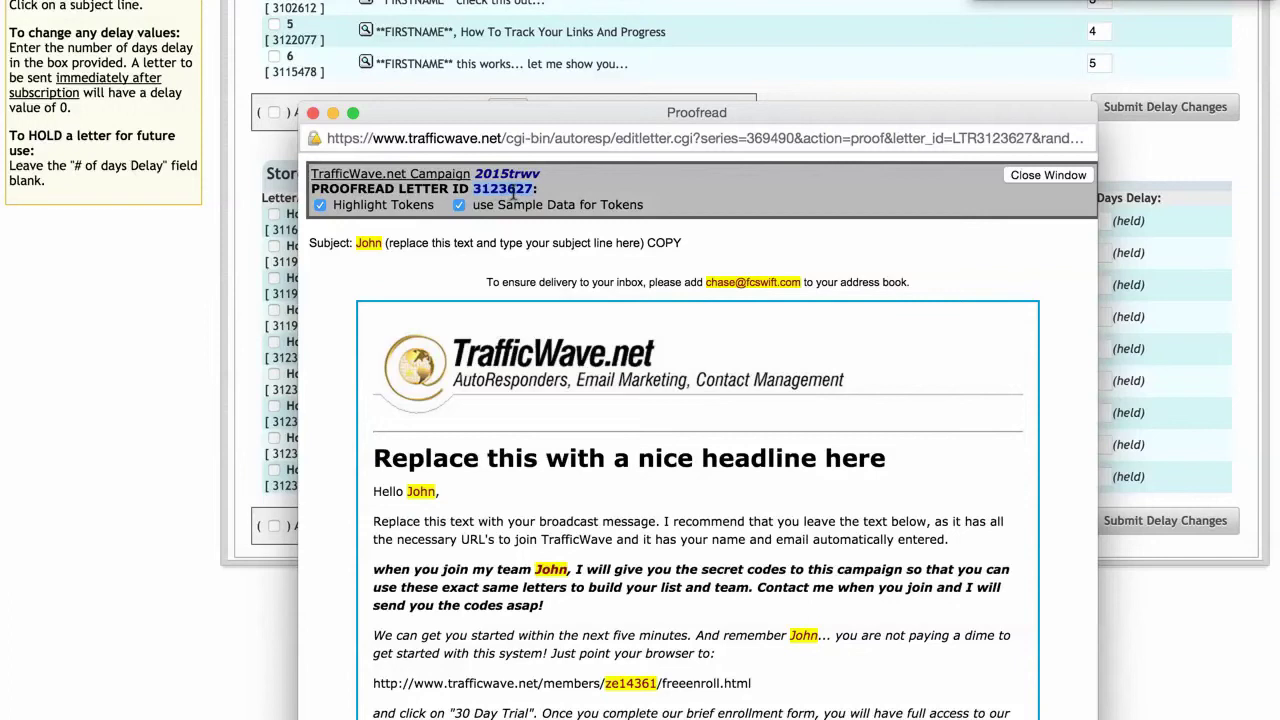
{"action": "left_click", "coordinate": [312, 113]}
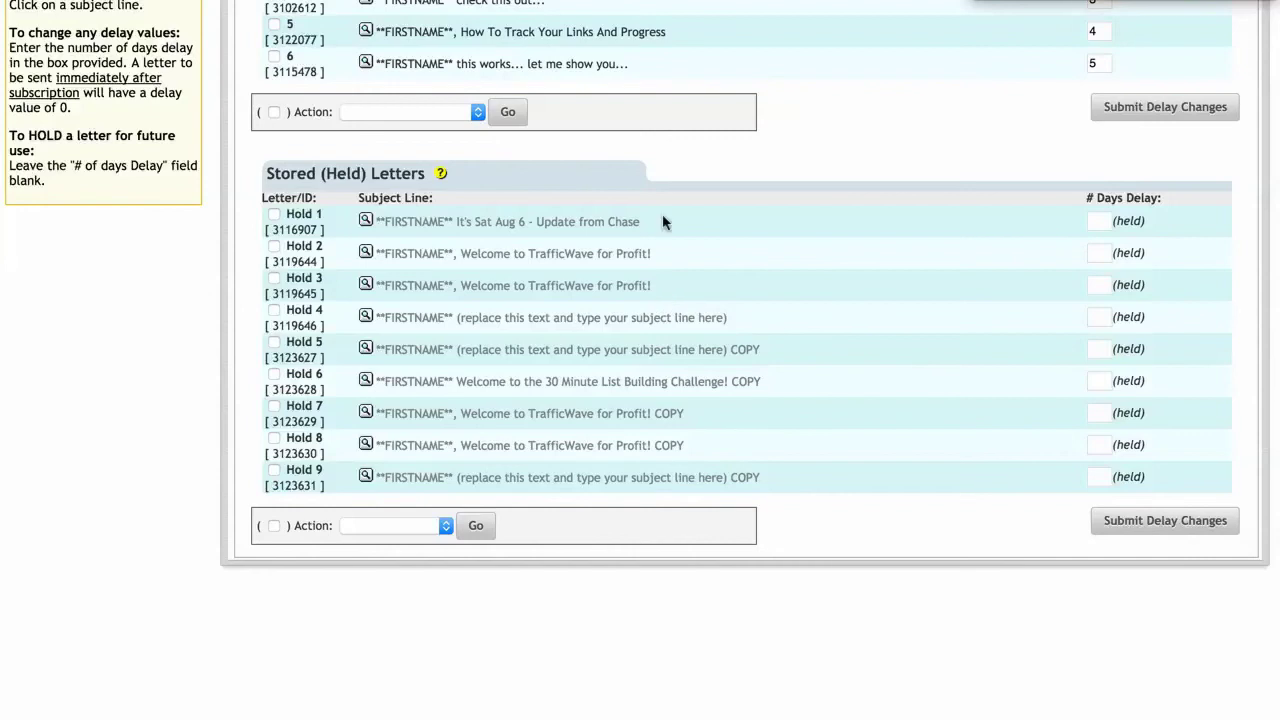
Step: Highlight the August 17 recent-update date and its quoted sentence on the instructions page
{"action": "scroll", "coordinate": [672, 399], "scroll_direction": "up", "scroll_amount": 5}
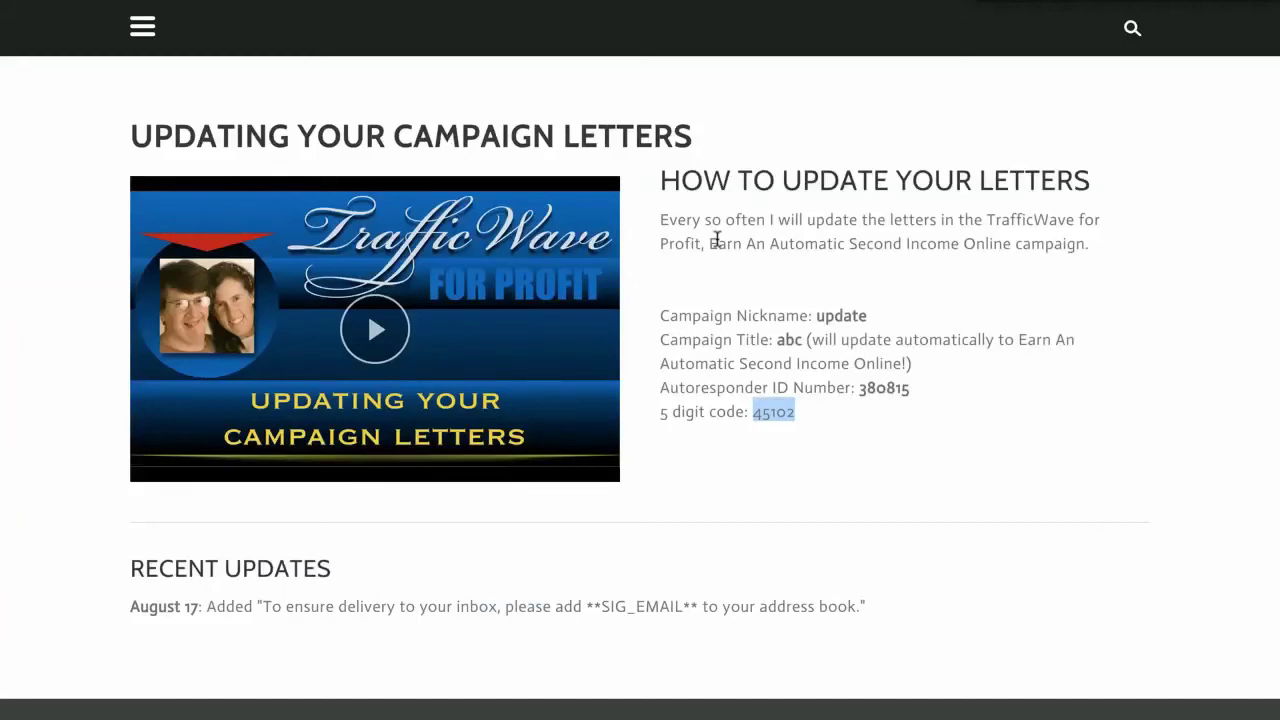
{"action": "left_click", "coordinate": [762, 363]}
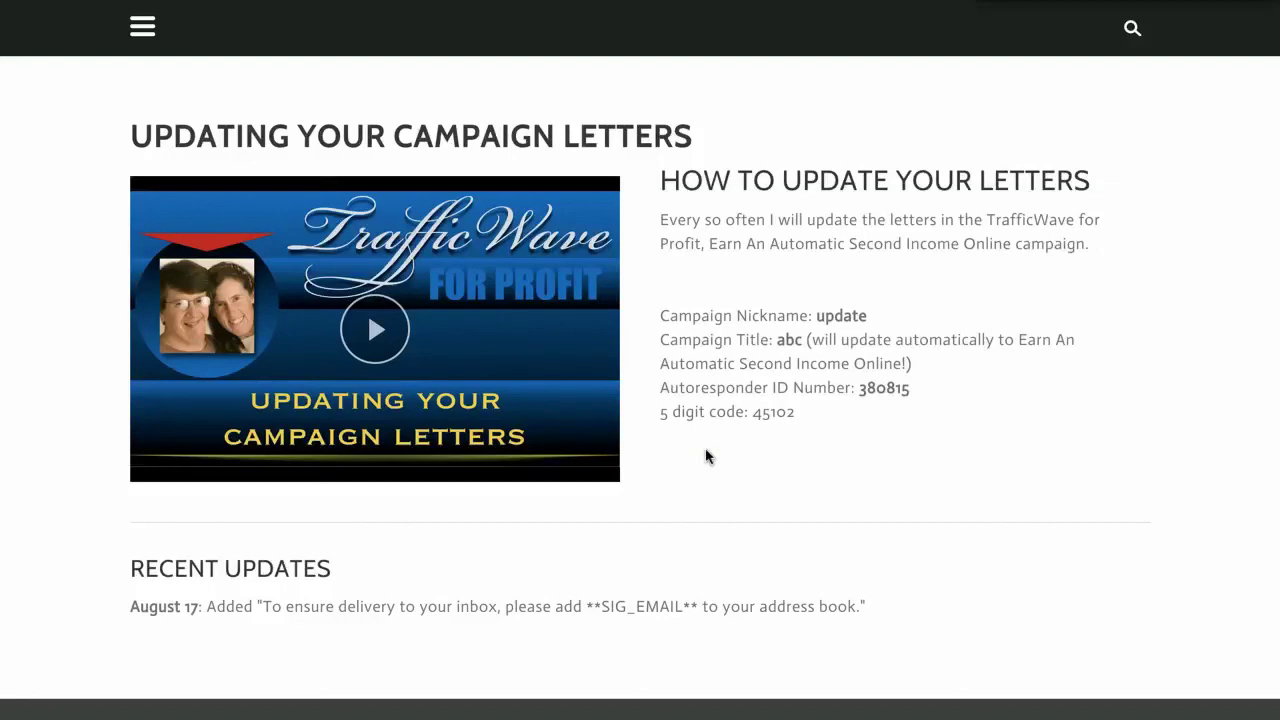
{"action": "left_click_drag", "start_coordinate": [129, 604], "coordinate": [196, 606]}
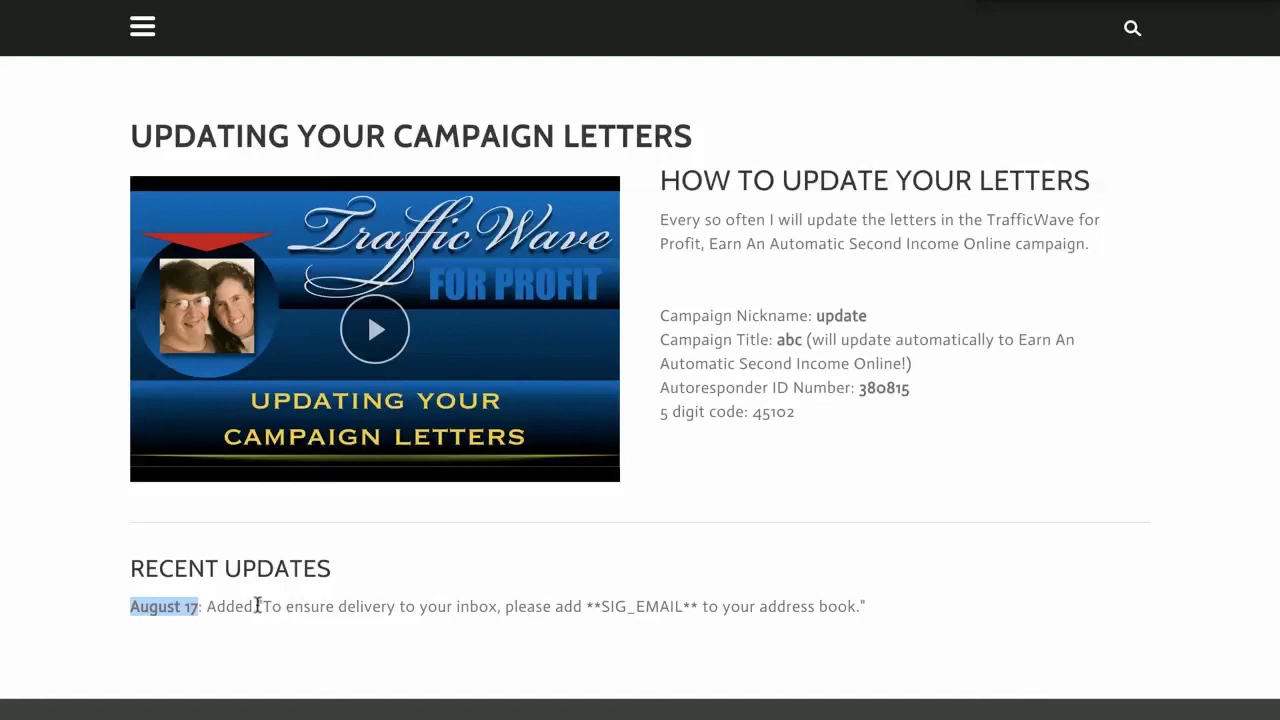
{"action": "left_click_drag", "start_coordinate": [257, 605], "coordinate": [883, 609]}
{"action": "left_click", "coordinate": [834, 608]}
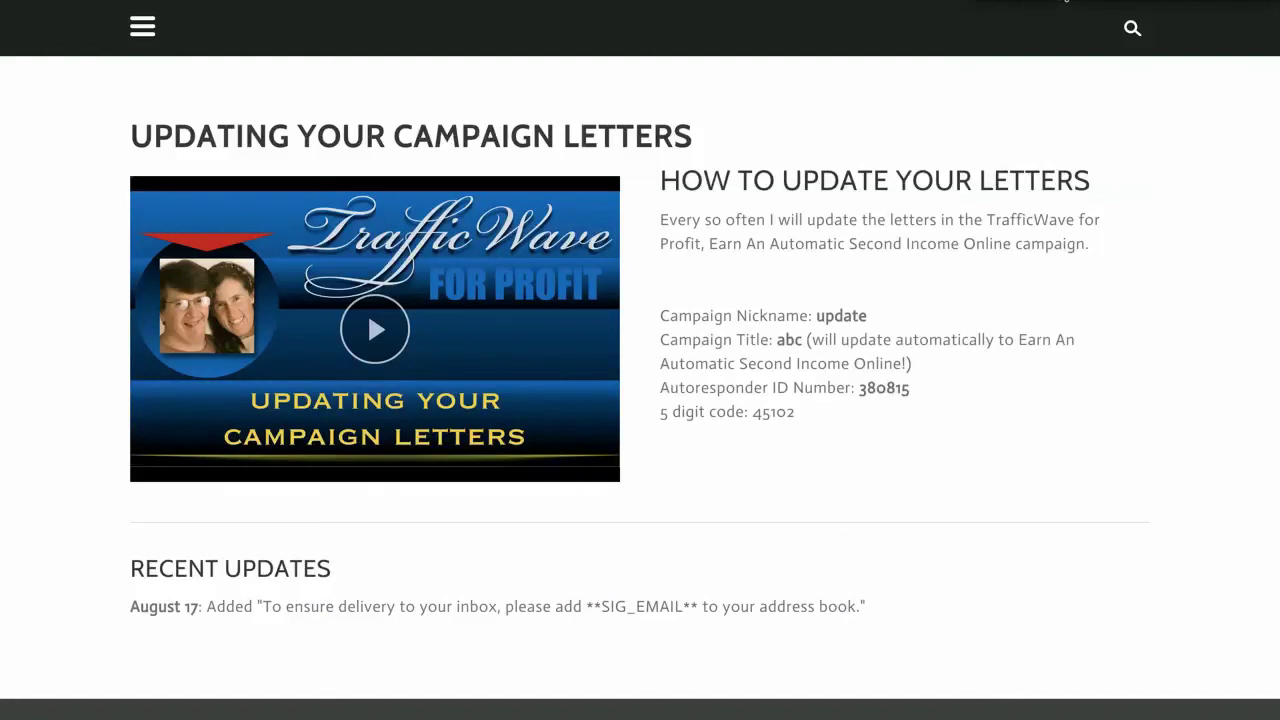